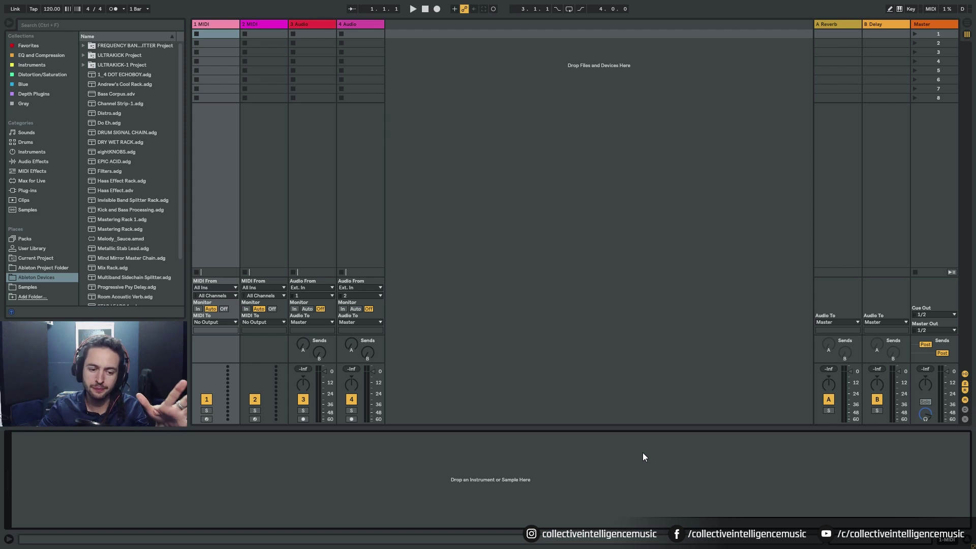
Find the Audio Effect Rack among the audio effects and add it to the 4 Audio track in Arrangement View.
click(47, 155)
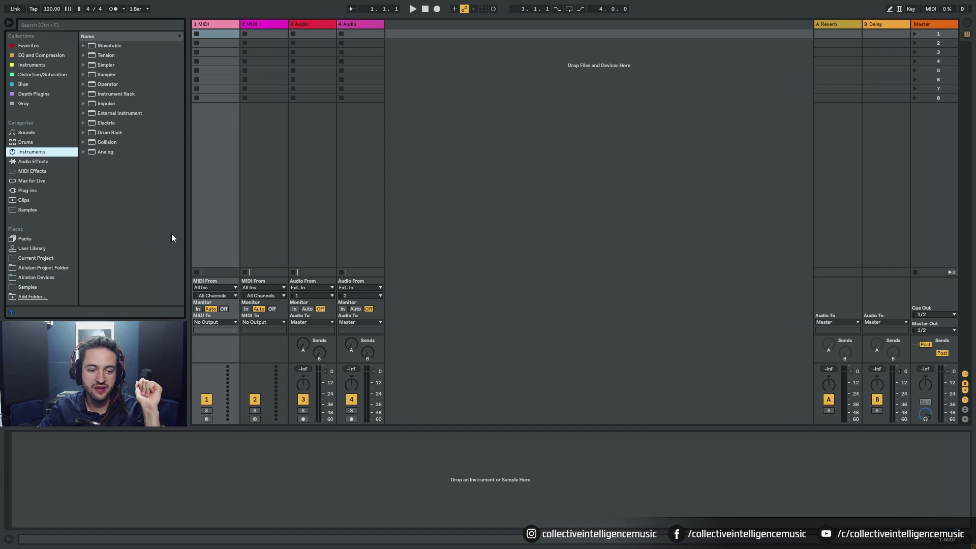
click(43, 163)
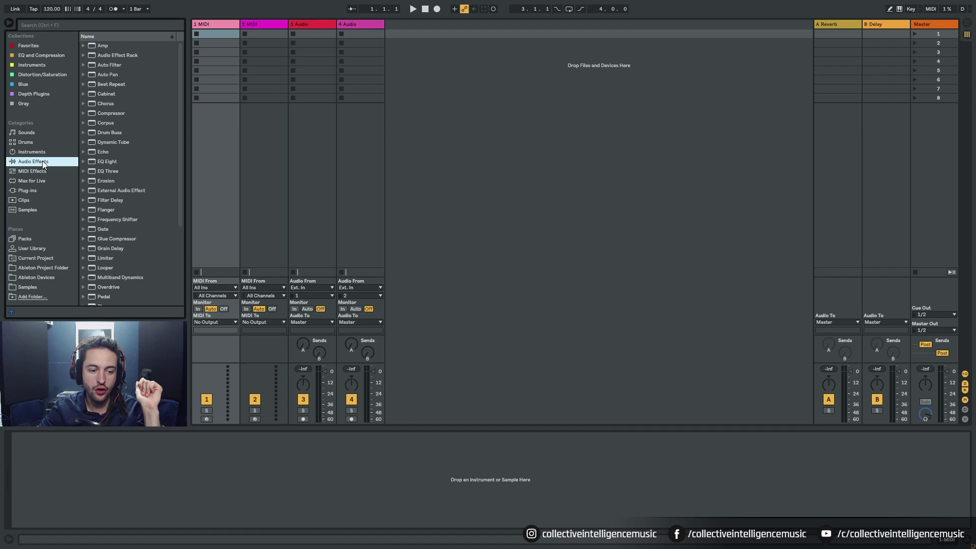
click(108, 55)
key(Tab)
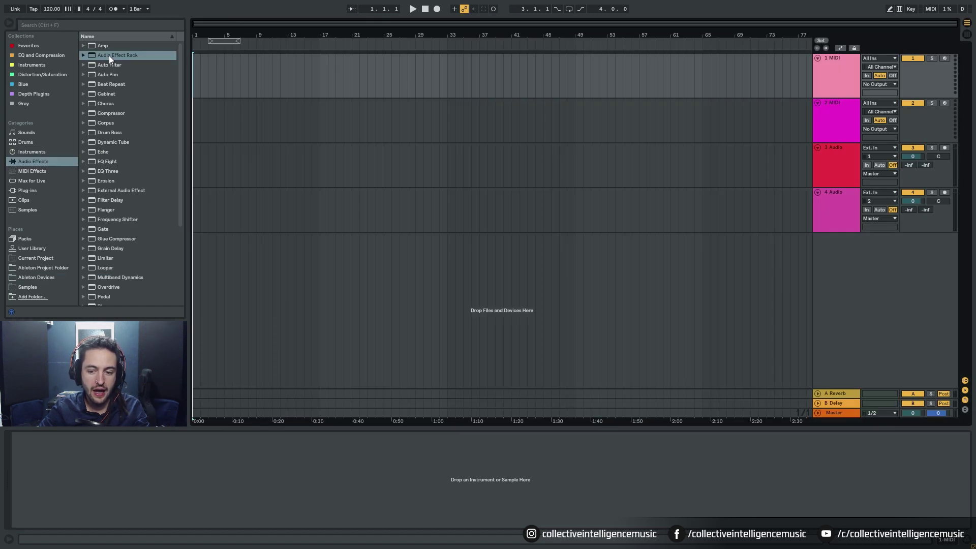
drag(109, 55, 821, 254)
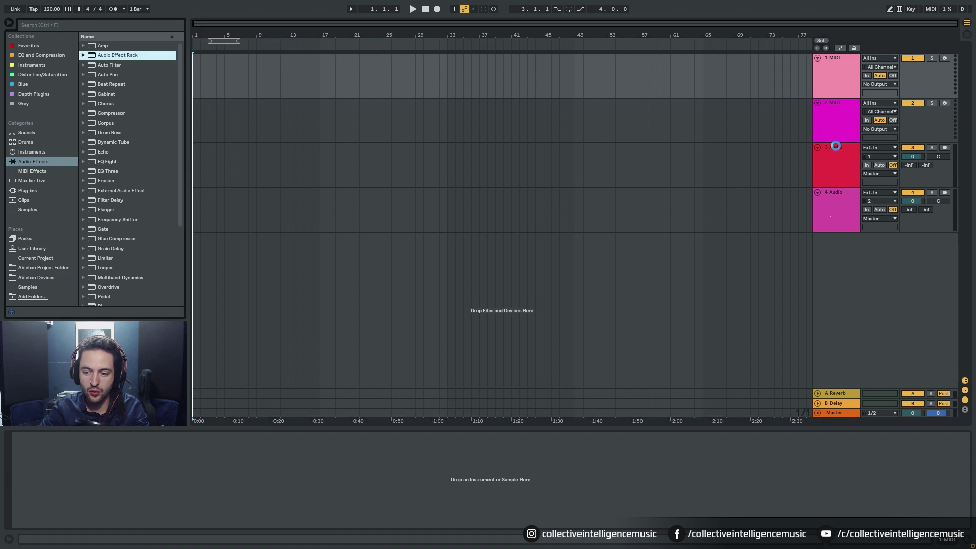
Delete the two MIDI tracks, the 3 Audio track and both return tracks (Reverb and Delay).
click(839, 153)
shift+click(851, 76)
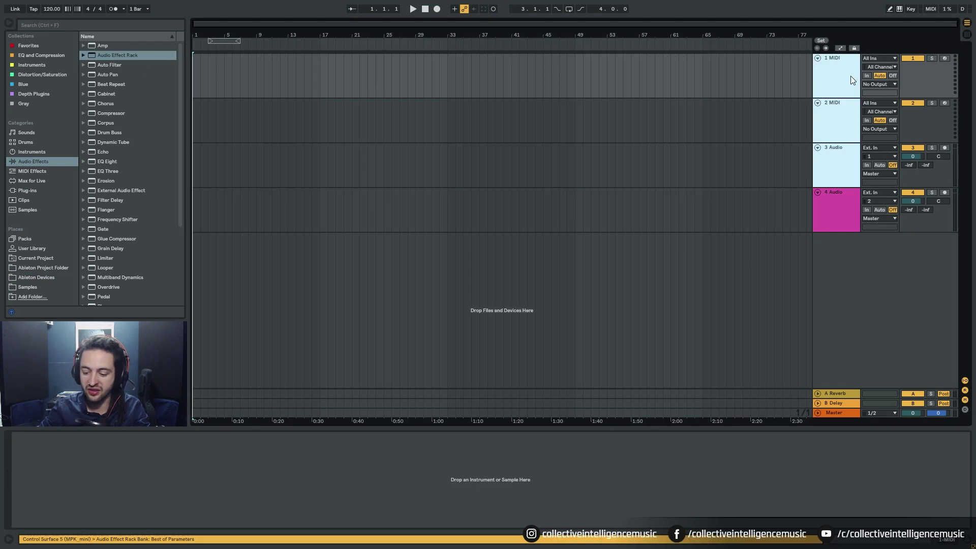
key(Delete)
click(836, 394)
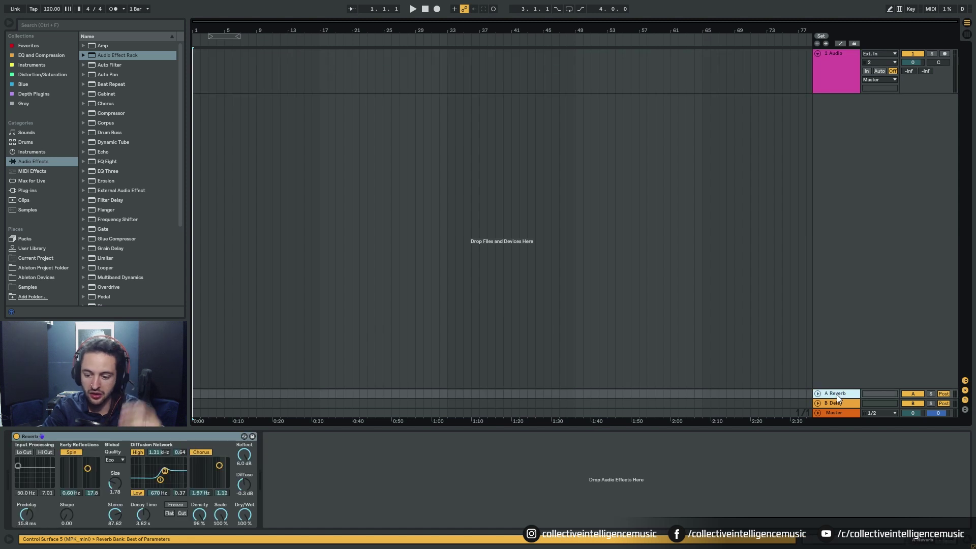
key(Delete)
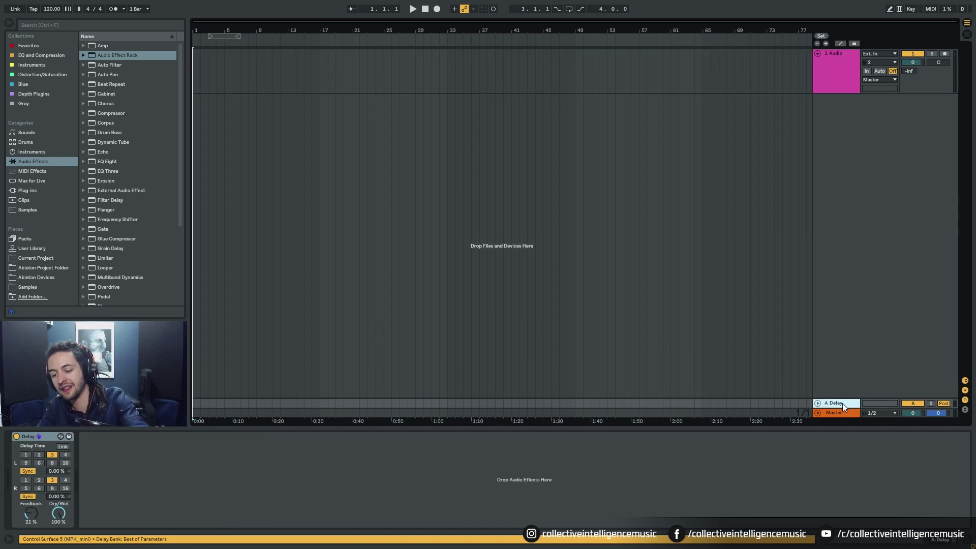
key(Delete)
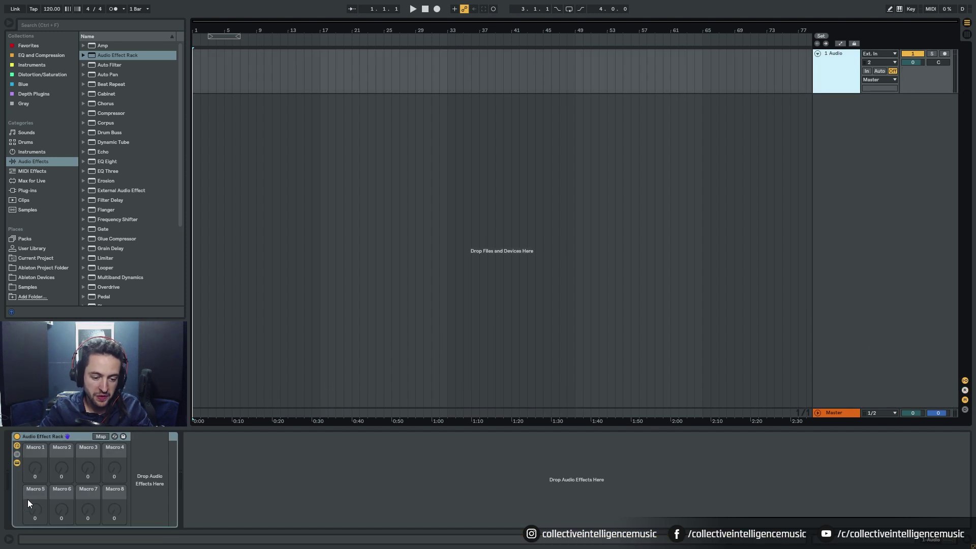
Toggle the rack's macro controls, its activation and its devices view off and back on.
click(18, 446)
click(18, 447)
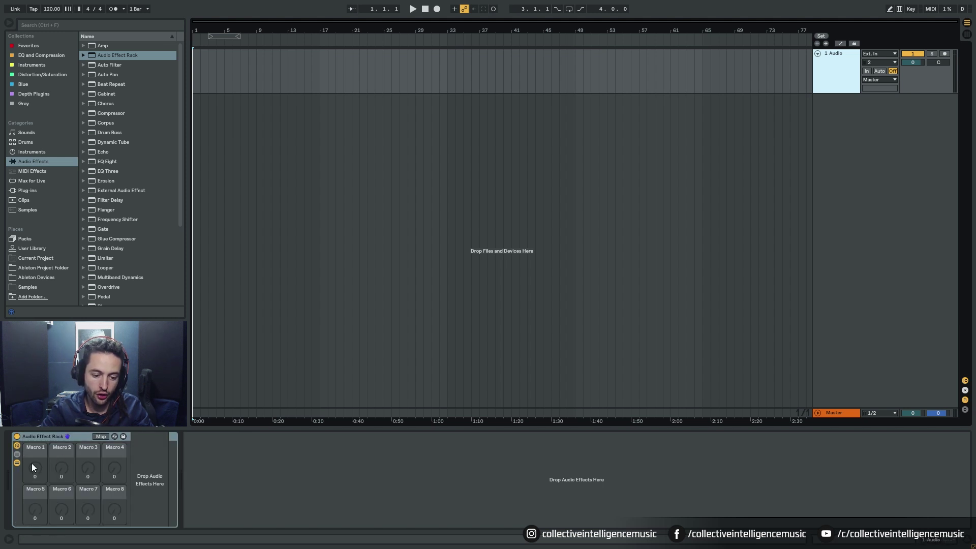
click(16, 438)
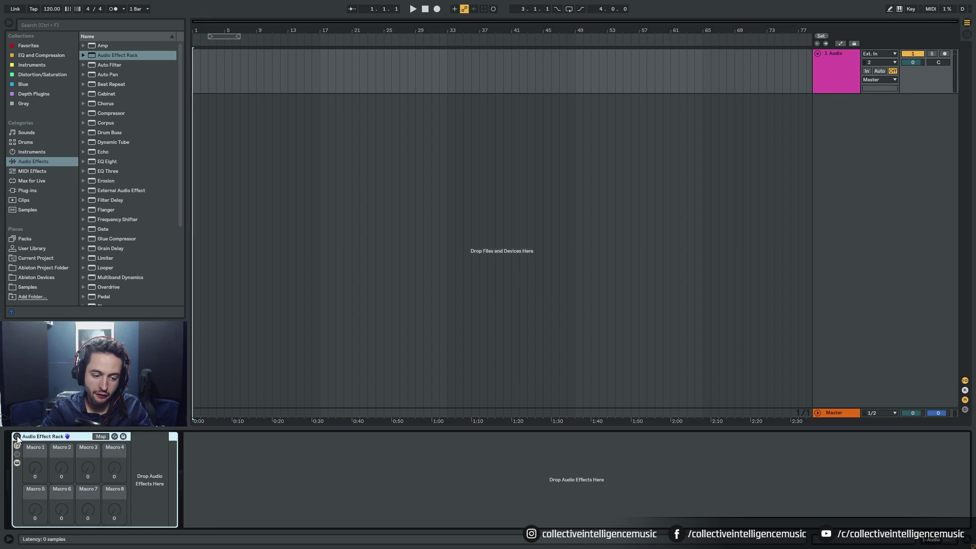
click(17, 463)
click(17, 462)
click(17, 463)
click(17, 463)
click(17, 463)
click(17, 462)
Show the rack's chain list and create an initial chain in it.
click(16, 453)
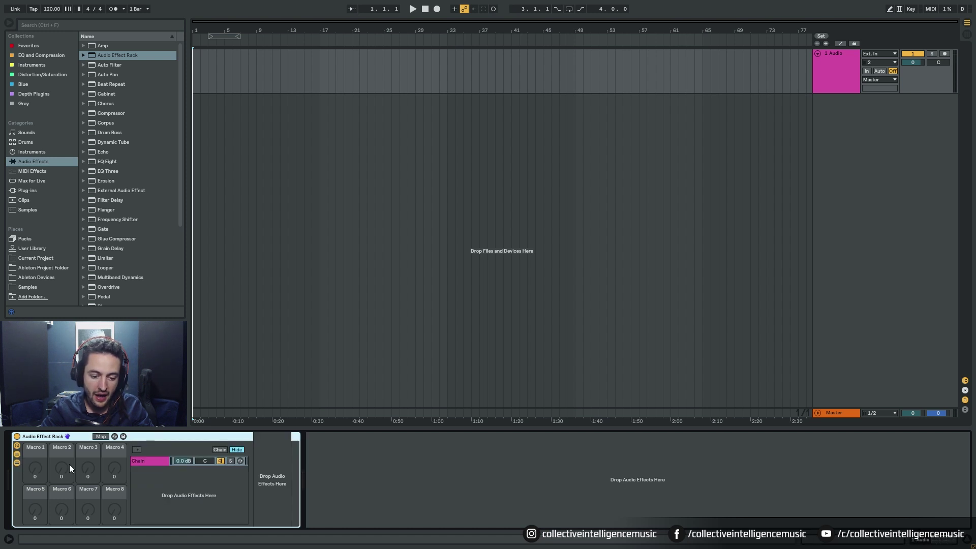
click(173, 480)
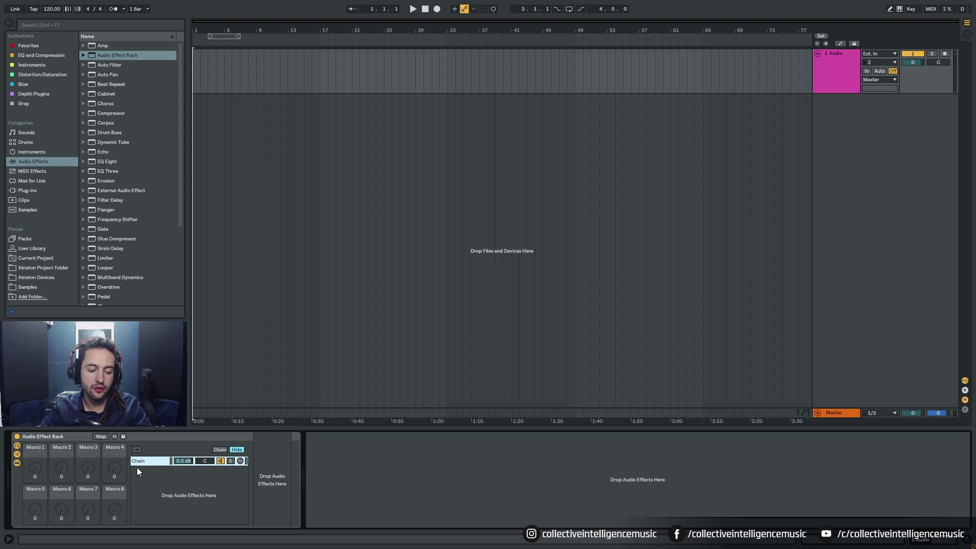
Place Cymatics - Mothership Drop Loop 4 - 150 BPM F from the synth loops at the audio track's start and loop its four bars.
click(36, 287)
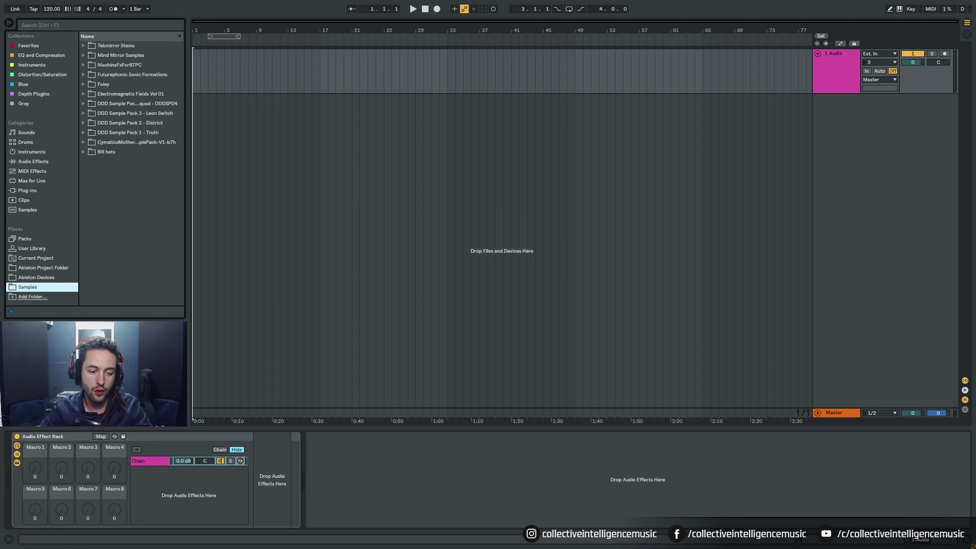
click(83, 142)
click(90, 152)
click(96, 172)
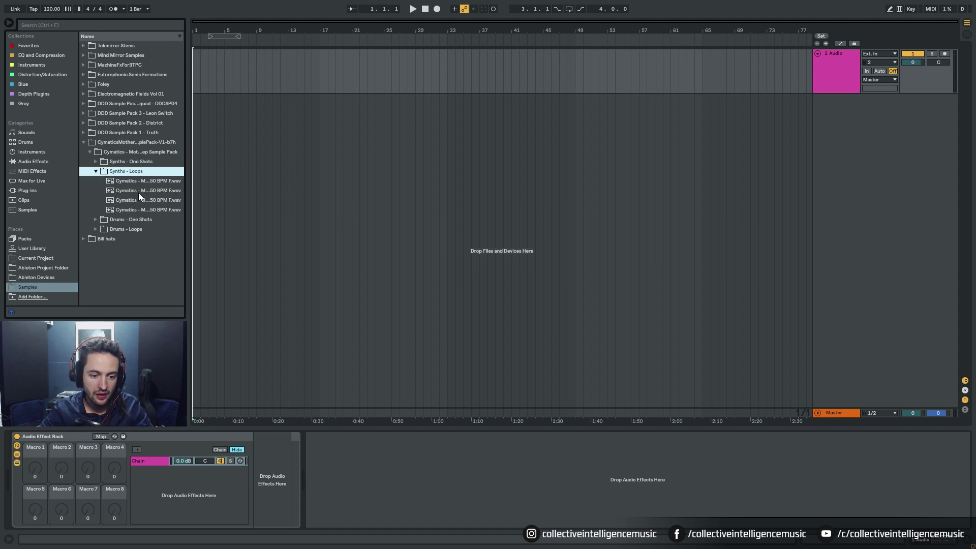
click(156, 181)
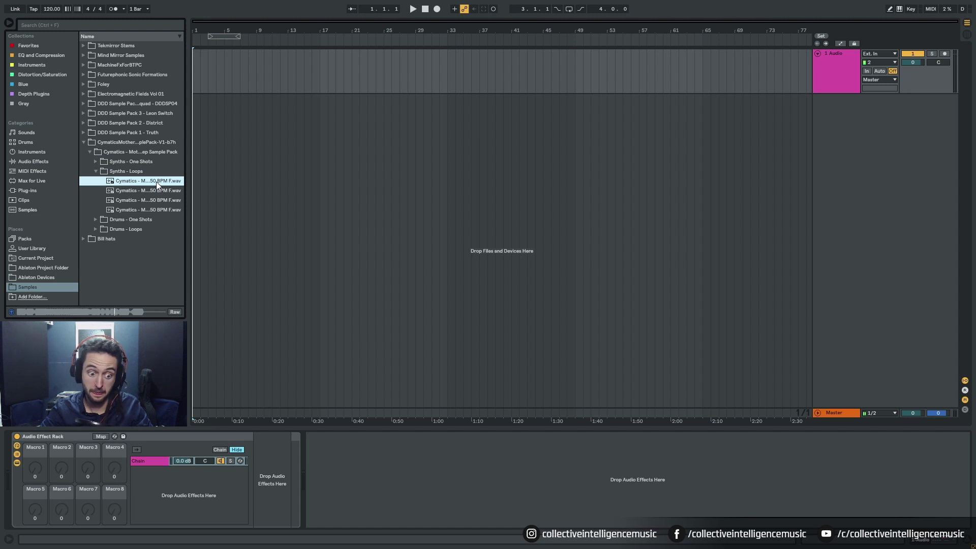
drag(156, 181, 194, 77)
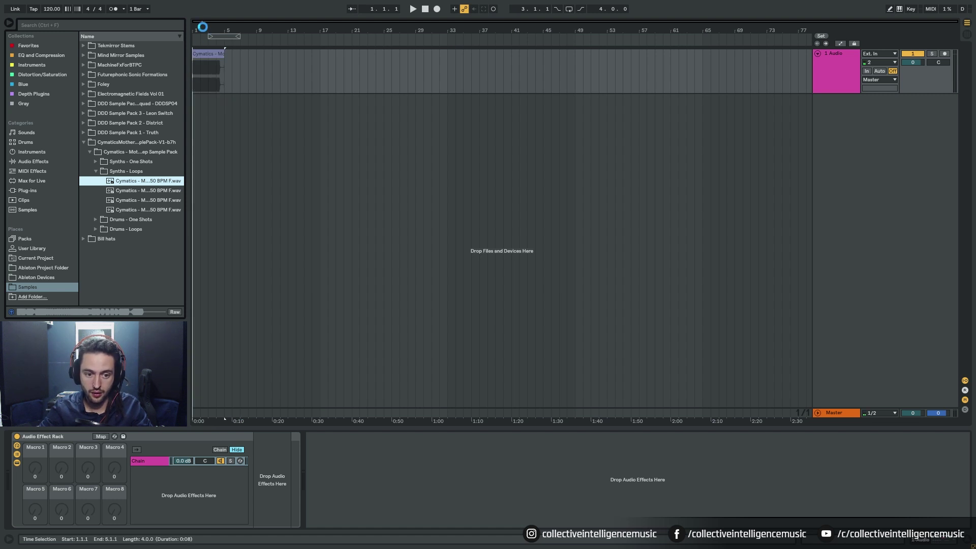
drag(203, 28, 320, 55)
key(ctrl+l)
Duplicate the rack's chain twice to make three parallel chains.
click(153, 461)
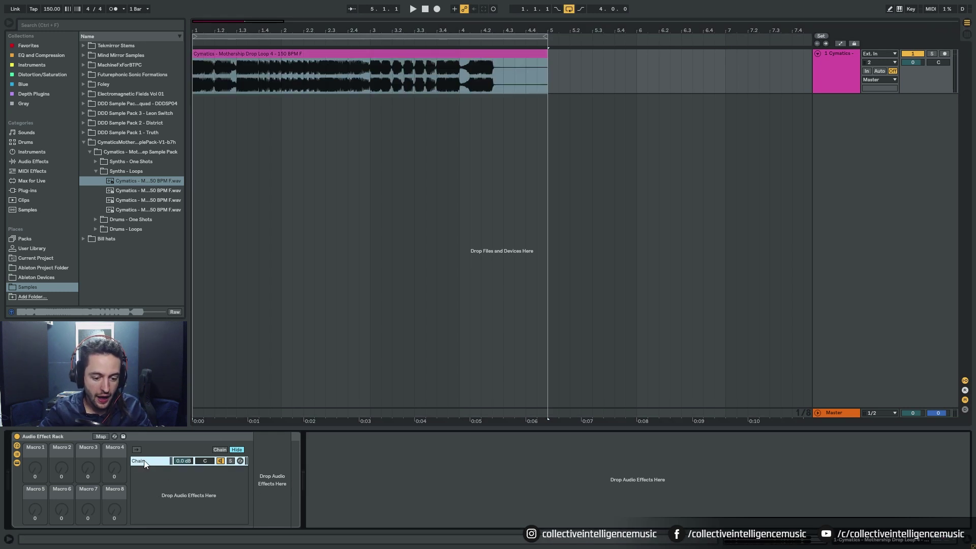
key(ctrl+d)
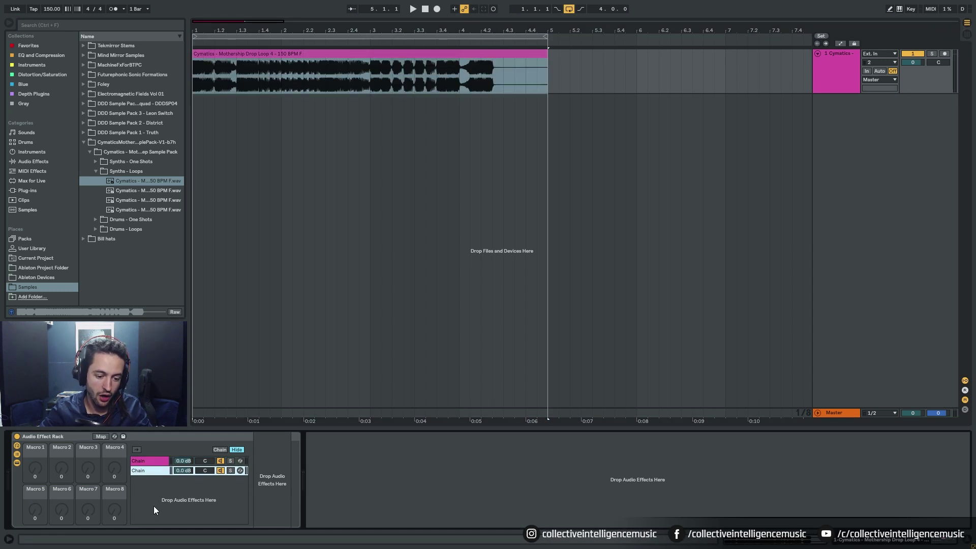
key(ctrl+d)
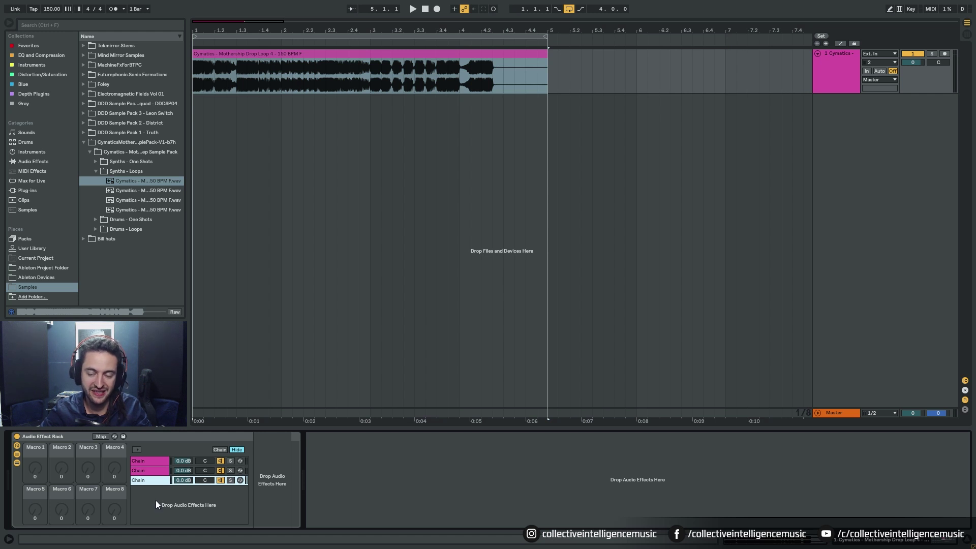
click(139, 461)
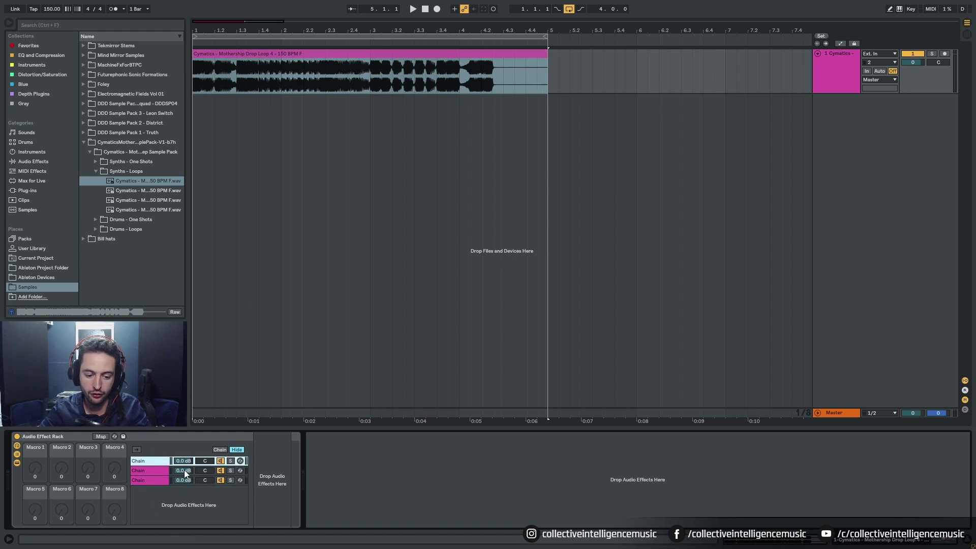
click(146, 470)
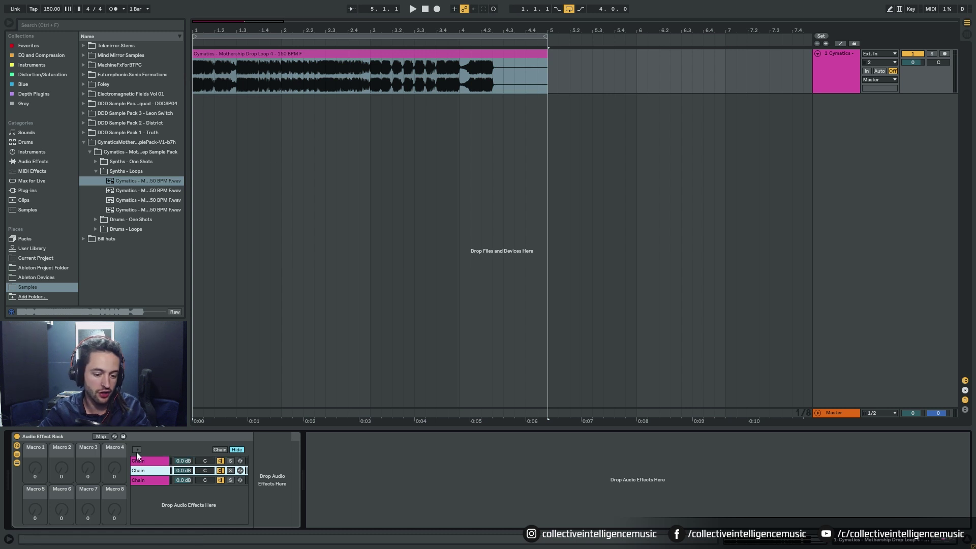
click(141, 480)
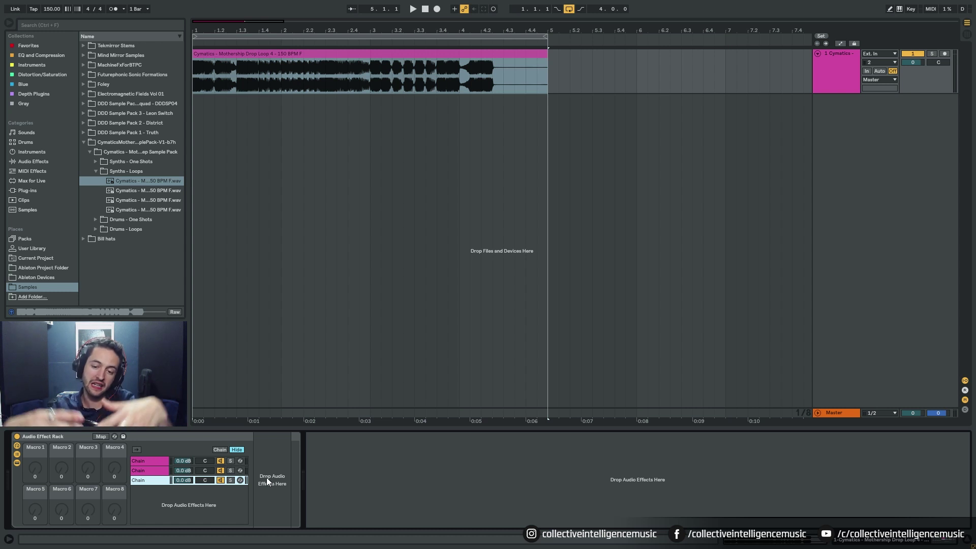
click(857, 80)
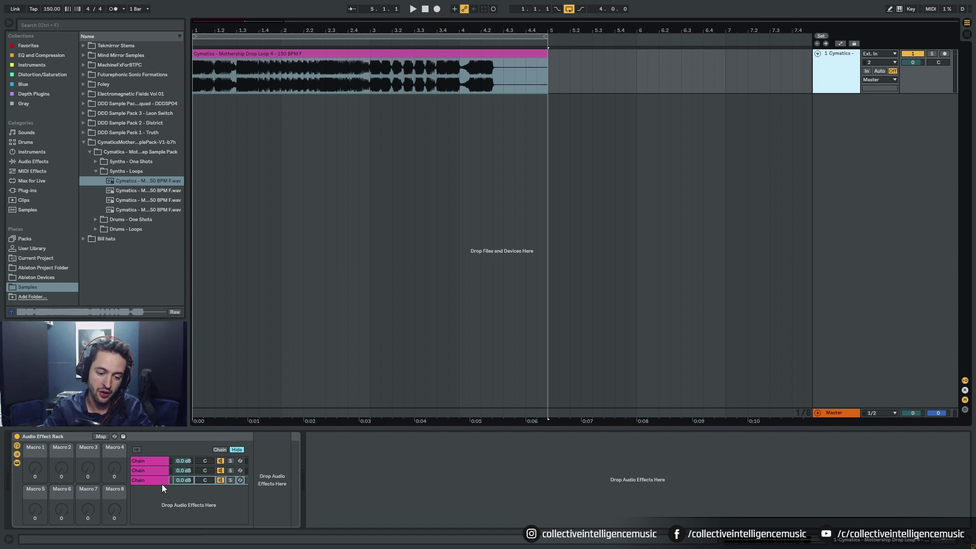
click(269, 54)
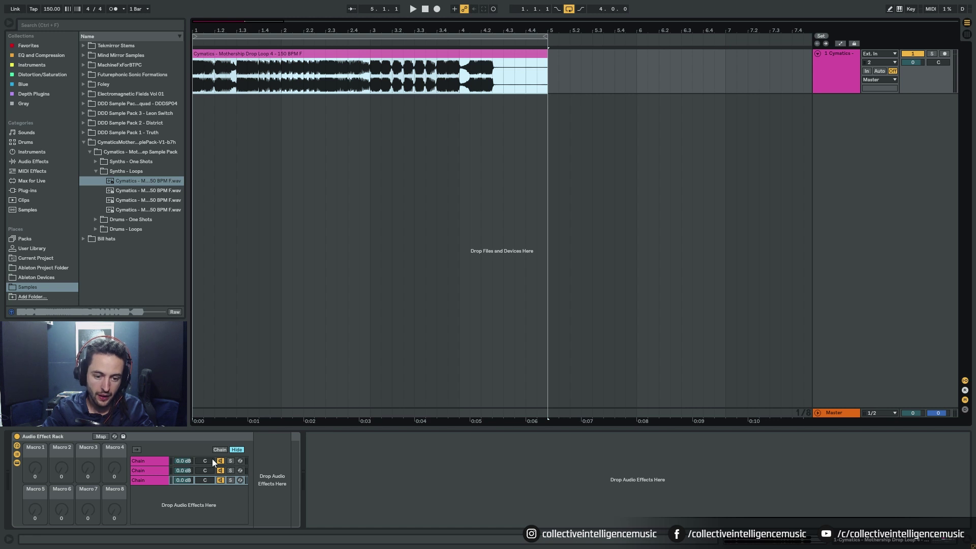
Rename the three rack chains from first to last as High, Mid and Low.
click(158, 461)
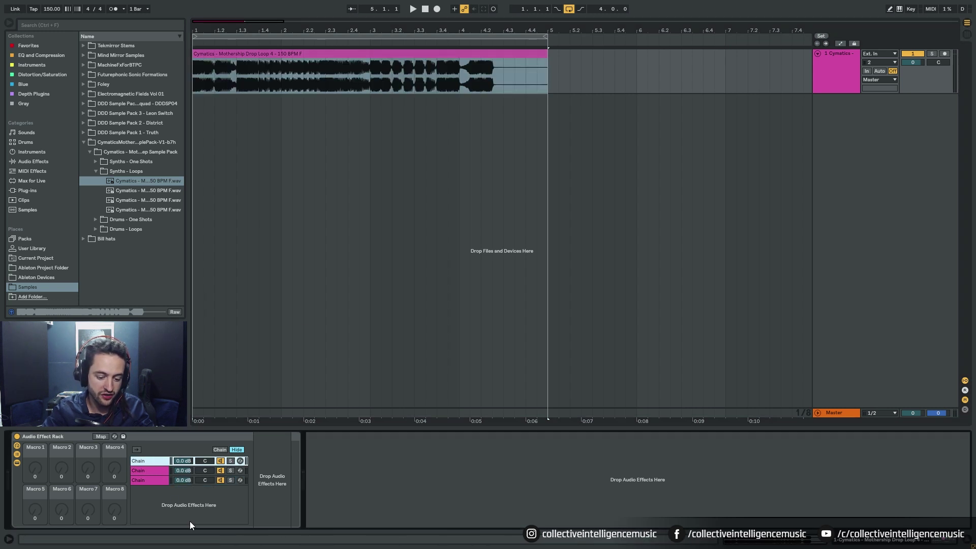
key(ctrl+r)
text(High)
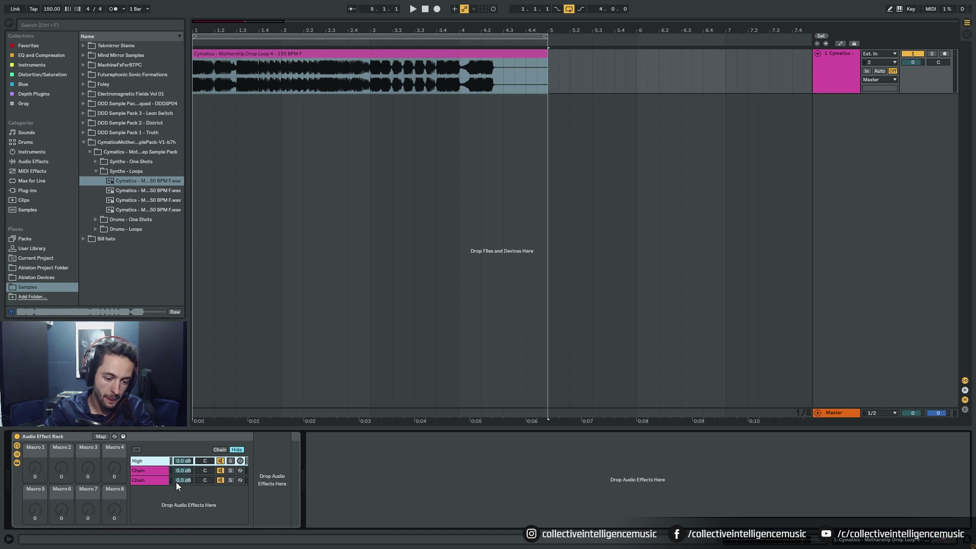
key(Tab)
text(Mid)
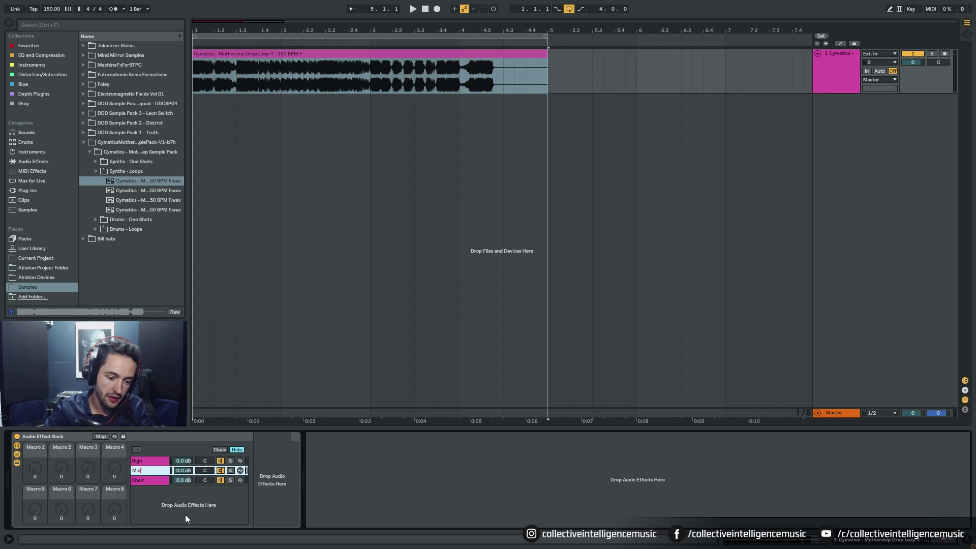
key(Tab)
text(Low)
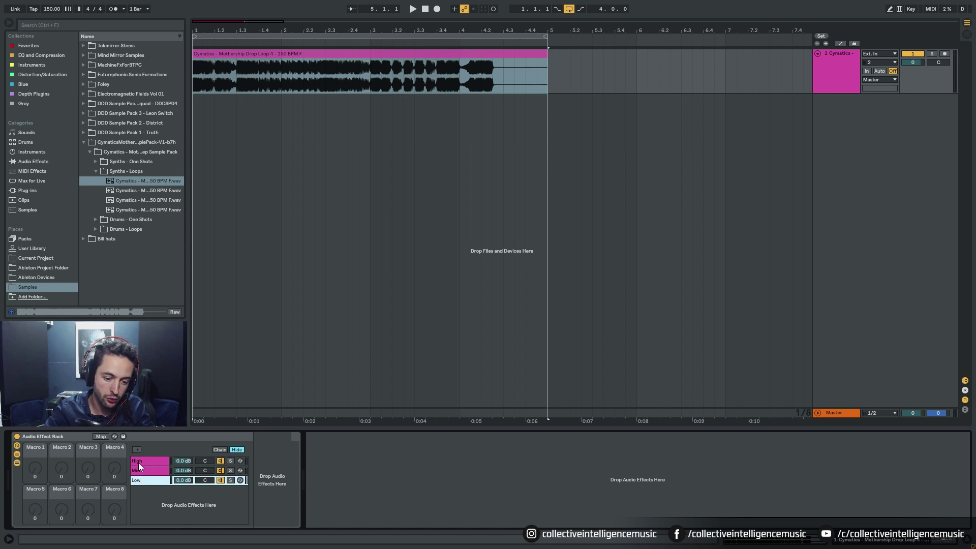
Color the High chain green, the Mid chain dark blue and the Low chain red.
right_click(137, 461)
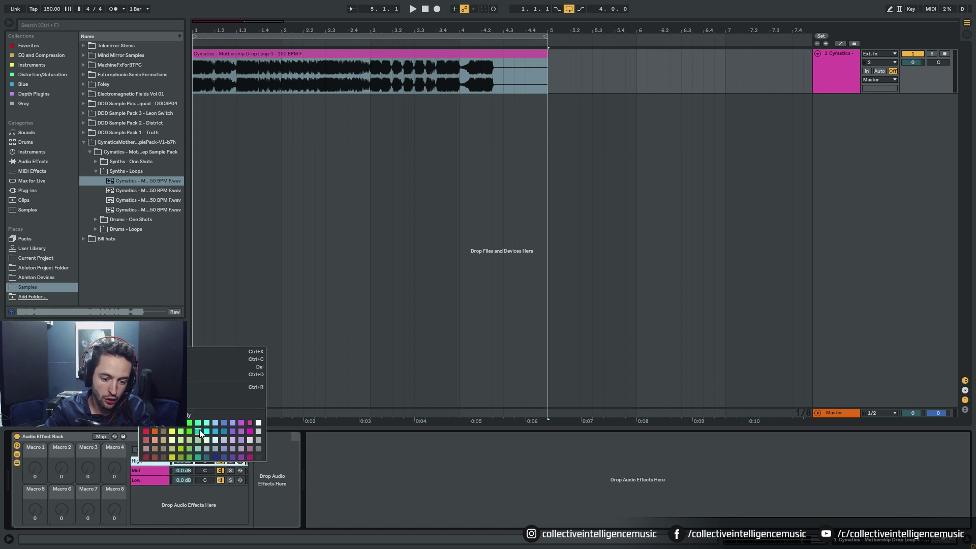
click(190, 422)
right_click(148, 473)
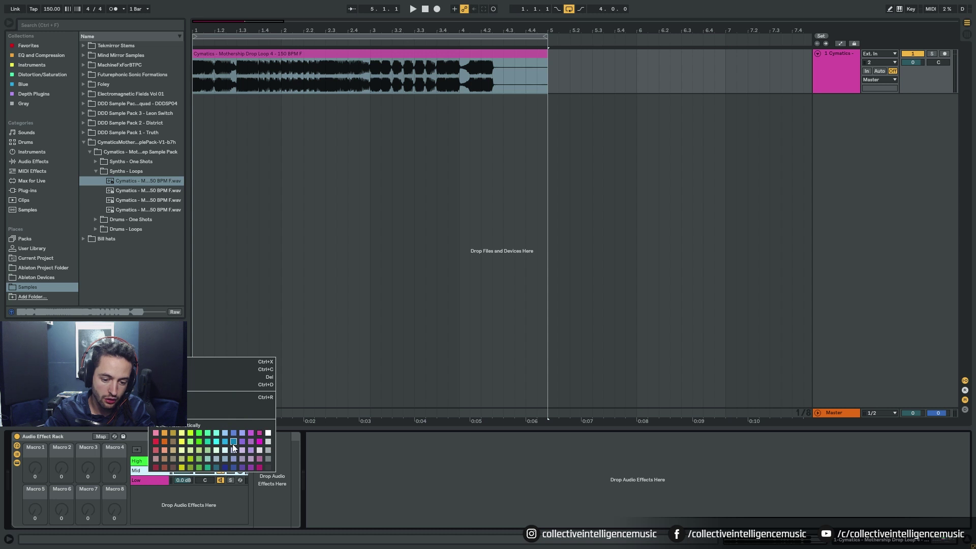
click(226, 467)
right_click(147, 482)
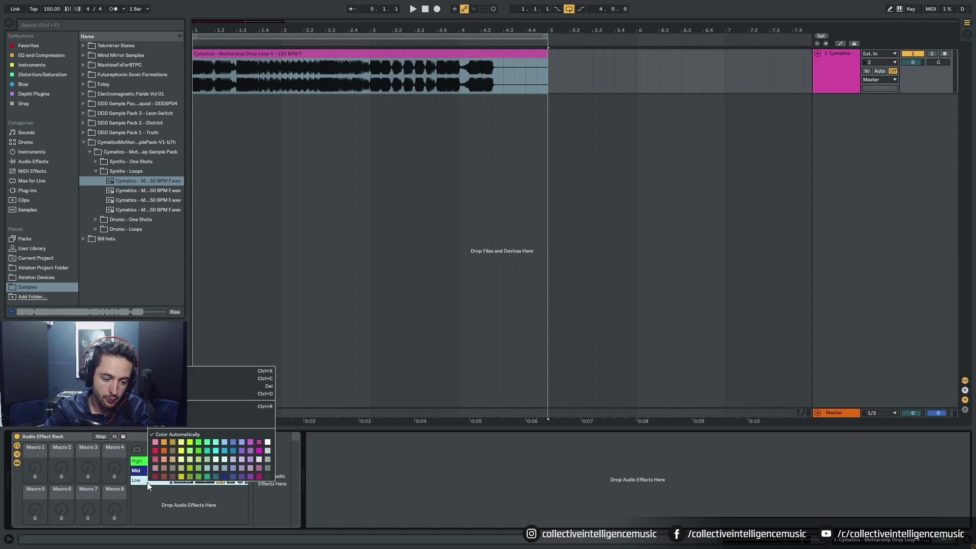
click(158, 451)
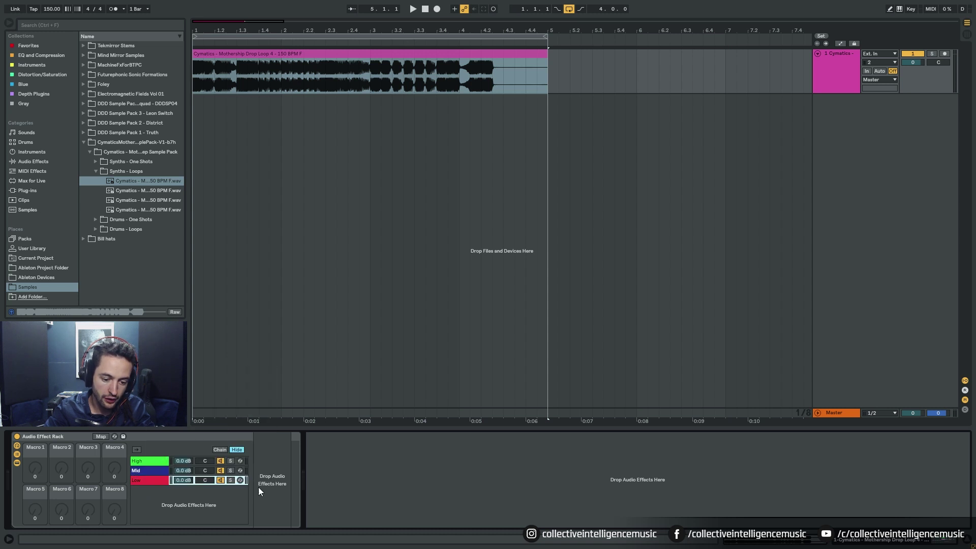
click(148, 461)
click(141, 471)
click(142, 479)
click(478, 499)
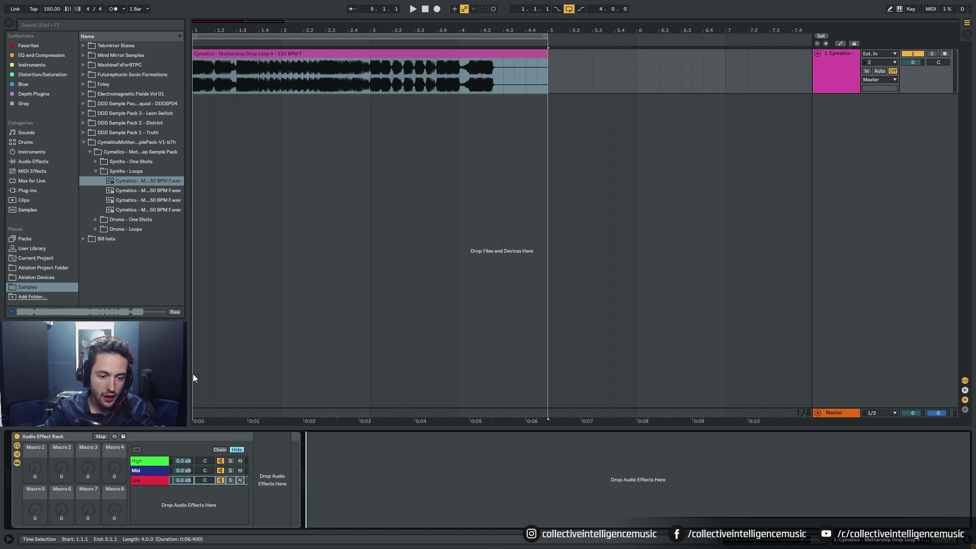
Add the Invisible Band Splitter from the Max for Live audio effects to the rack's Low chain.
click(39, 181)
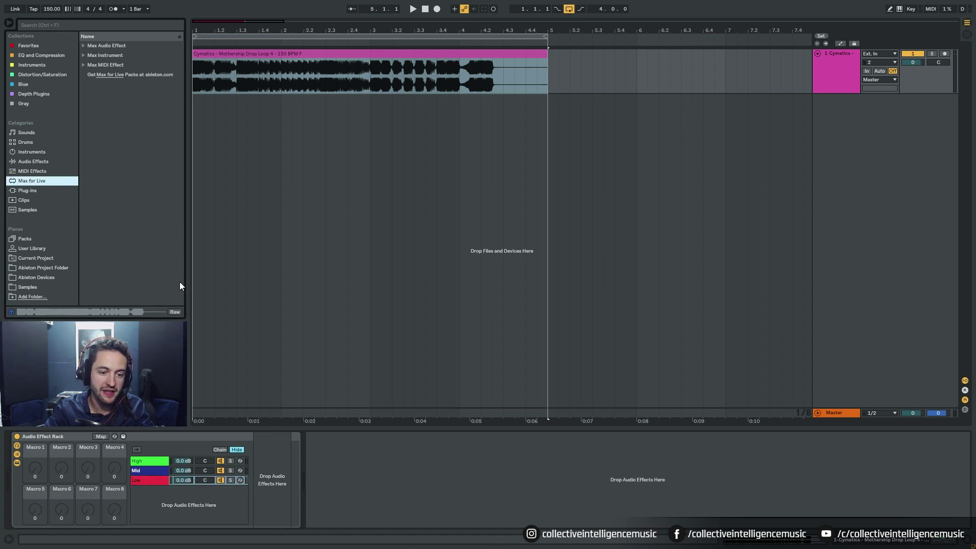
click(84, 65)
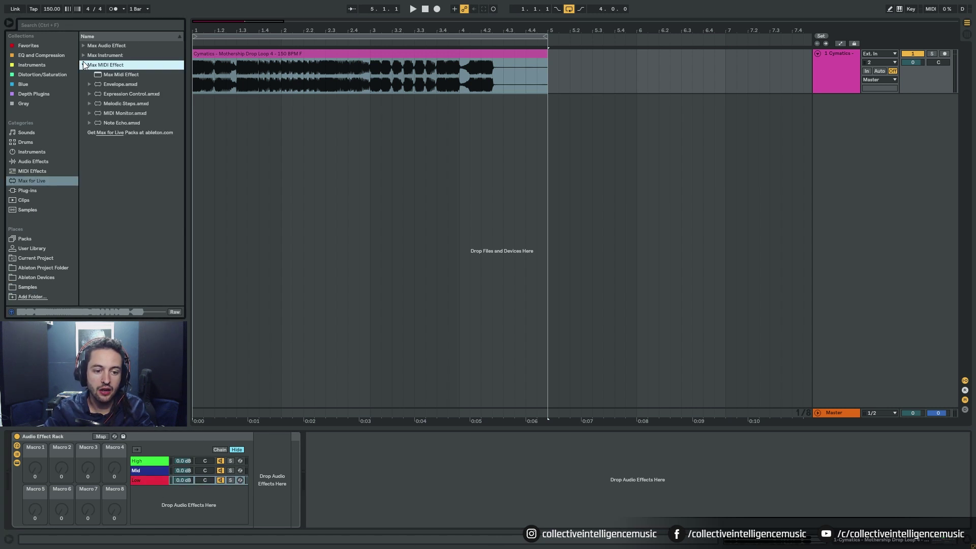
click(83, 45)
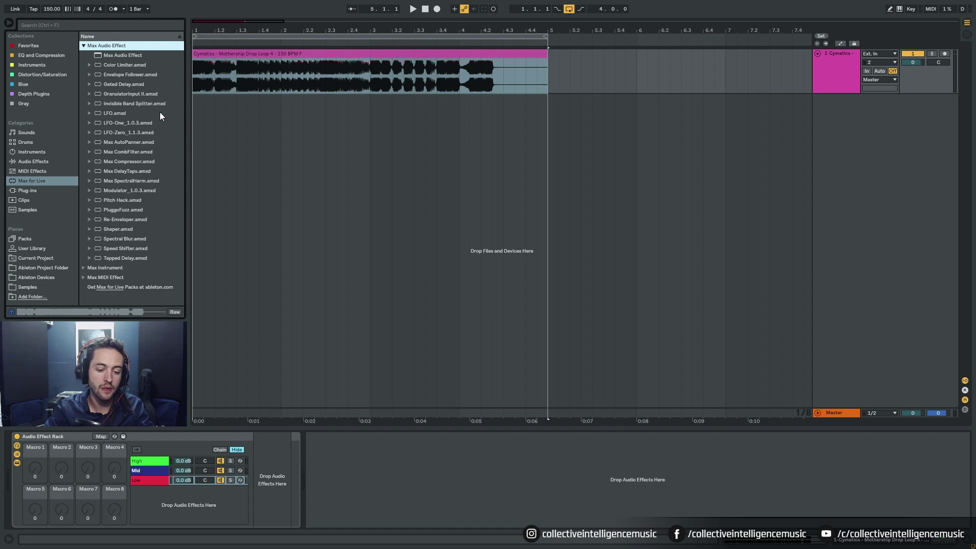
click(96, 104)
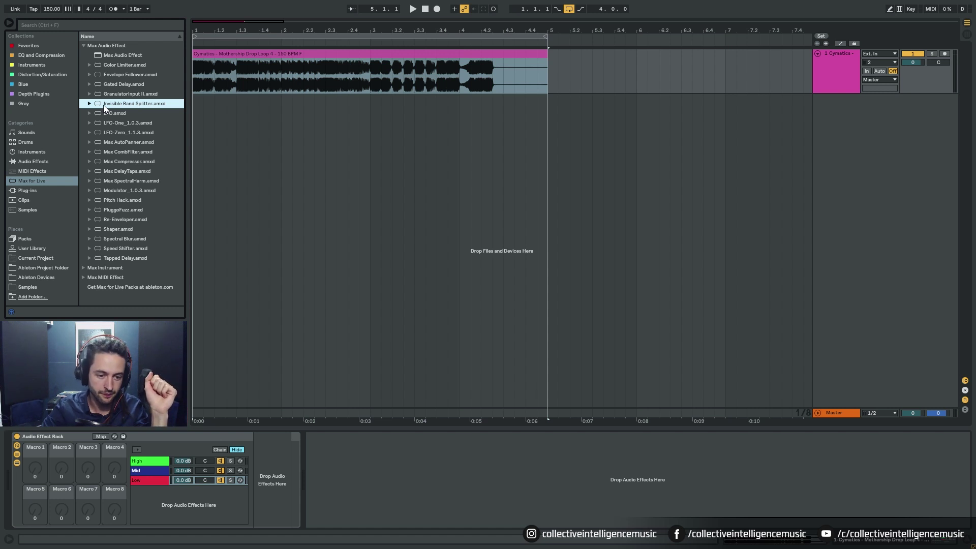
click(143, 481)
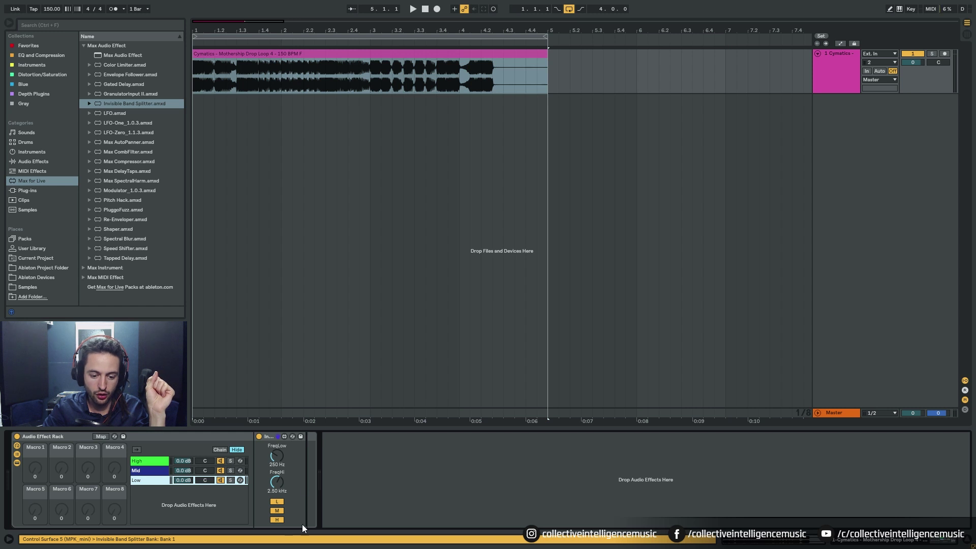
Set the Low chain splitter's FreqLow to 150 Hz and leave only its low band enabled.
click(276, 461)
text(150)
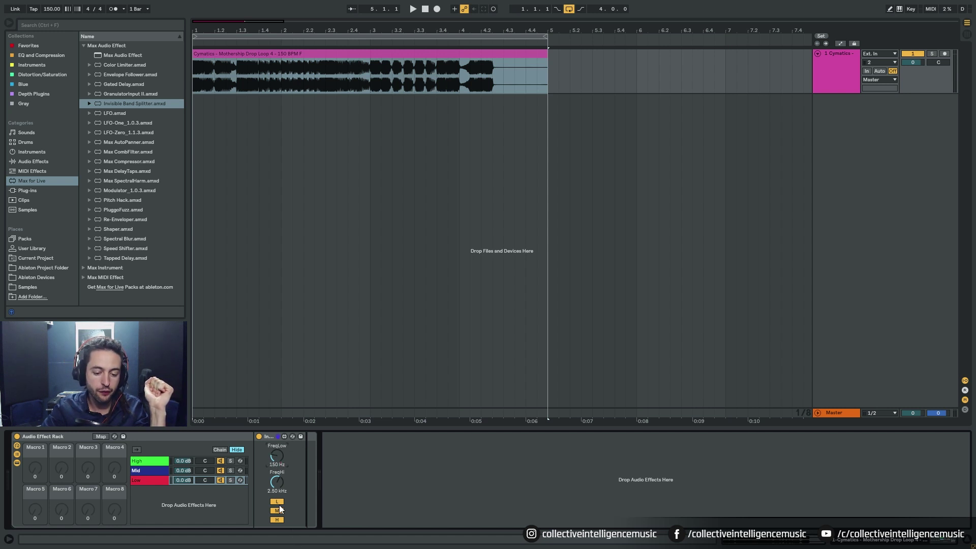
click(276, 520)
Solo the Low chain and audition the loop while varying FreqLow, then return FreqLow to 150 Hz.
click(230, 480)
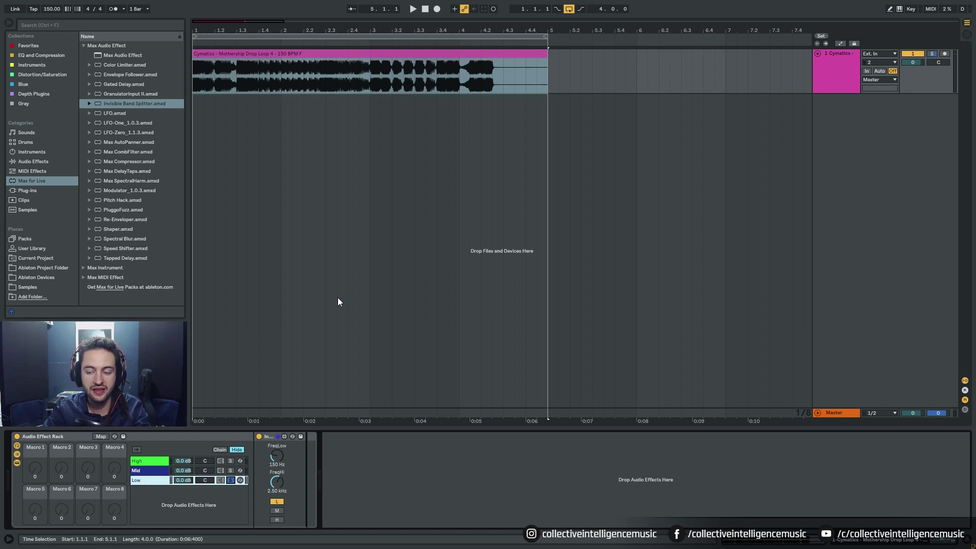
key(space)
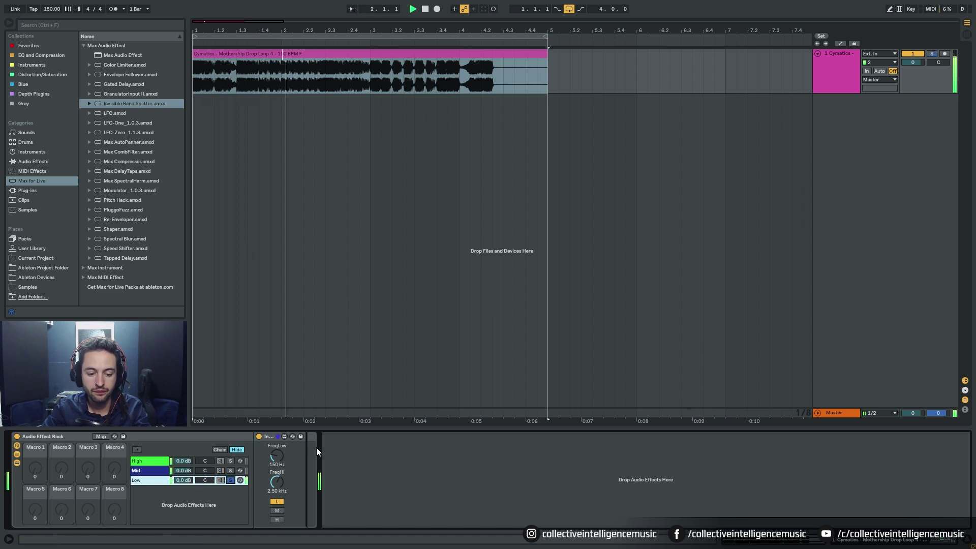
mouse_move(276, 457)
mouse_down()
mouse_move(277, 476)
mouse_move(276, 434)
mouse_move(276, 453)
mouse_up()
key(space)
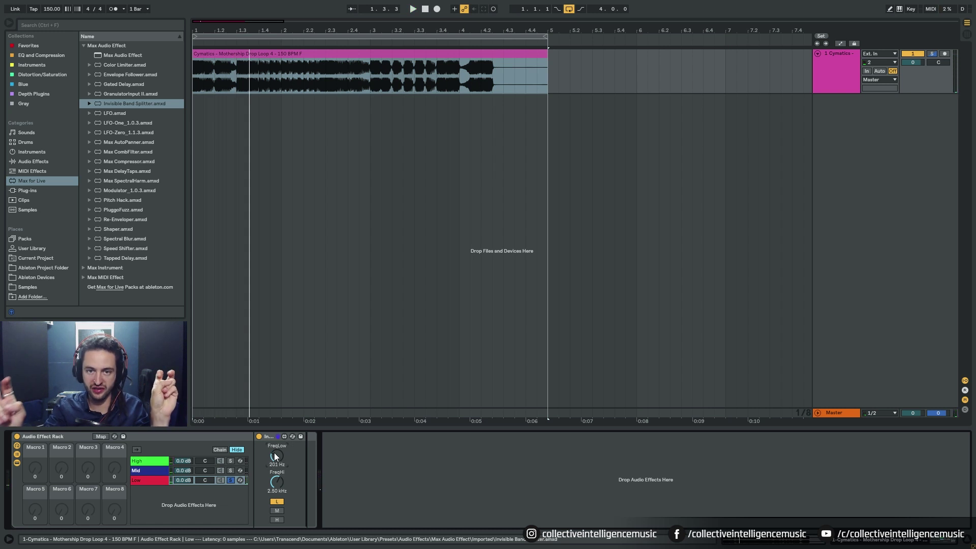
drag(270, 453, 270, 459)
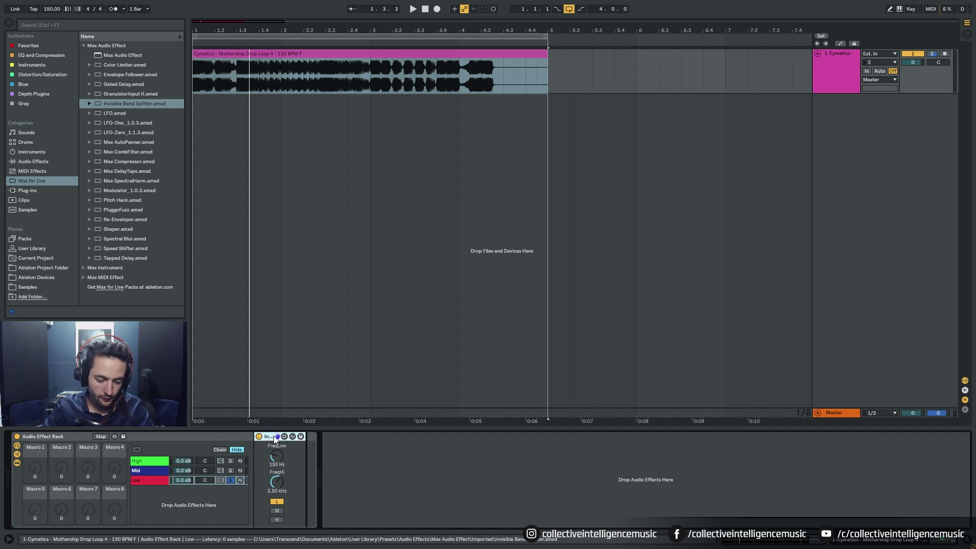
Copy the Low chain's band splitter into the Mid chain and enable only its mid band.
click(147, 471)
click(270, 466)
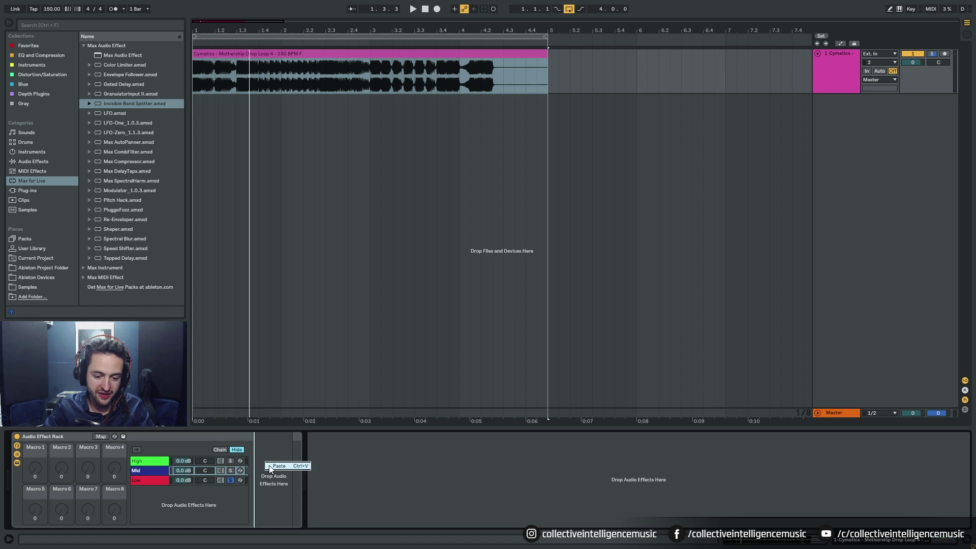
key(ctrl+v)
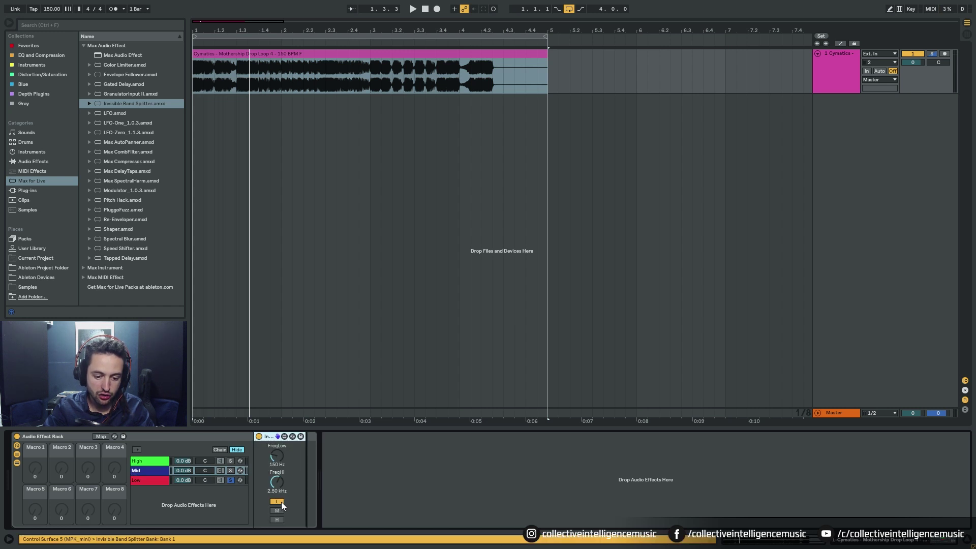
click(282, 501)
click(279, 511)
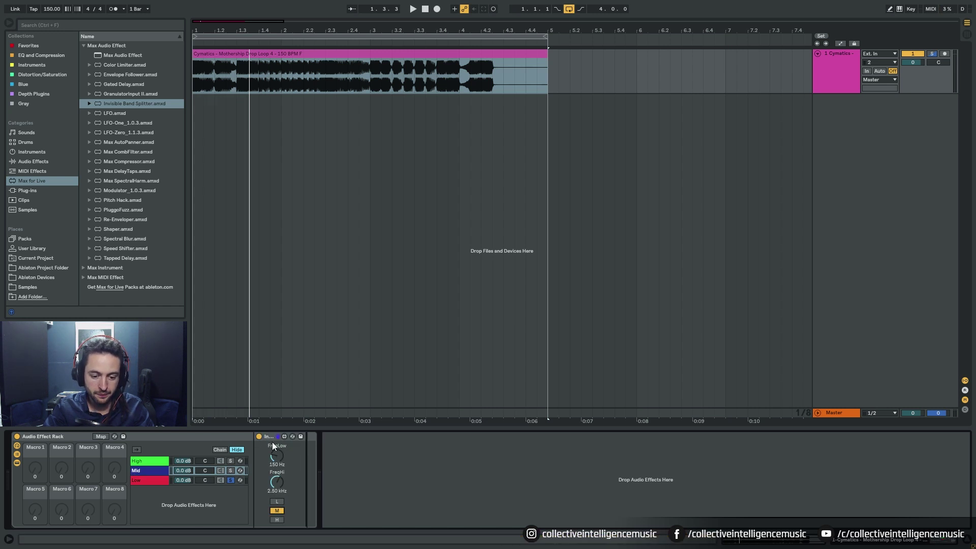
Paste the band splitter into the High chain and enable only its high band.
click(148, 460)
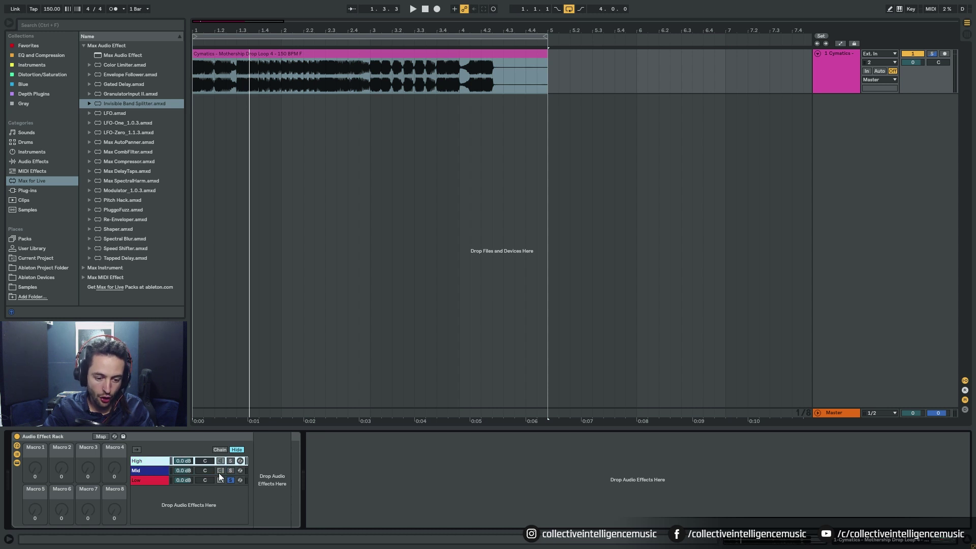
right_click(266, 479)
click(280, 479)
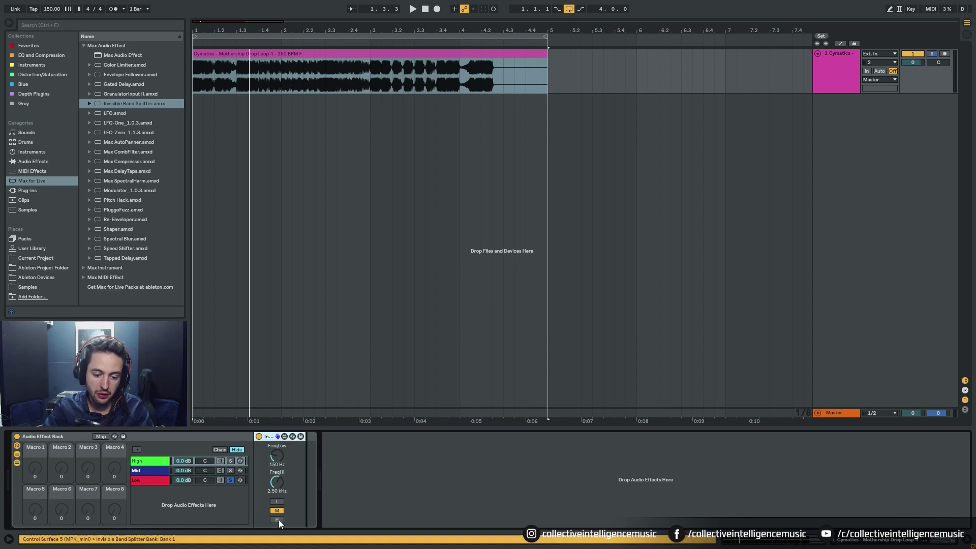
click(279, 519)
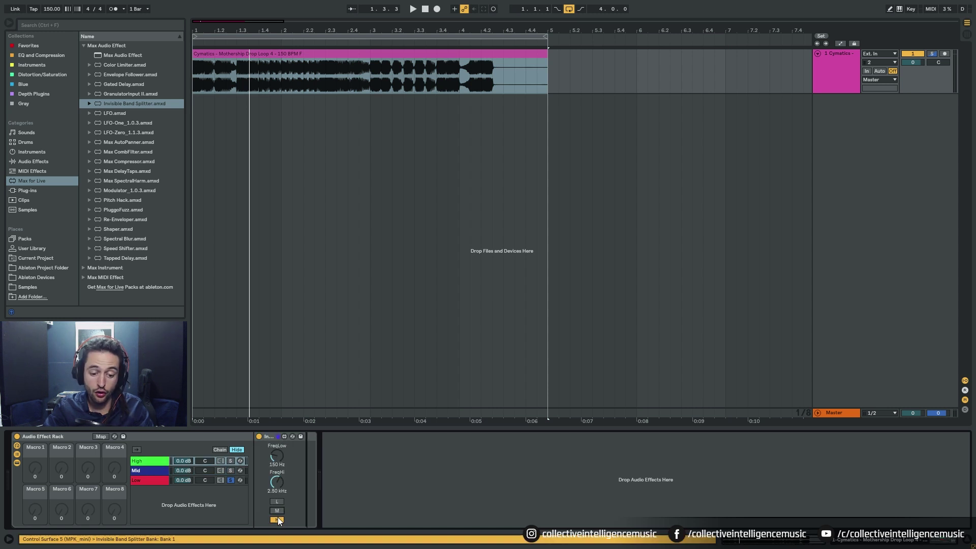
click(280, 511)
Unsolo the Low chain and audition the loop with all chains together and with the High, Mid and Low chains soloed in turn.
click(231, 480)
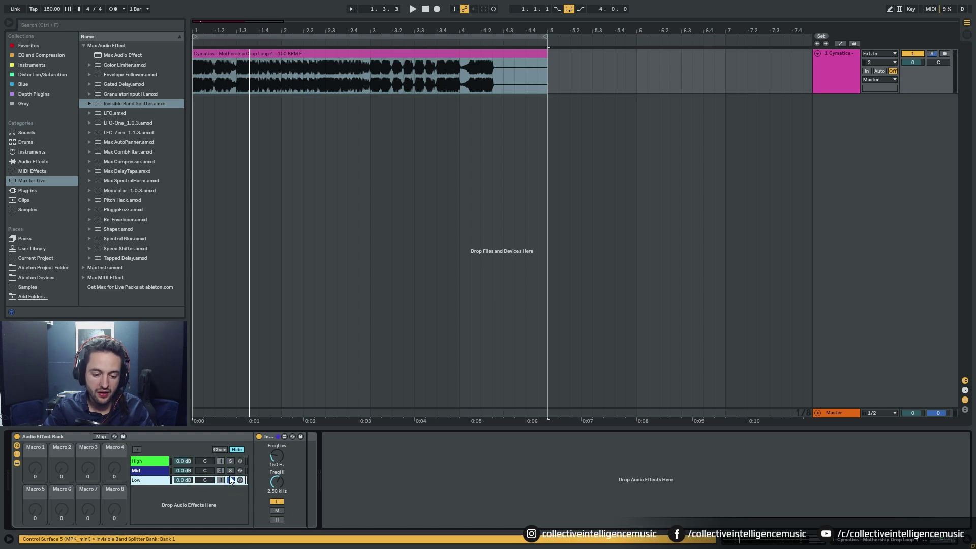
key(space)
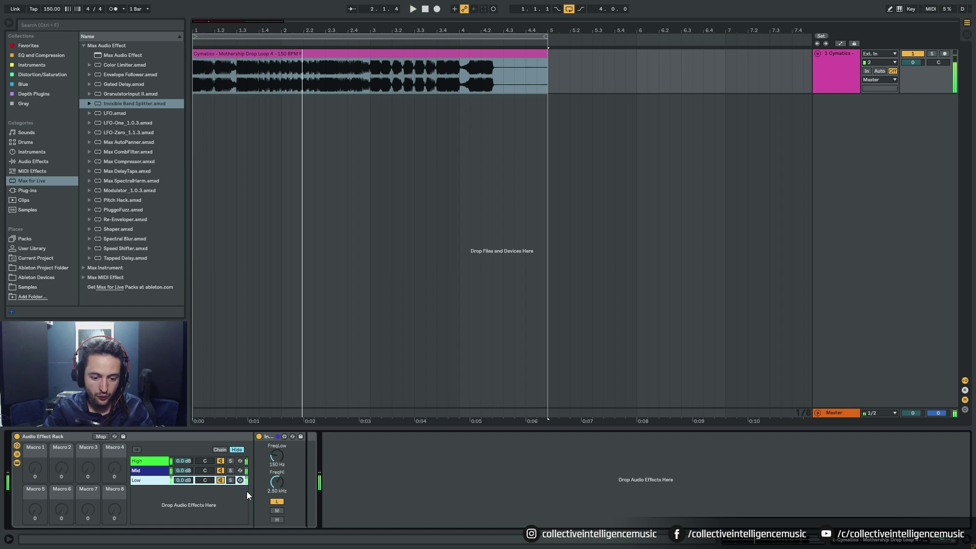
click(232, 461)
key(space)
click(232, 470)
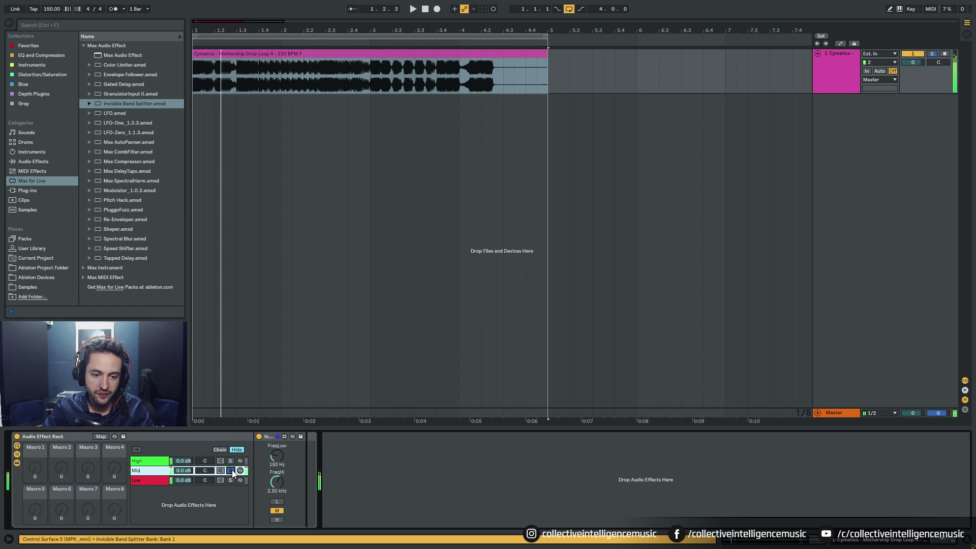
click(232, 480)
key(space)
click(232, 480)
key(space)
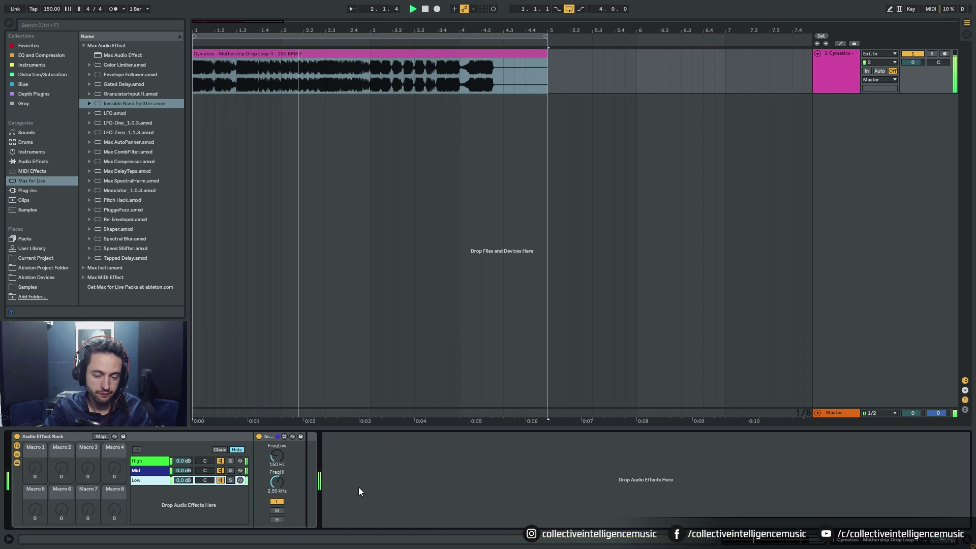
key(space)
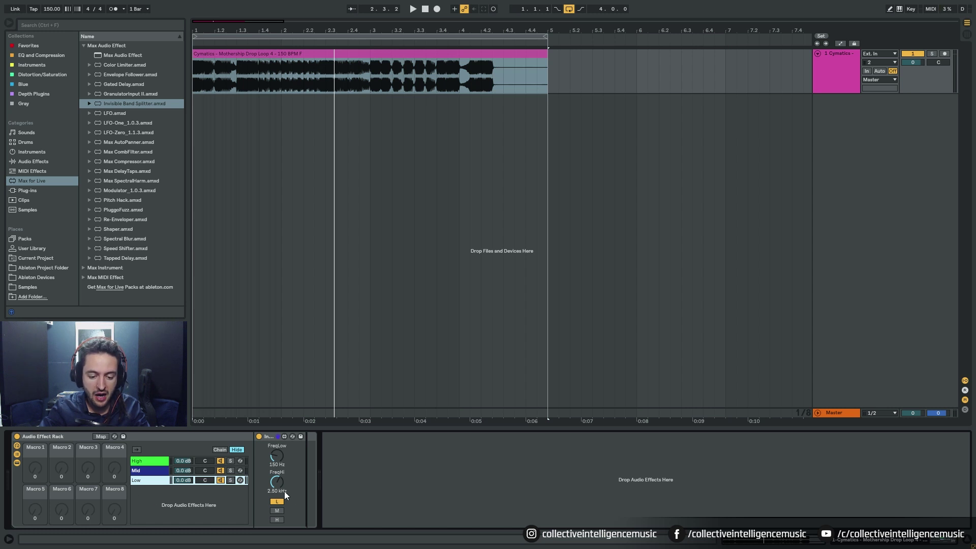
Map the FreqHi control of the High, Mid and Low chains' band splitters to Macro 1.
click(151, 461)
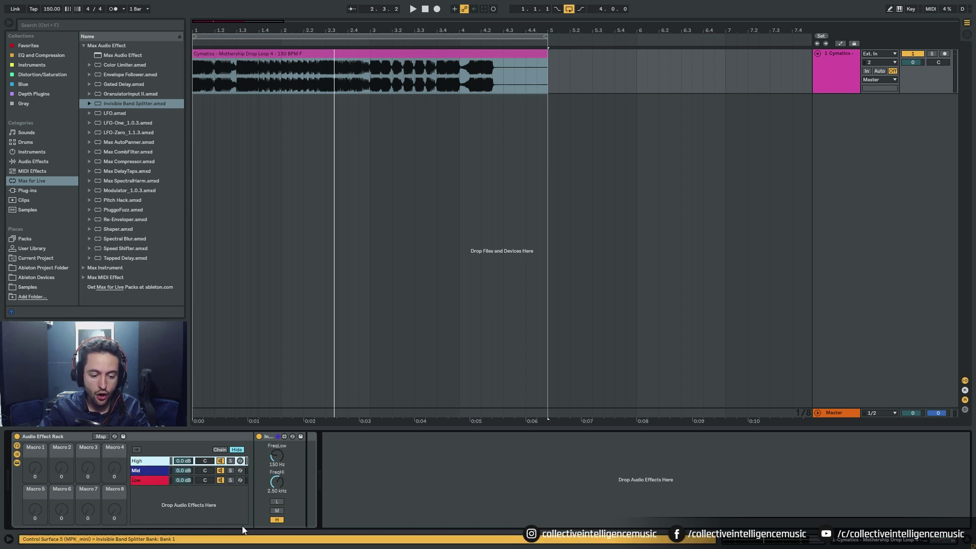
right_click(278, 487)
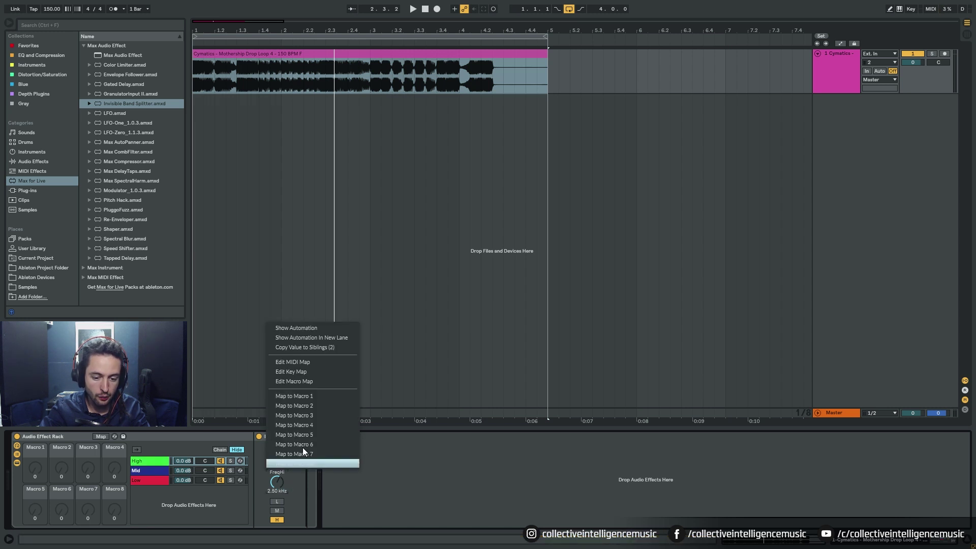
click(296, 396)
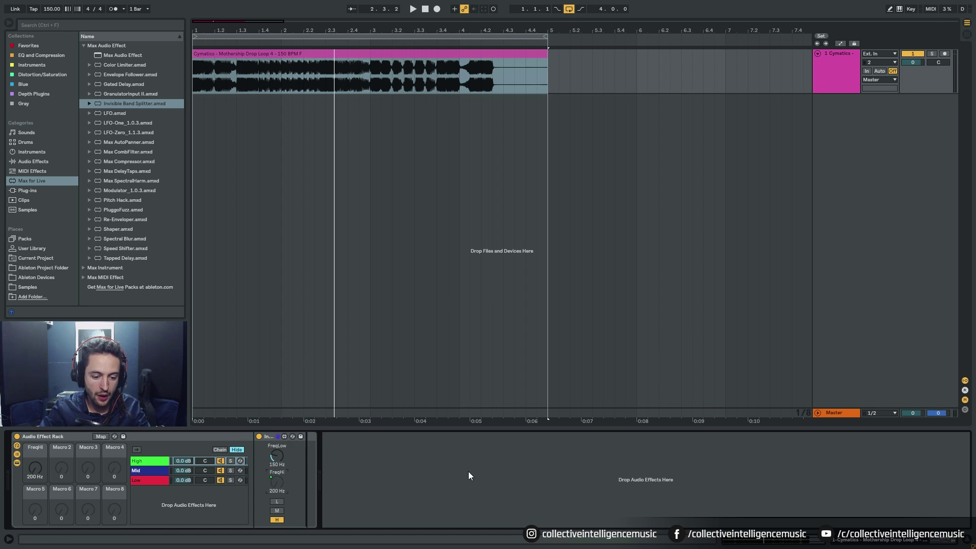
click(140, 473)
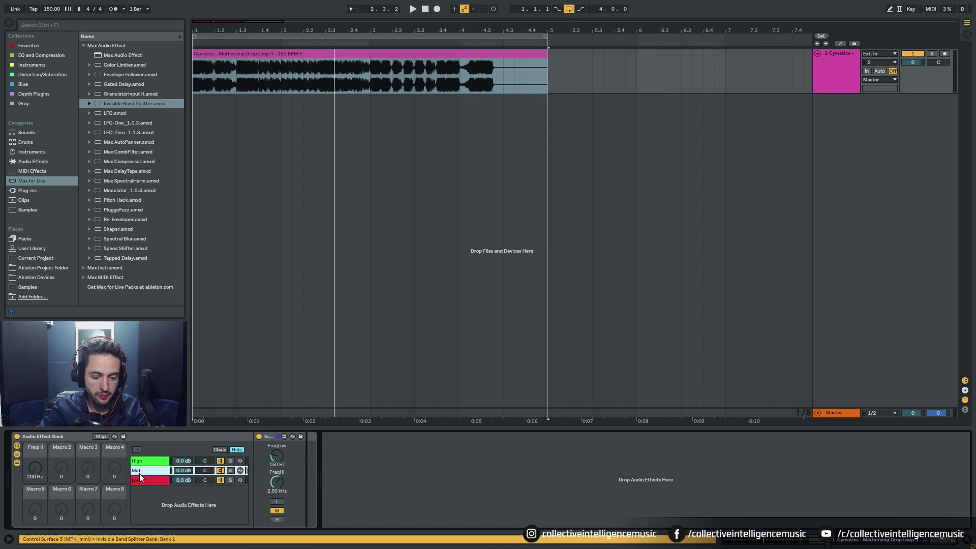
right_click(277, 483)
click(315, 395)
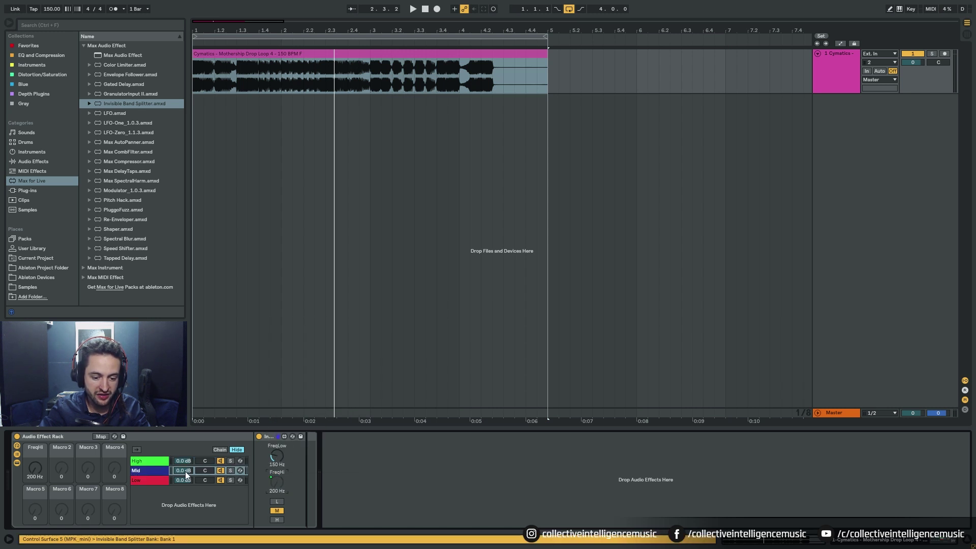
click(148, 481)
right_click(277, 483)
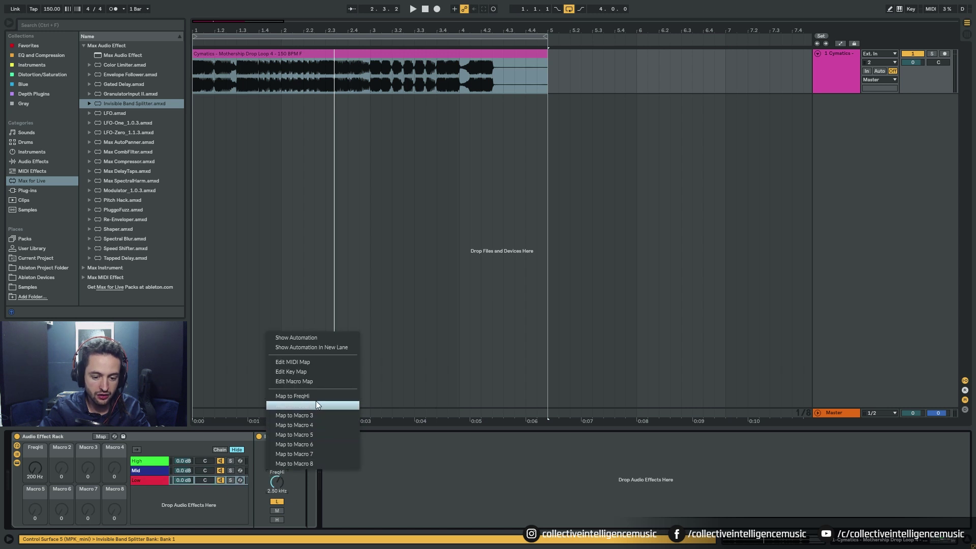
click(316, 398)
Try out the FreqHi macro's range, then set it to 2.50 kHz.
drag(27, 471, 27, 421)
drag(35, 467, 35, 451)
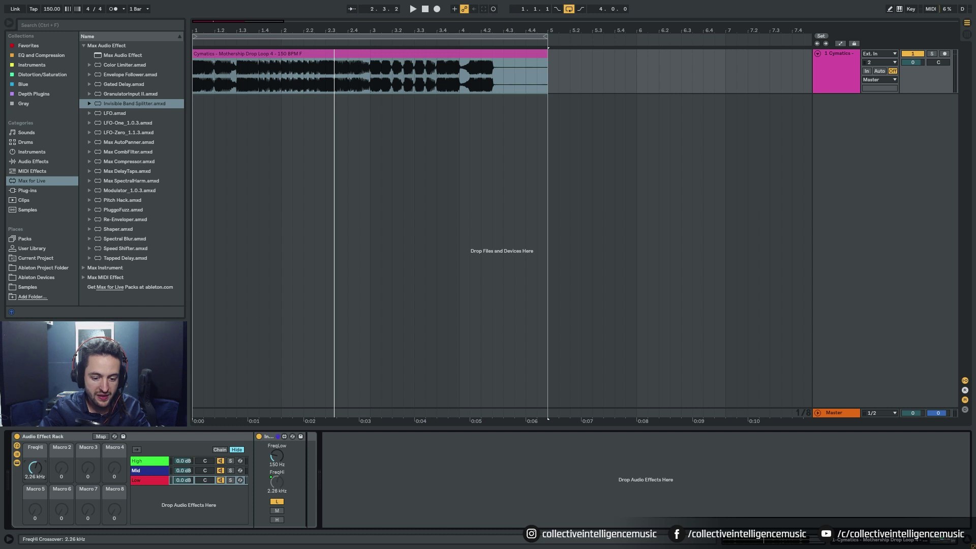
click(153, 480)
drag(35, 468, 35, 468)
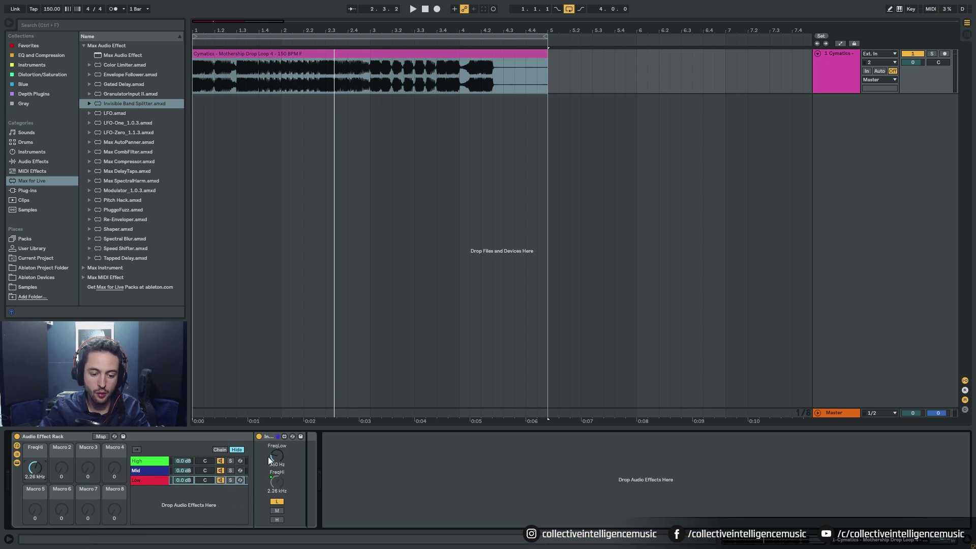
right_click(40, 470)
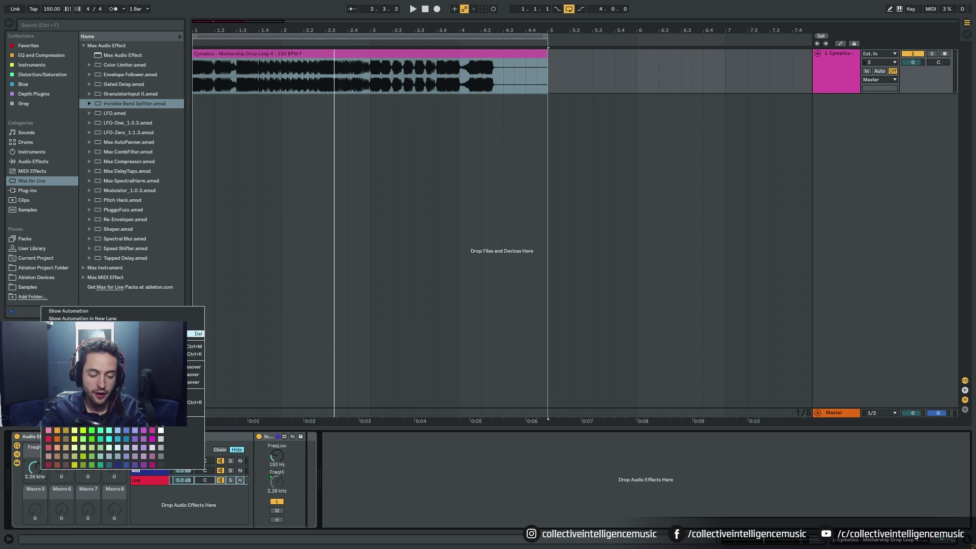
click(66, 333)
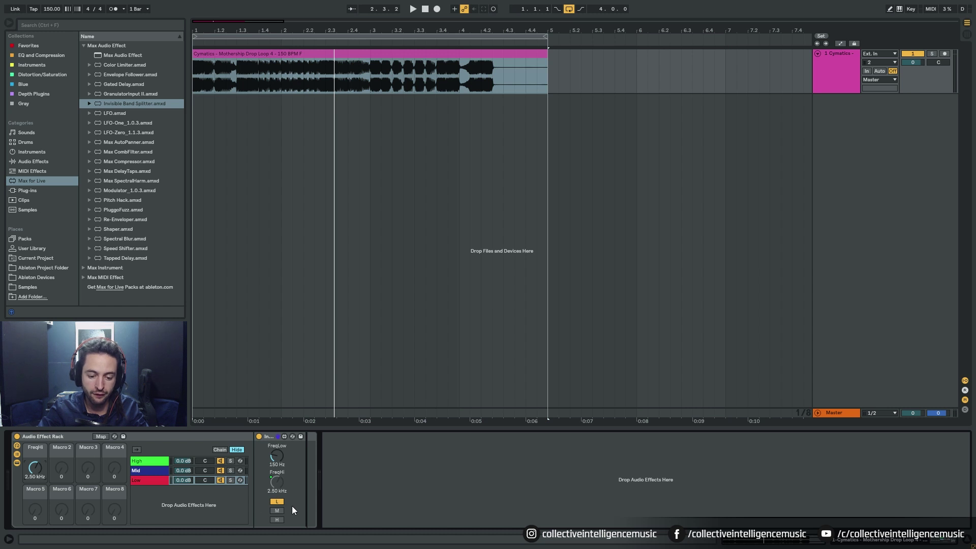
Color the FreqHi macro green and rename it HighFreq Crossove.
right_click(32, 449)
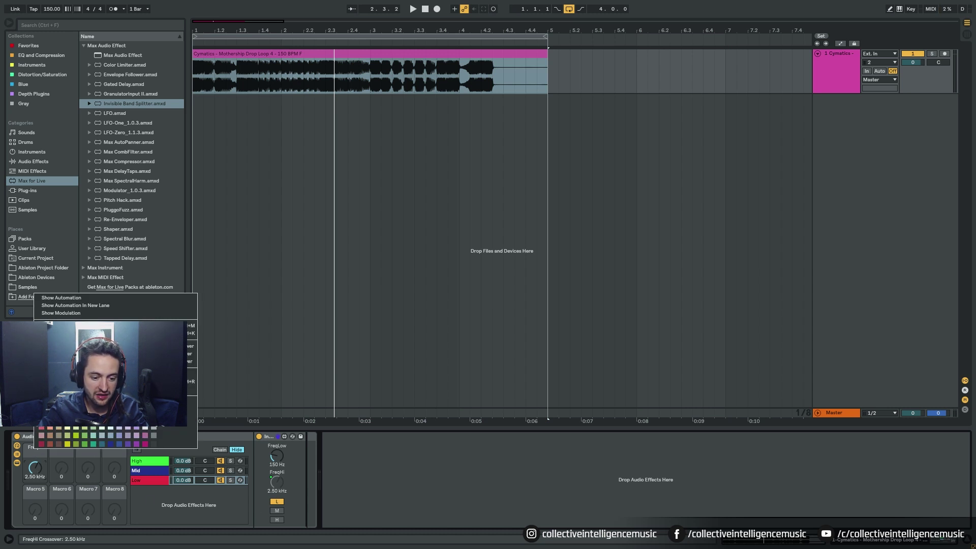
click(84, 411)
key(ctrl+r)
text(HighFreq Crossove)
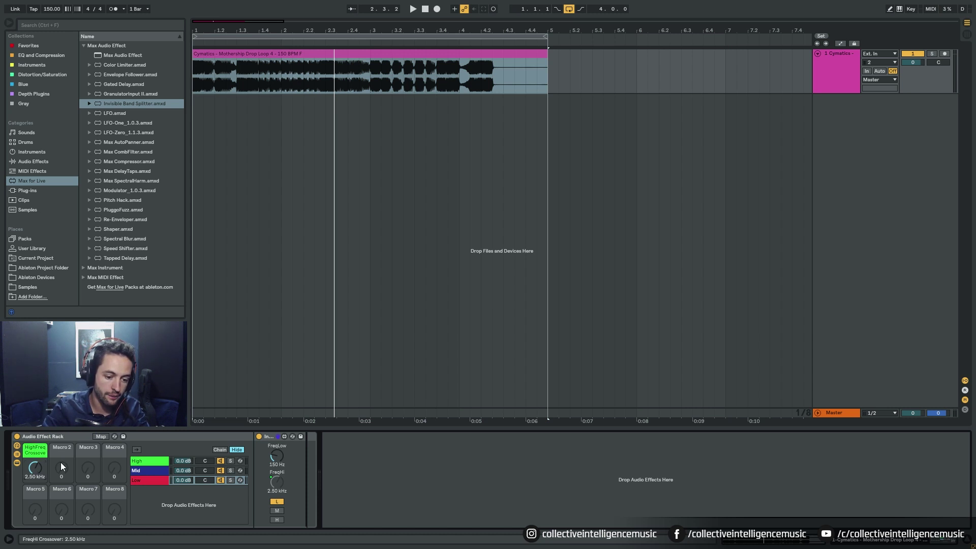
click(388, 487)
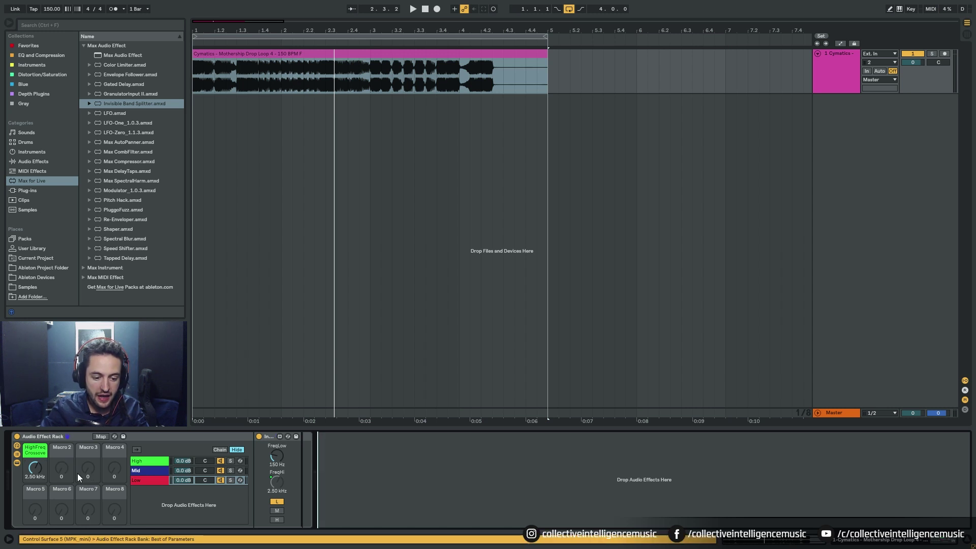
Examine the band splitter settings in the High, Mid and Low chains in turn.
click(142, 461)
click(141, 471)
click(147, 479)
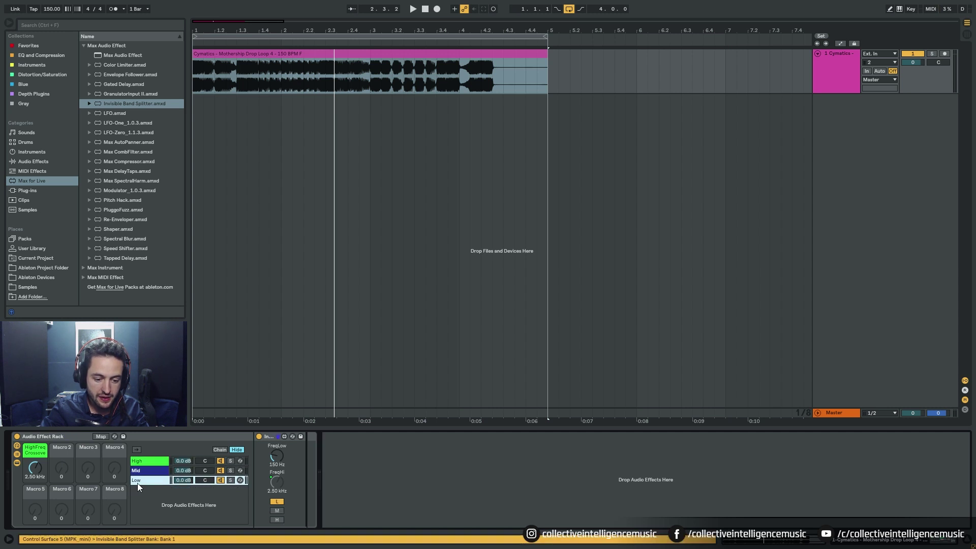
Map the FreqLow control of the Low, Mid and High chains' band splitters to Macro 5.
right_click(277, 456)
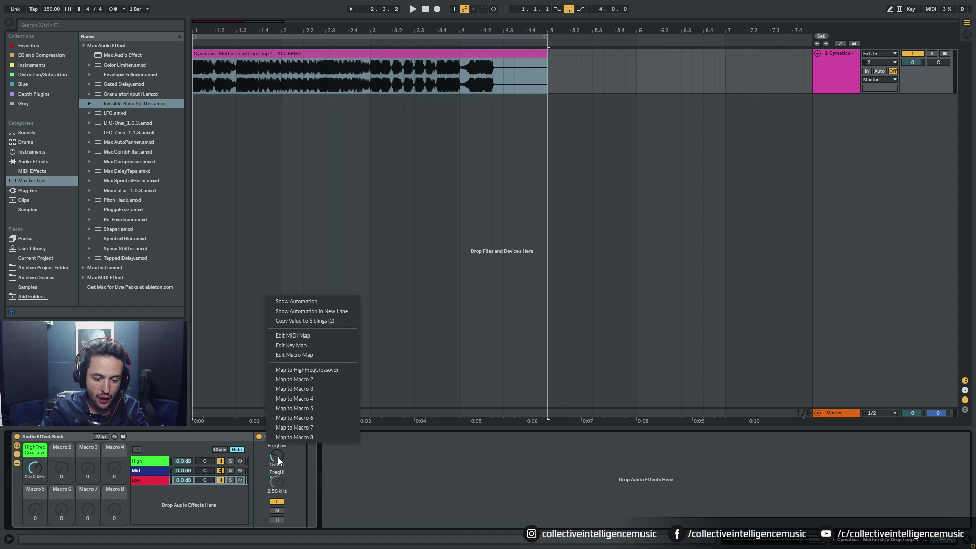
click(311, 410)
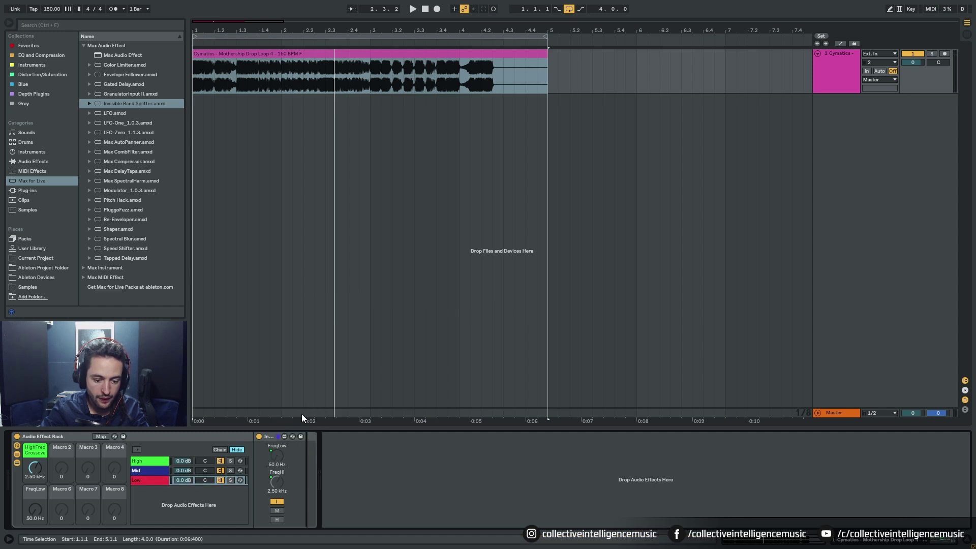
click(153, 468)
right_click(277, 453)
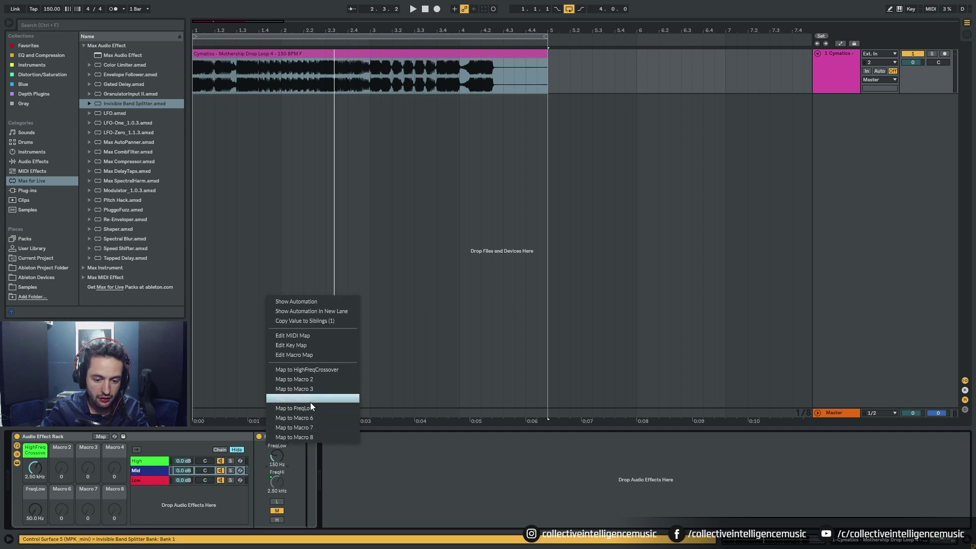
click(313, 409)
click(151, 461)
right_click(277, 455)
click(322, 406)
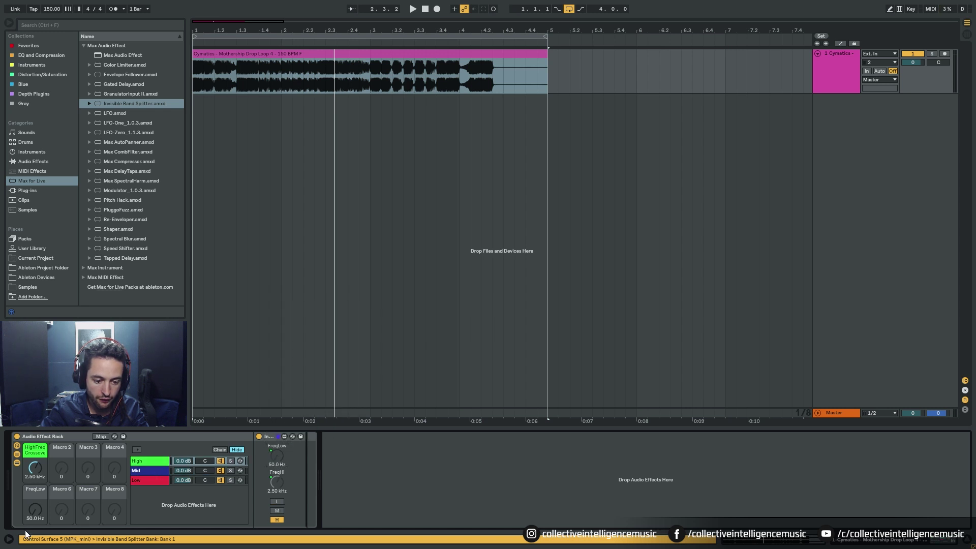
Return the FreqLow macro to its default of 250 Hz and color it red.
right_click(32, 514)
click(95, 377)
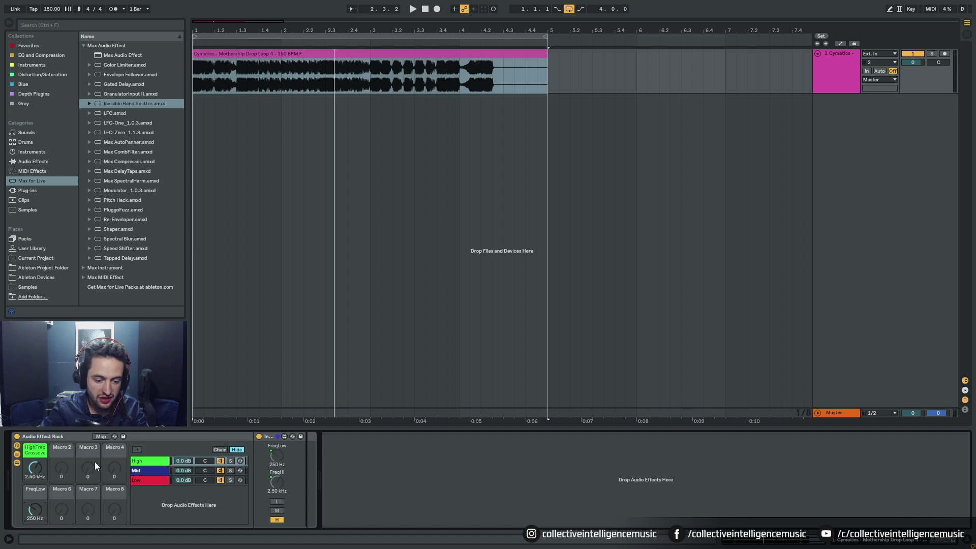
right_click(34, 493)
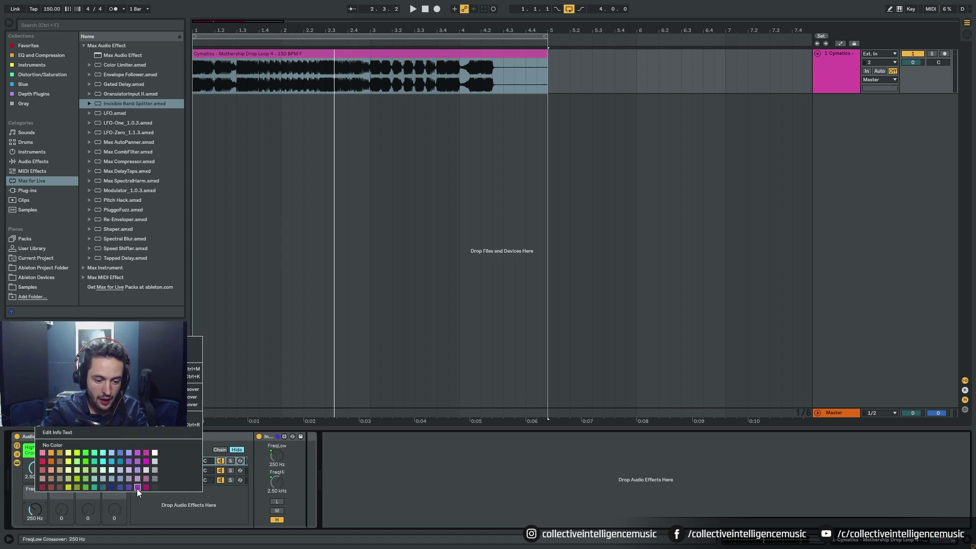
click(389, 511)
right_click(29, 492)
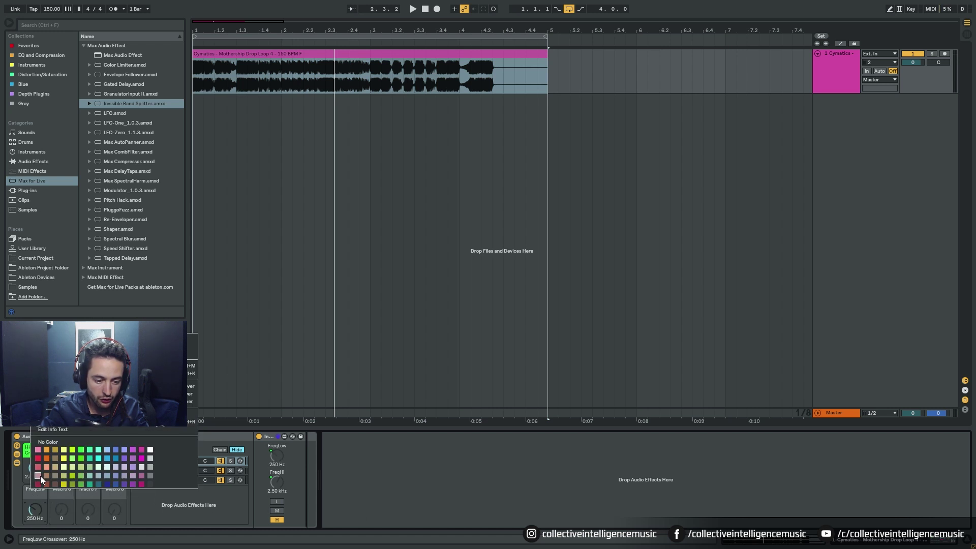
click(39, 462)
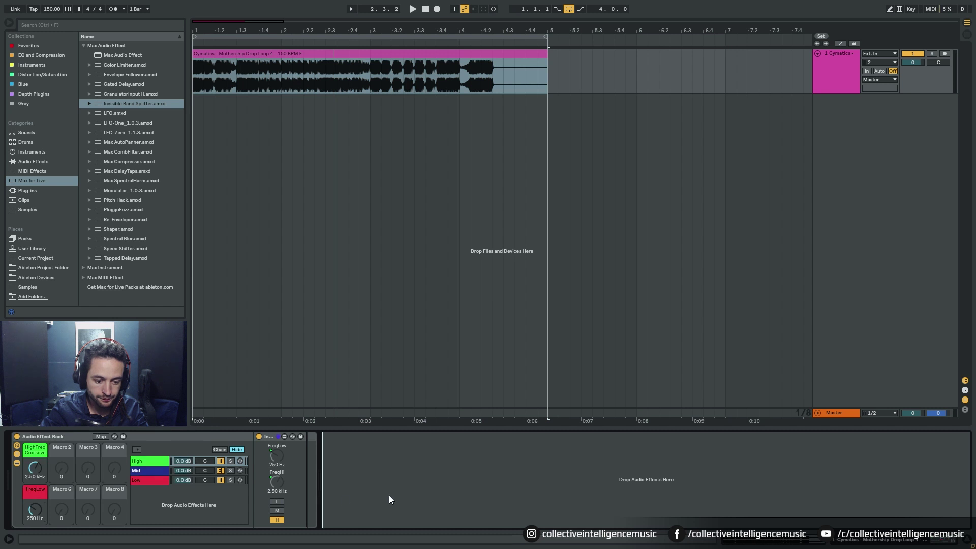
Try out the FreqLow macro's range, then return it to its default of 250 Hz.
drag(35, 511, 35, 497)
right_click(36, 511)
click(102, 375)
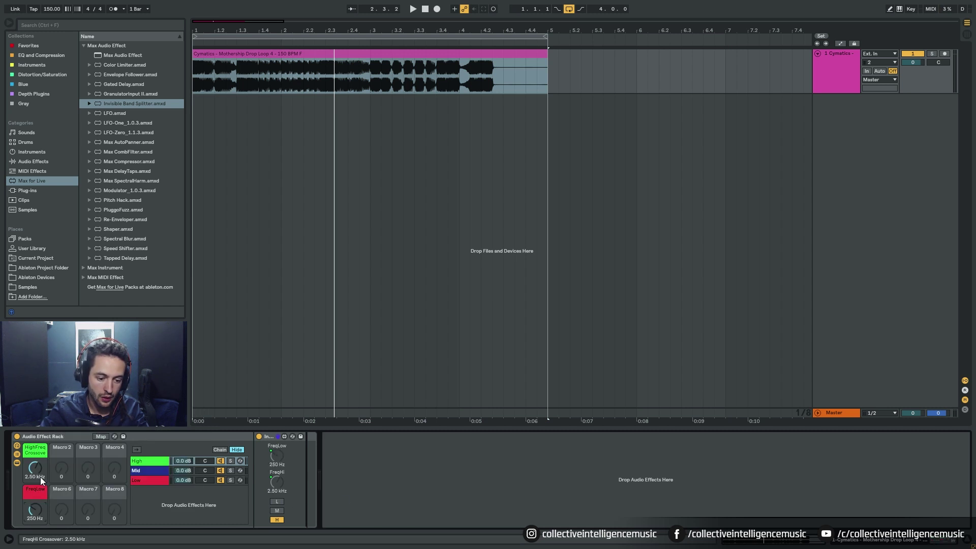
Check the band splitter's crossover settings in the High, Mid and Low chains.
click(151, 463)
click(149, 471)
click(145, 480)
click(151, 469)
click(151, 461)
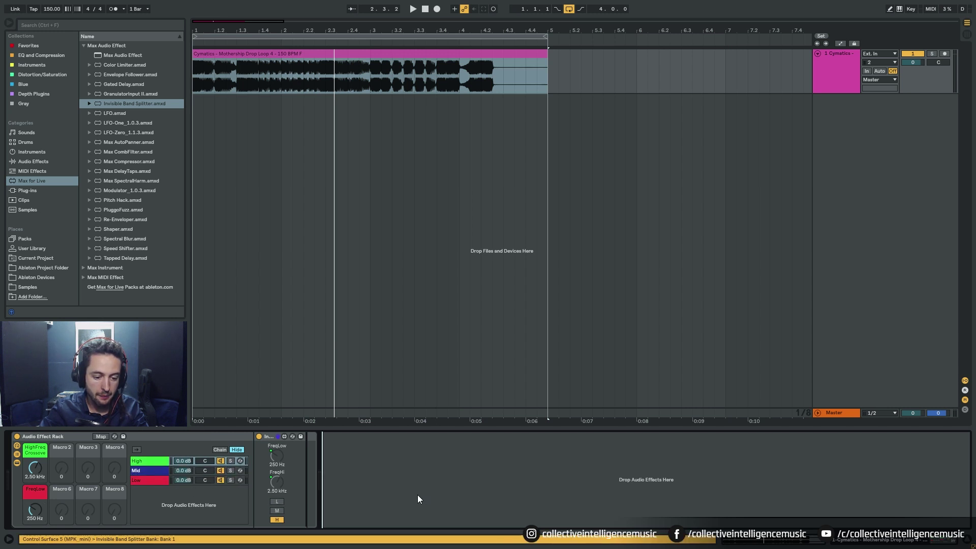
Add a Utility to the High chain and map its Gain to Macro 2, with the macro at 0.00 dB.
click(33, 159)
scroll(140, 169, down, 5)
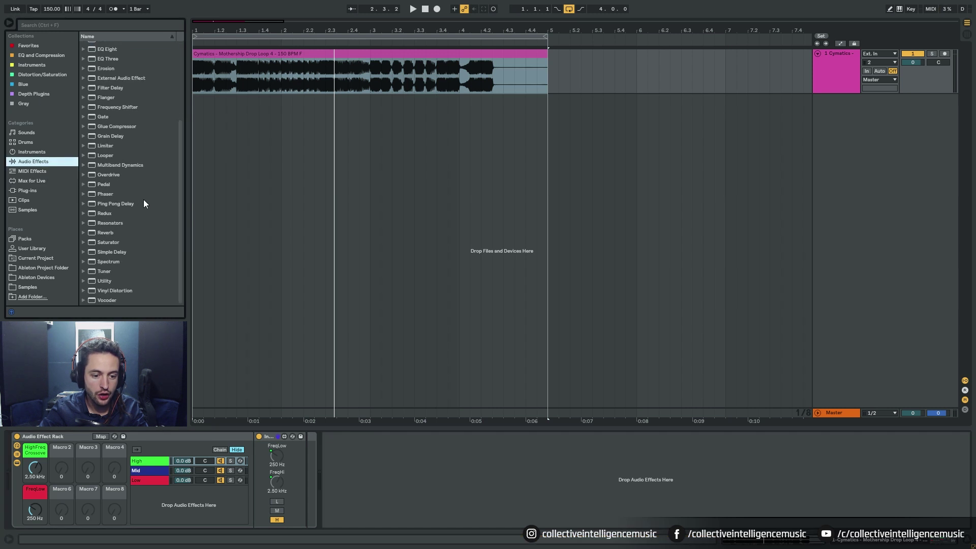
drag(105, 280, 149, 463)
right_click(362, 470)
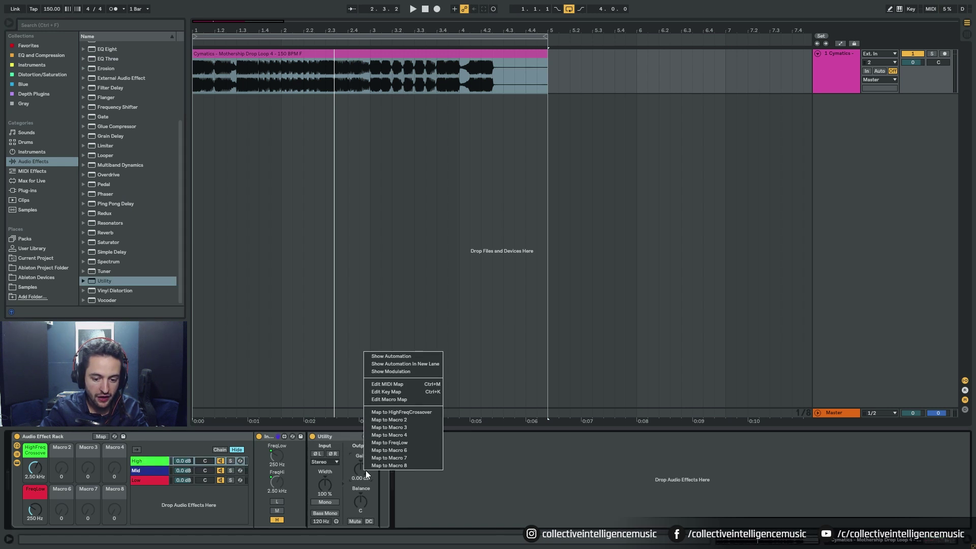
click(394, 419)
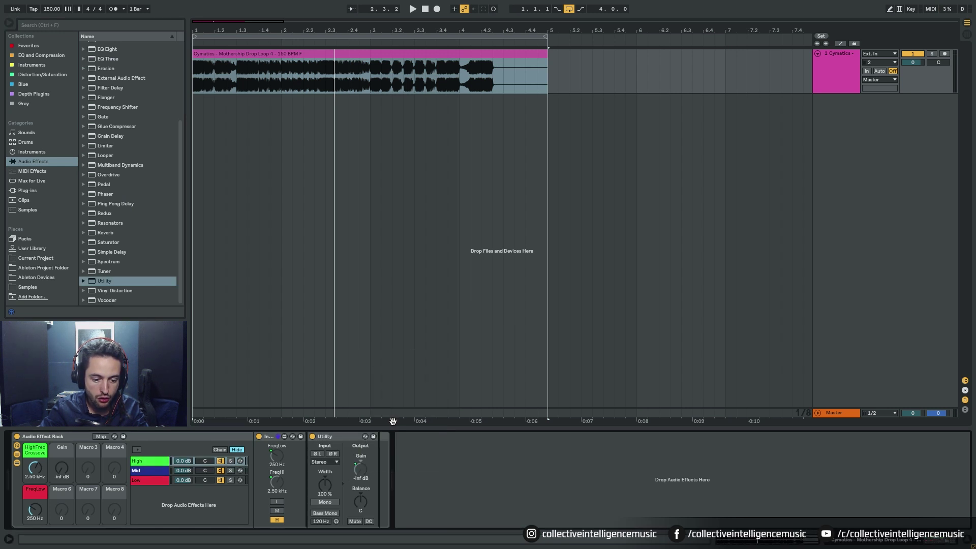
right_click(57, 447)
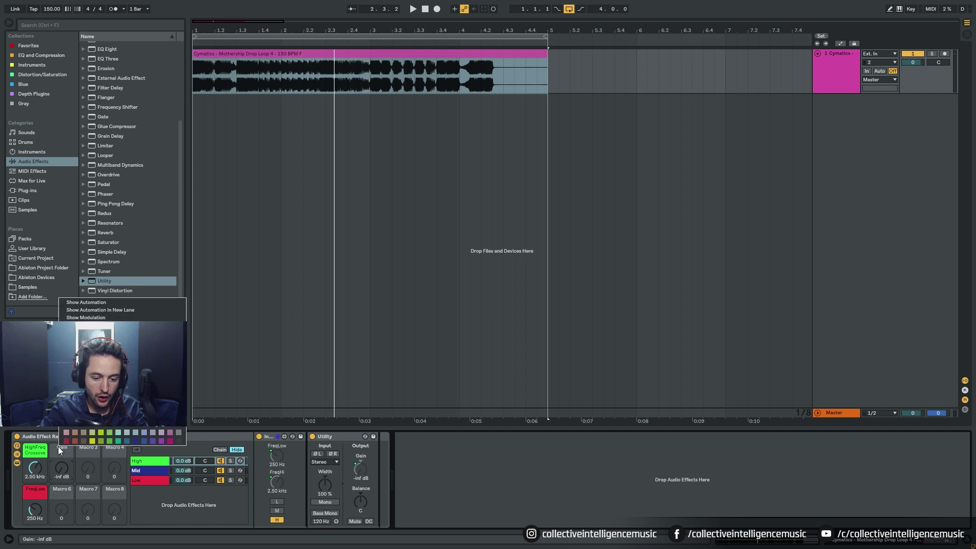
click(77, 394)
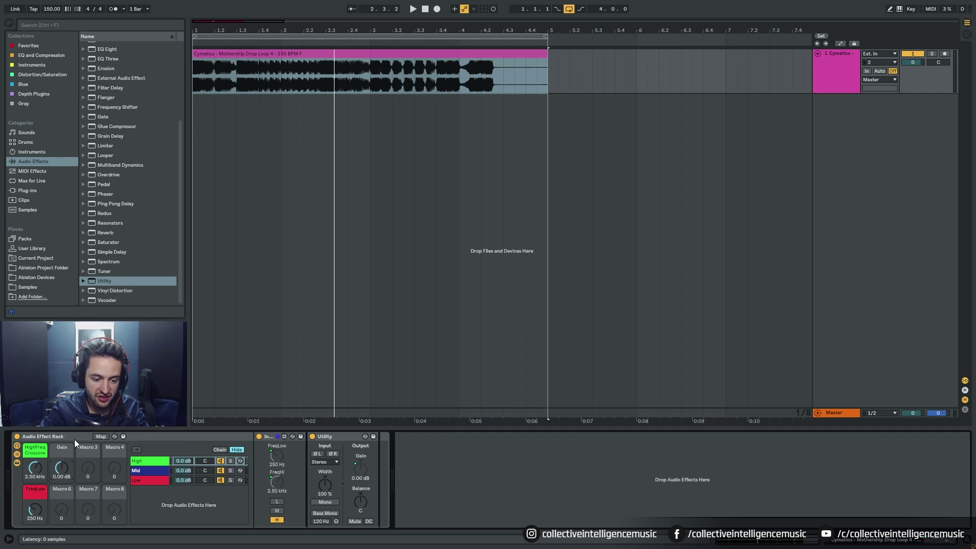
Rename the High chain's Gain macro HighVolume and color it green.
right_click(60, 466)
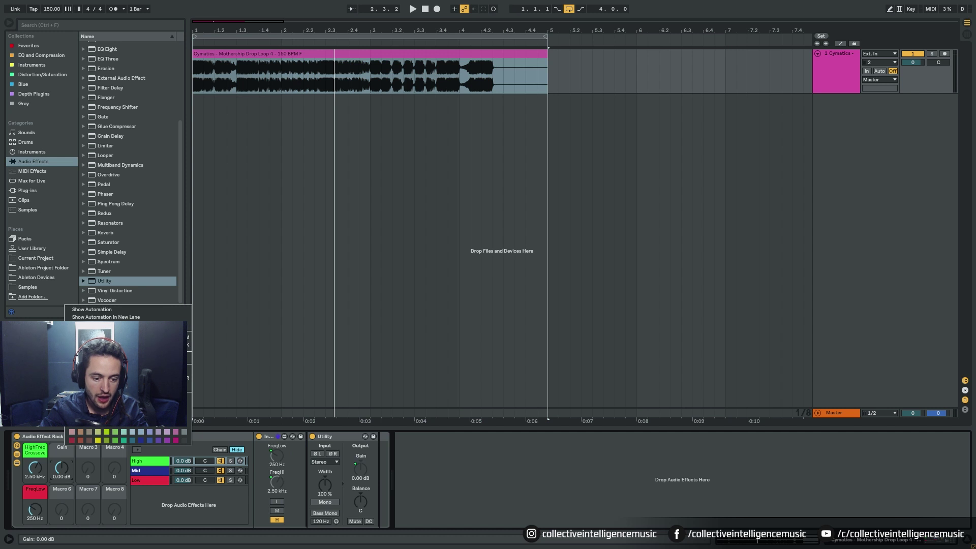
click(107, 377)
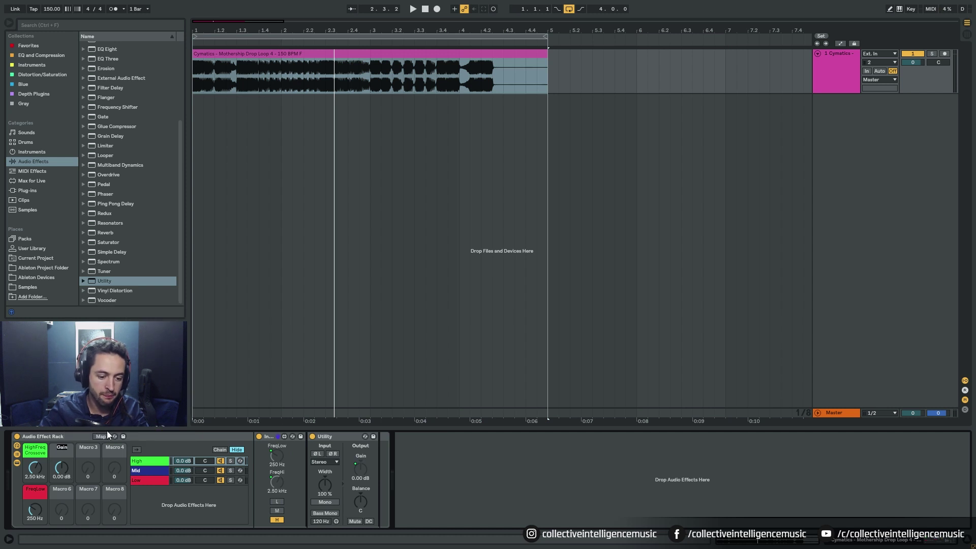
text(HighVol)
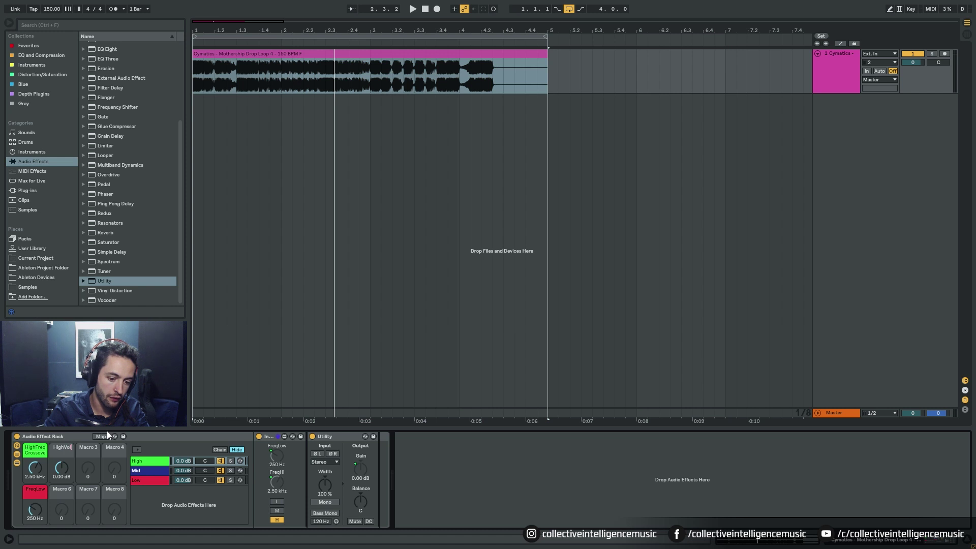
text(ume)
key(Return)
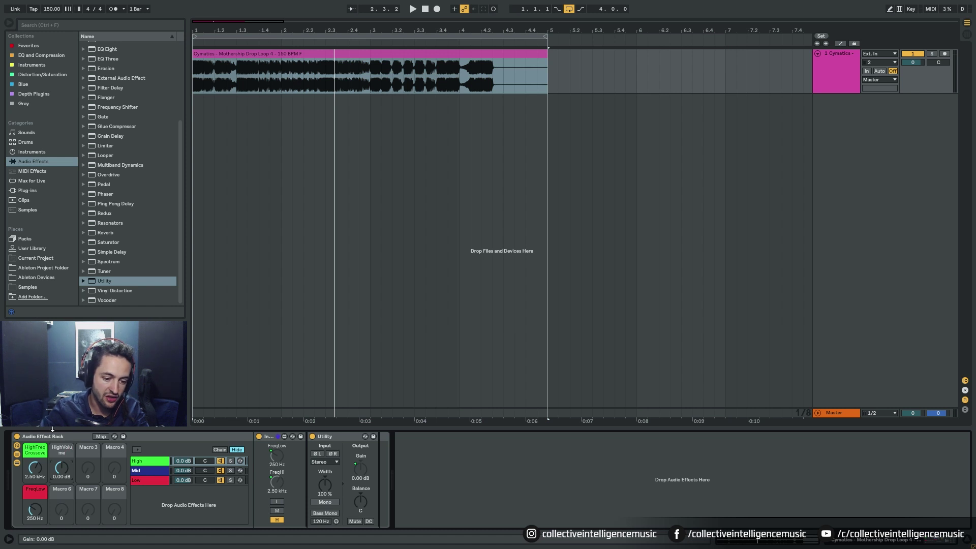
right_click(57, 453)
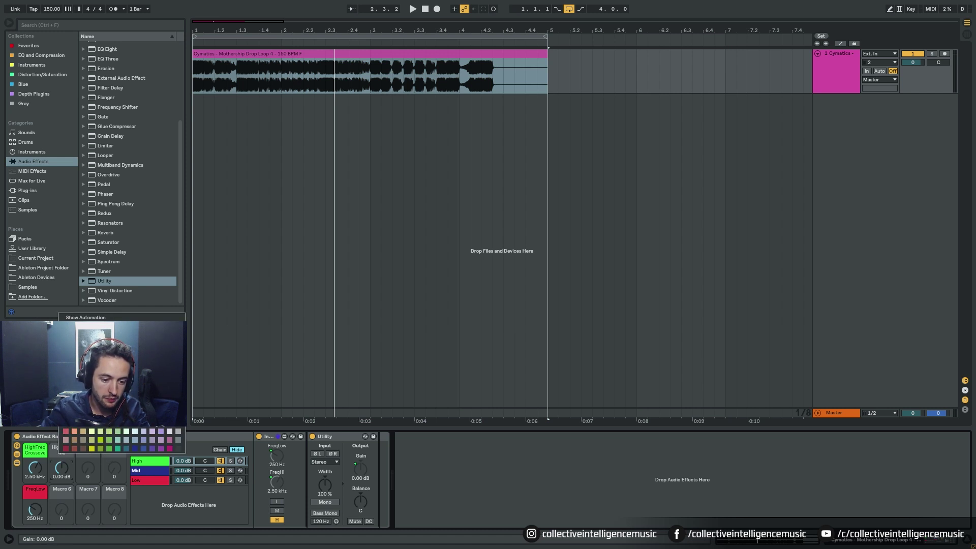
click(98, 436)
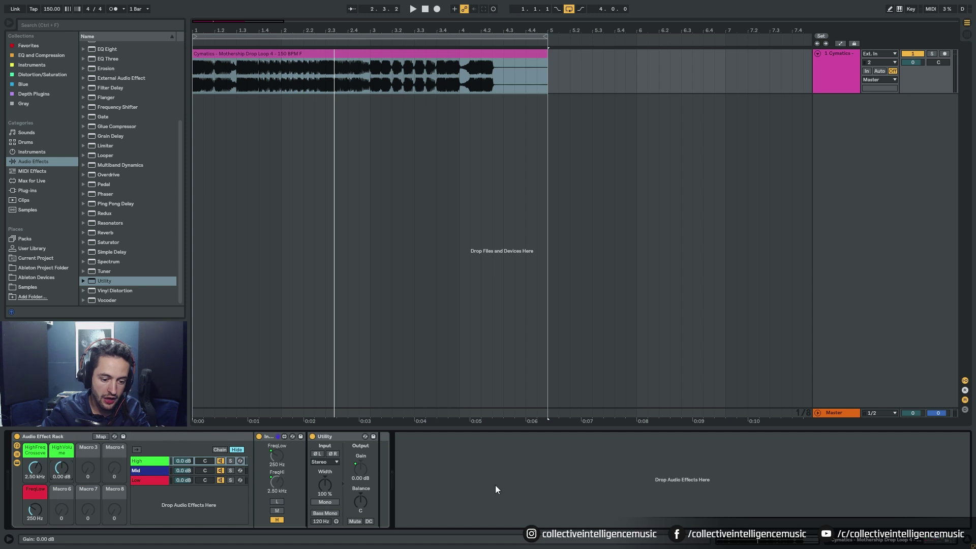
Add a Utility to the Mid chain and map its Gain to Macro 3.
click(150, 470)
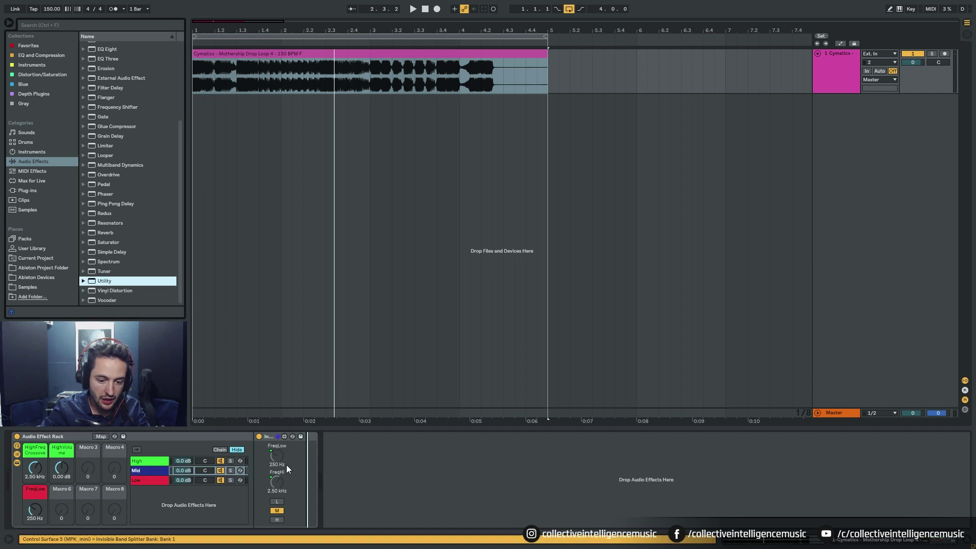
key(Return)
right_click(362, 467)
click(407, 423)
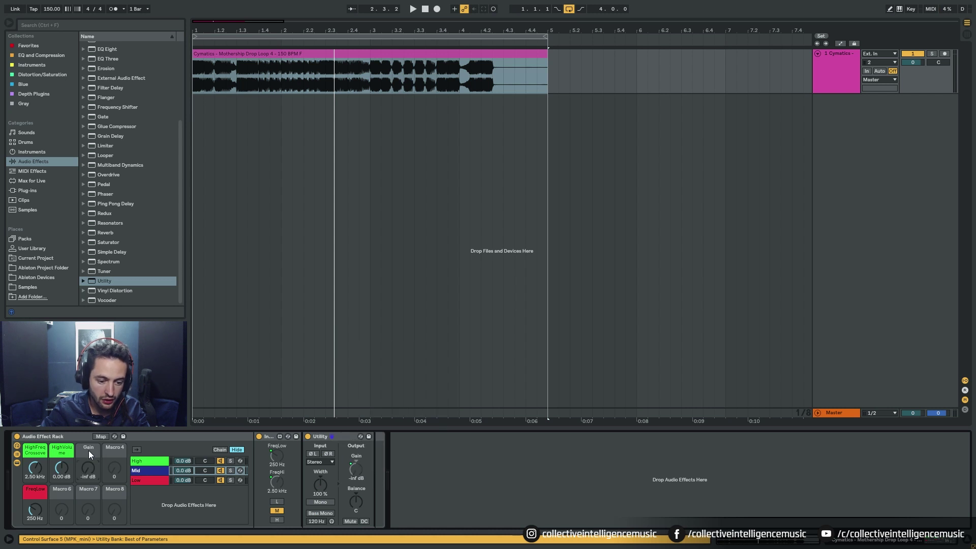
Rename the Mid chain's Gain macro MidVolume, color it dark blue and return it to 0.00 dB.
click(89, 450)
key(ctrl+r)
text(MidVol)
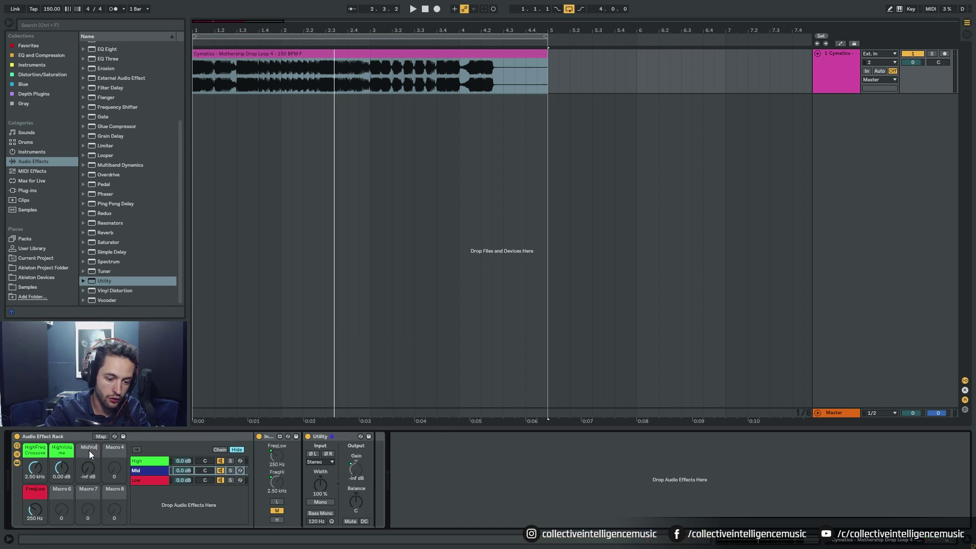
text(ume)
key(Return)
right_click(93, 450)
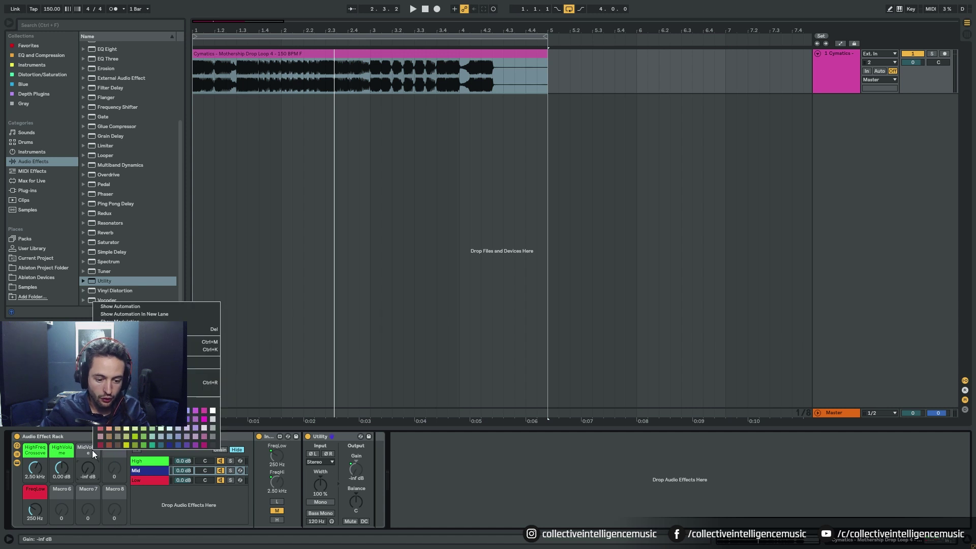
click(168, 441)
right_click(95, 471)
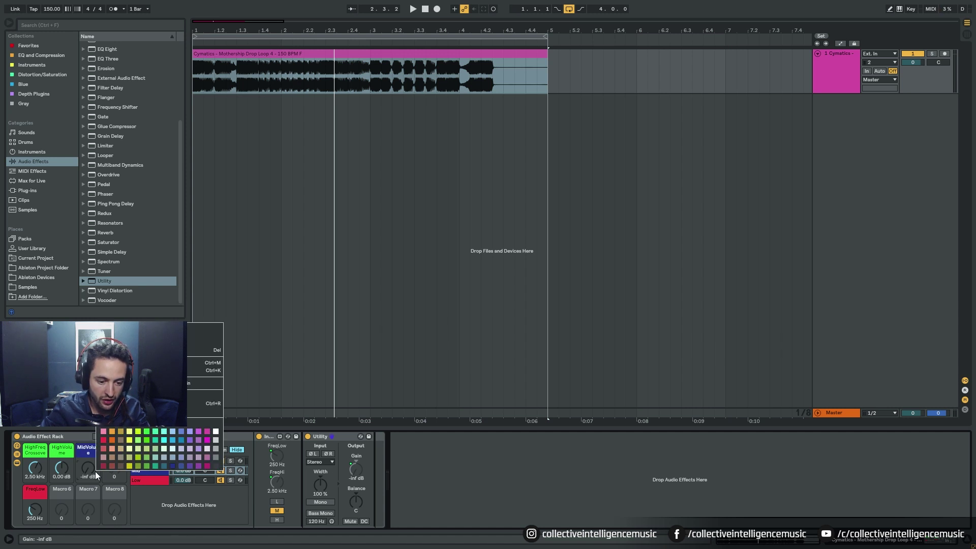
click(168, 350)
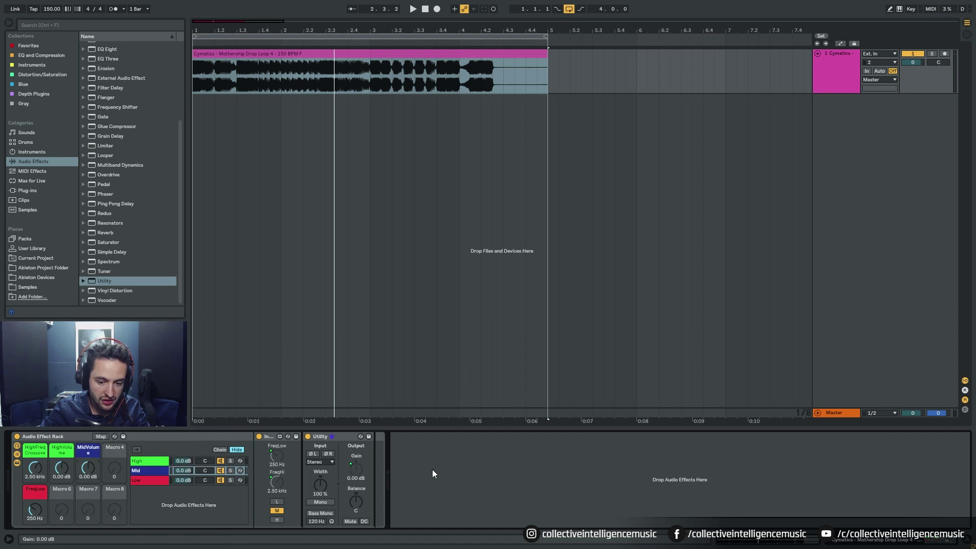
Add a Utility to the Low chain and map its Gain to Macro 4.
click(148, 480)
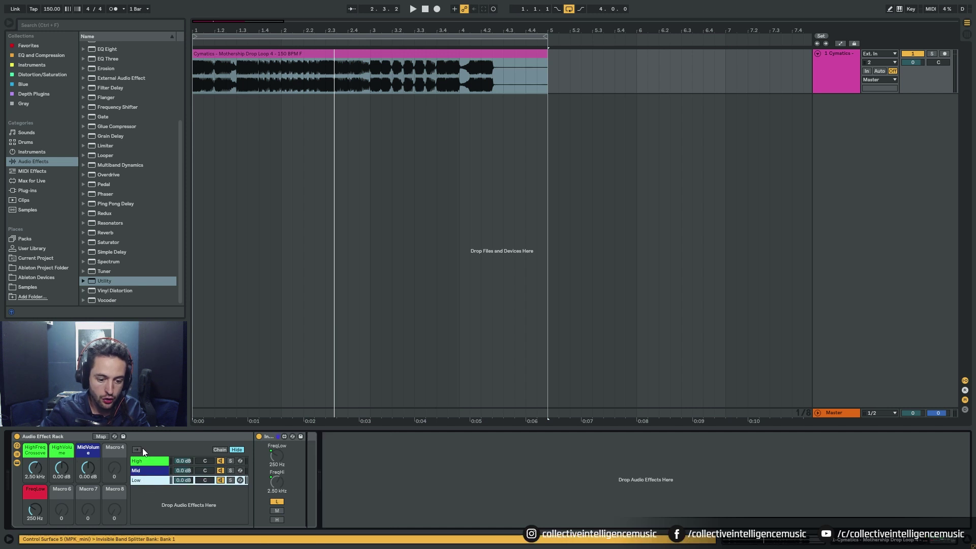
drag(104, 281, 305, 493)
right_click(356, 471)
click(396, 435)
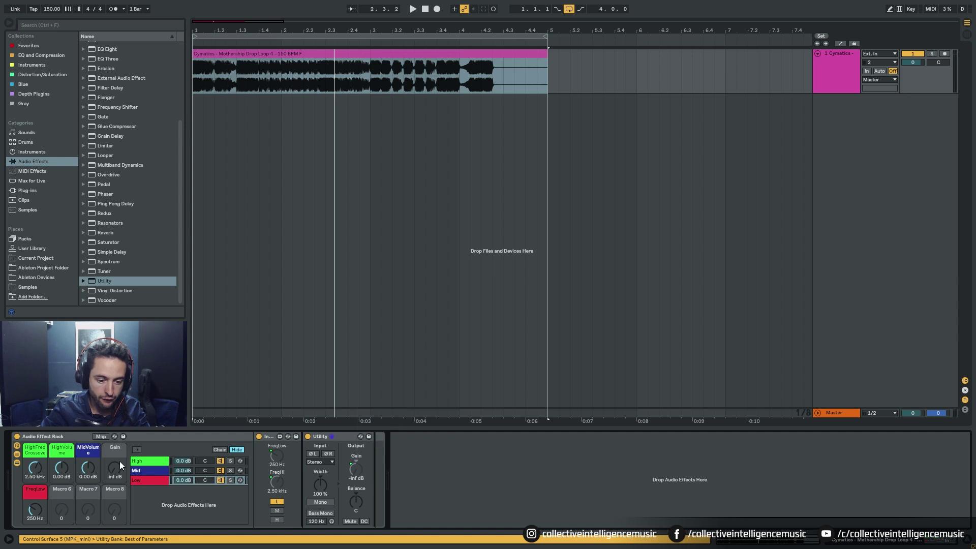
Rename the Low chain's Gain macro LowVolume and return it to 0.00 dB.
click(115, 447)
key(ctrl+r)
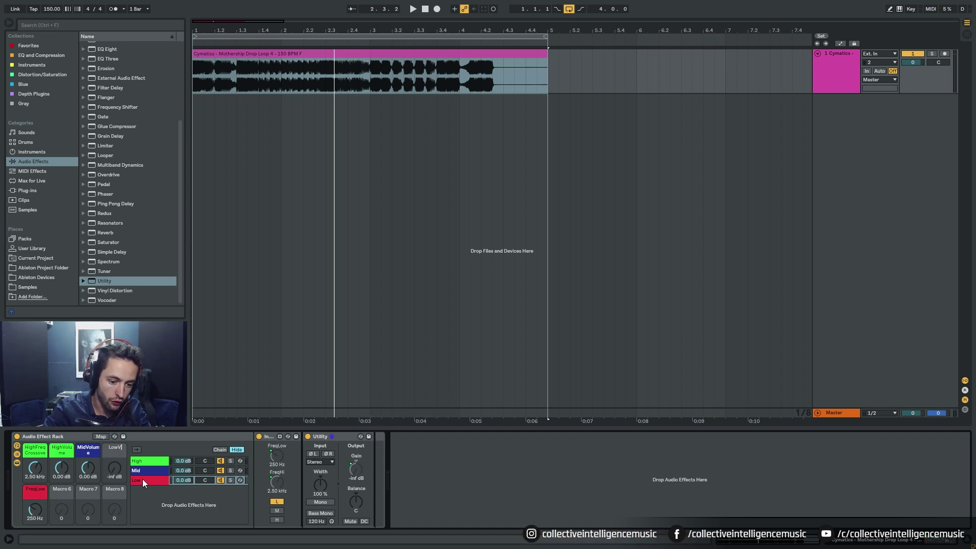
text(LowVolume)
key(Return)
right_click(114, 469)
click(152, 348)
click(459, 475)
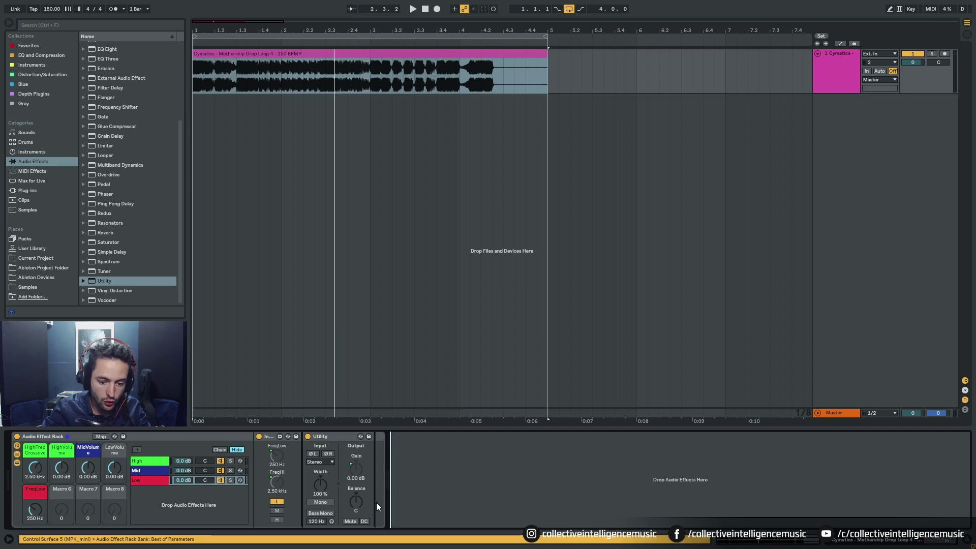
Map the Low chain's Utility Balance to Macro 8, renaming that macro LowPan and resetting it to center.
right_click(361, 501)
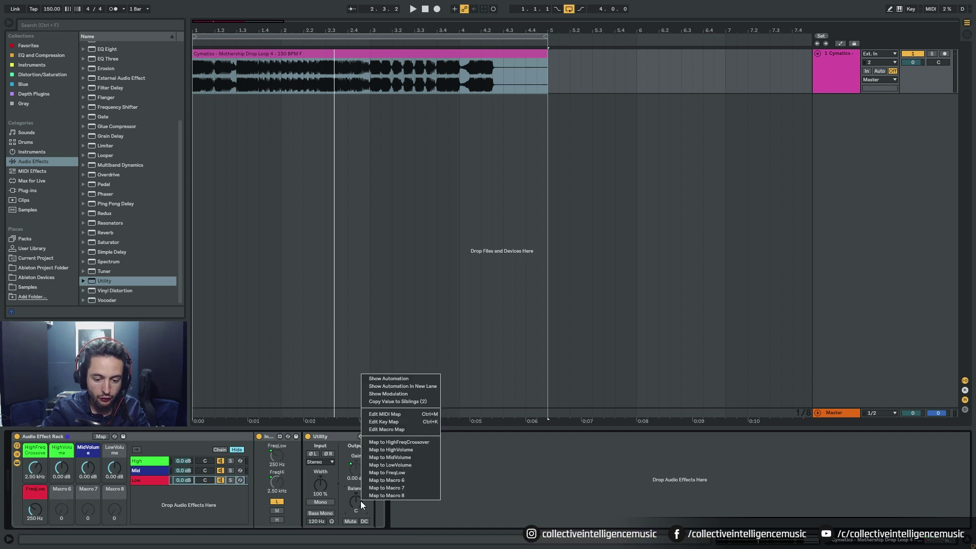
click(378, 496)
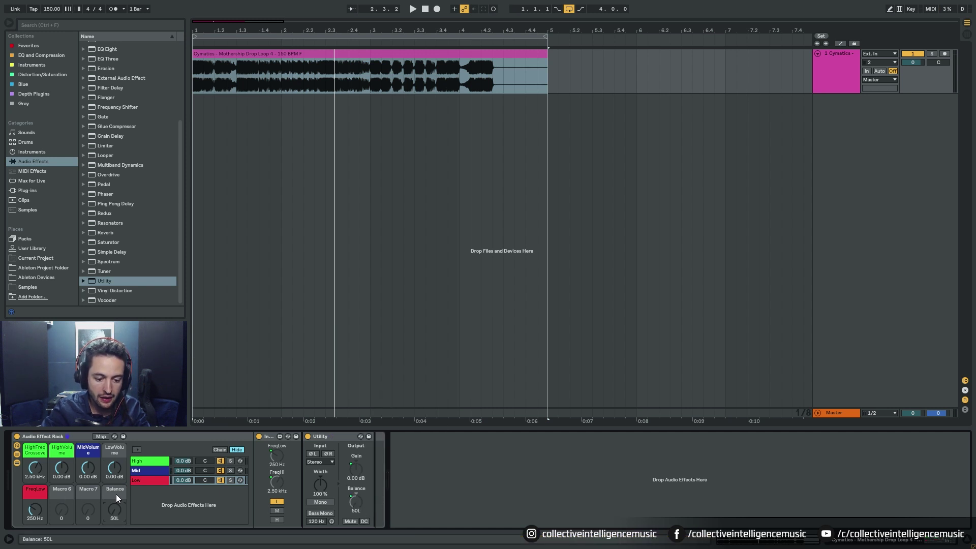
key(ctrl+r)
text(LowPan)
key(Return)
right_click(112, 514)
click(133, 392)
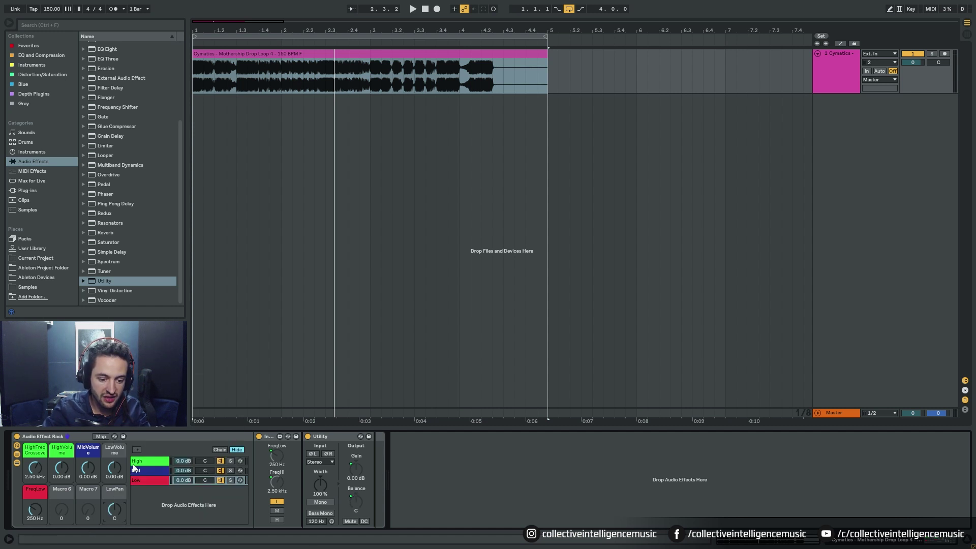
Map the Mid chain's Utility Balance to Macro 7 and rename that macro MidPan.
click(145, 475)
right_click(359, 500)
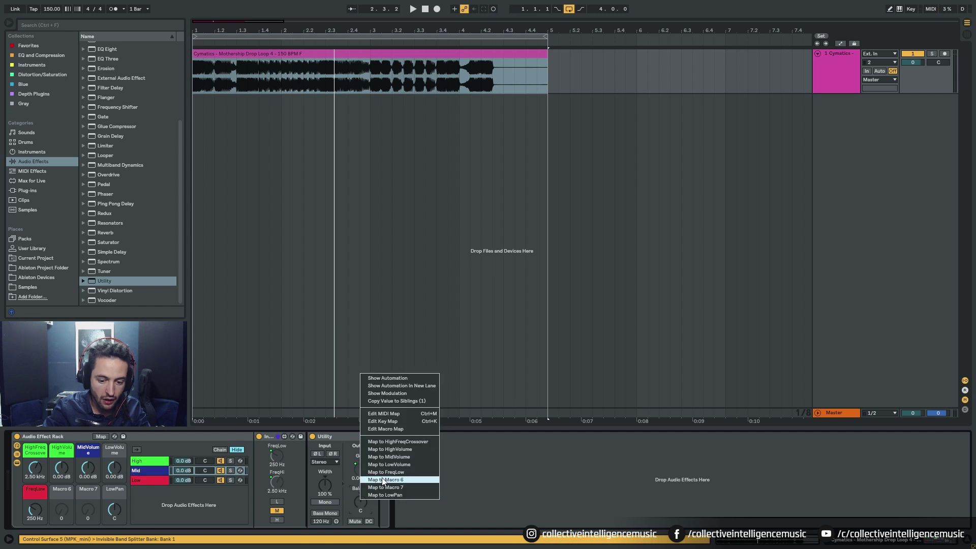
click(391, 489)
text(MidPan)
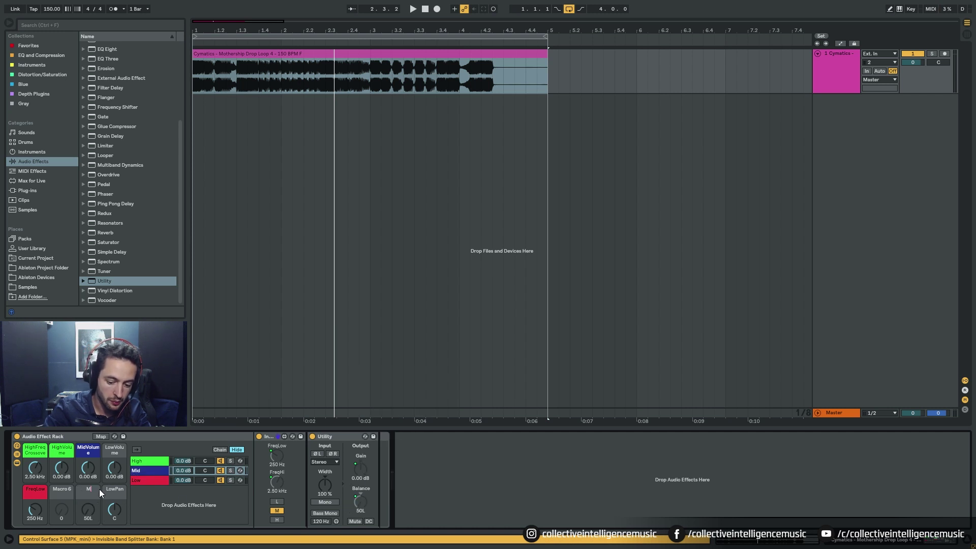
key(Return)
Color the LowVolume and LowPan macros red.
right_click(108, 488)
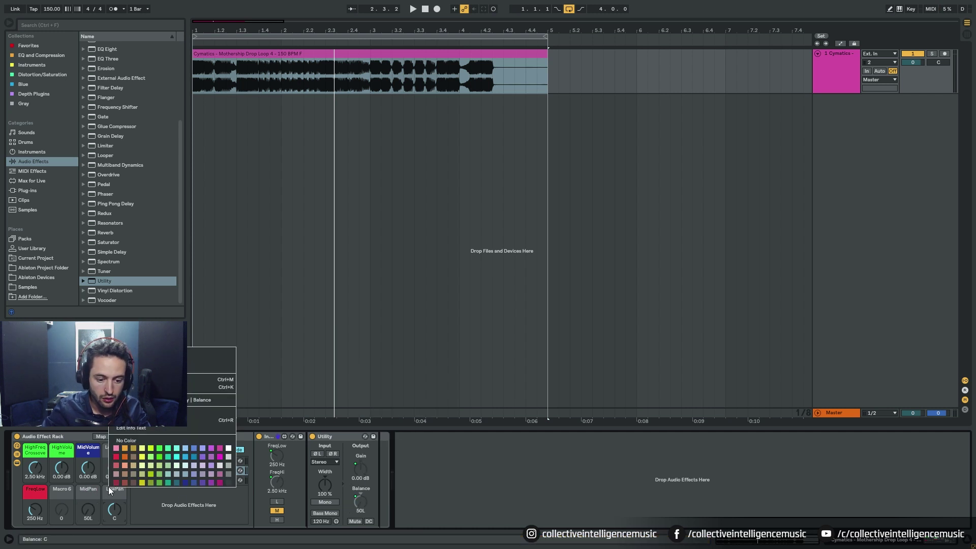
right_click(106, 449)
click(113, 428)
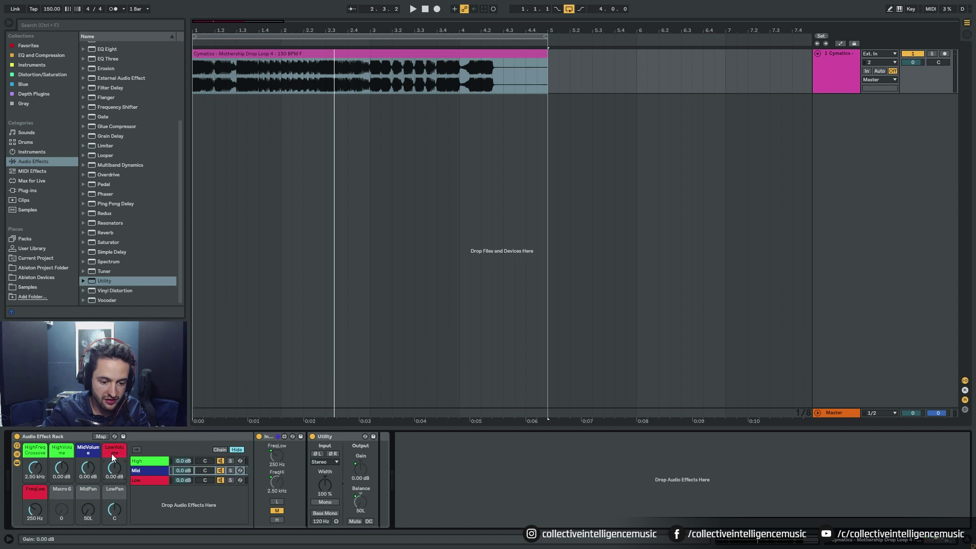
right_click(113, 490)
click(122, 460)
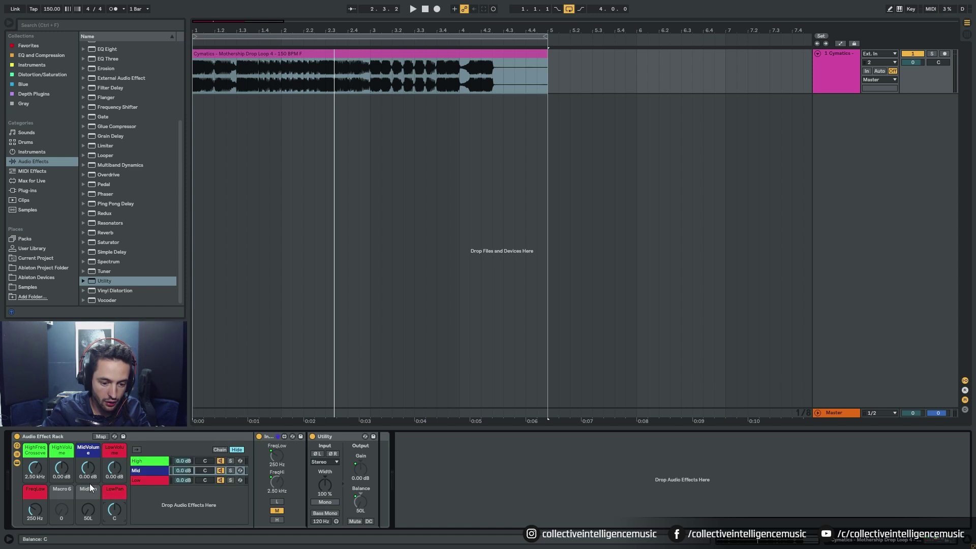
Color the MidPan macro dark blue and Macro 6 green, and return MidPan to center.
right_click(84, 489)
click(160, 483)
right_click(66, 491)
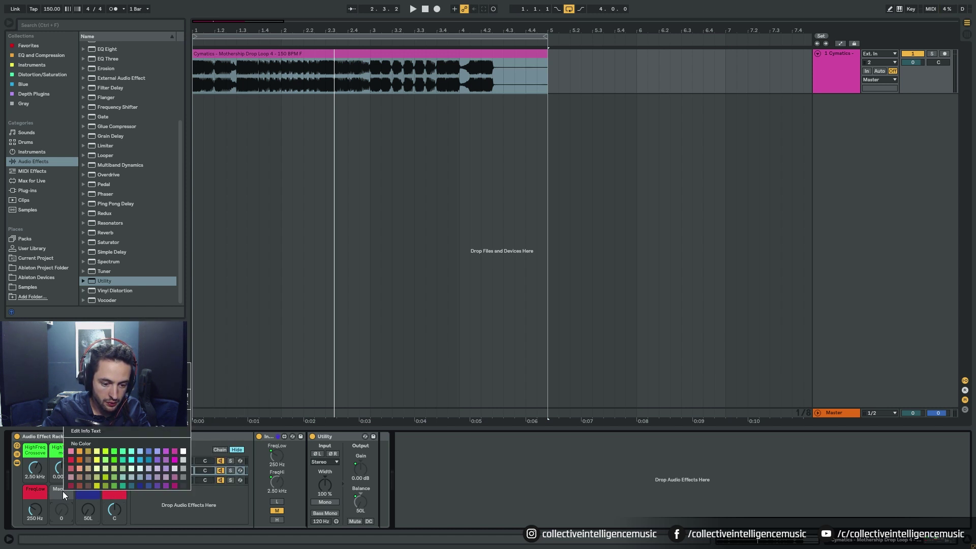
click(116, 451)
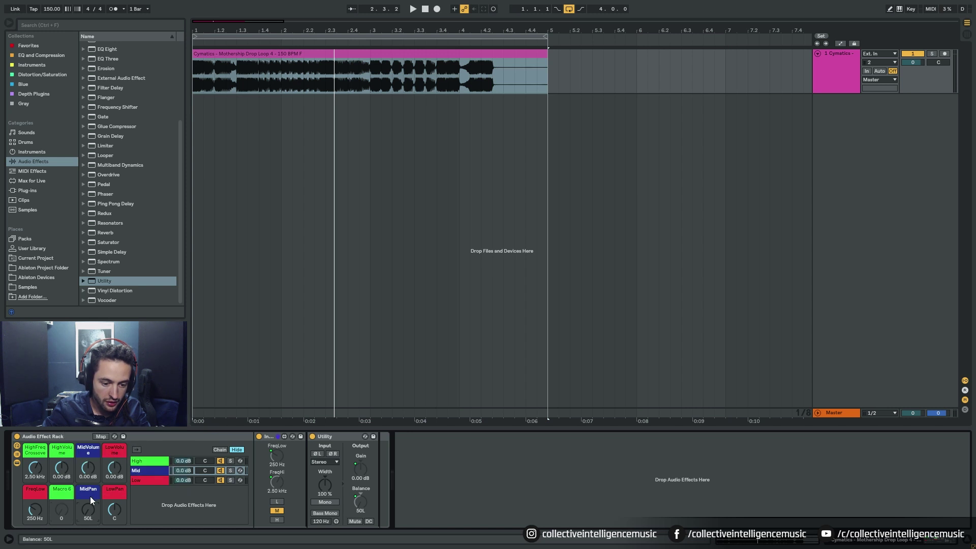
right_click(86, 511)
key(Escape)
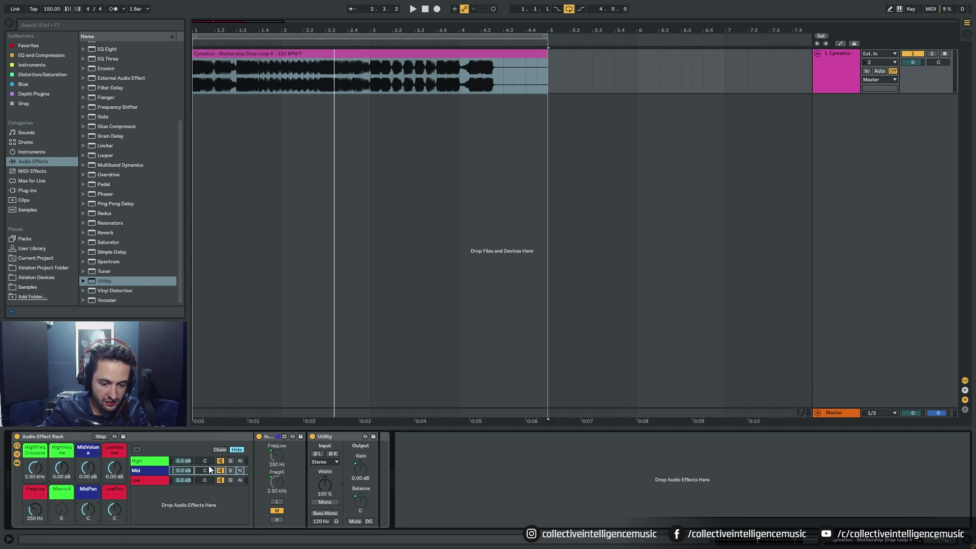
Map the High chain's Utility Balance to Macro 6, renaming that macro HighPan and resetting it to center.
right_click(358, 500)
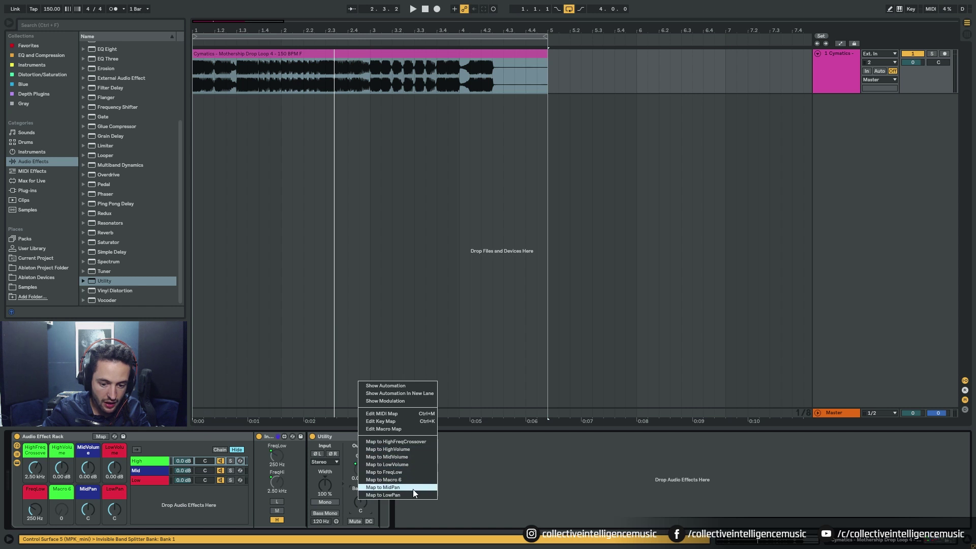
click(398, 480)
click(60, 492)
key(ctrl+r)
text(HighPan)
key(Return)
right_click(63, 508)
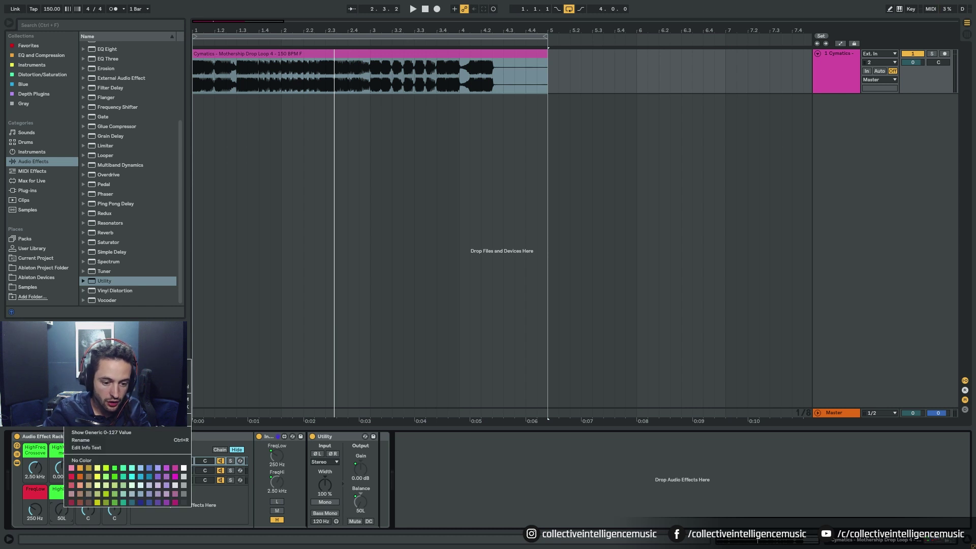
click(415, 451)
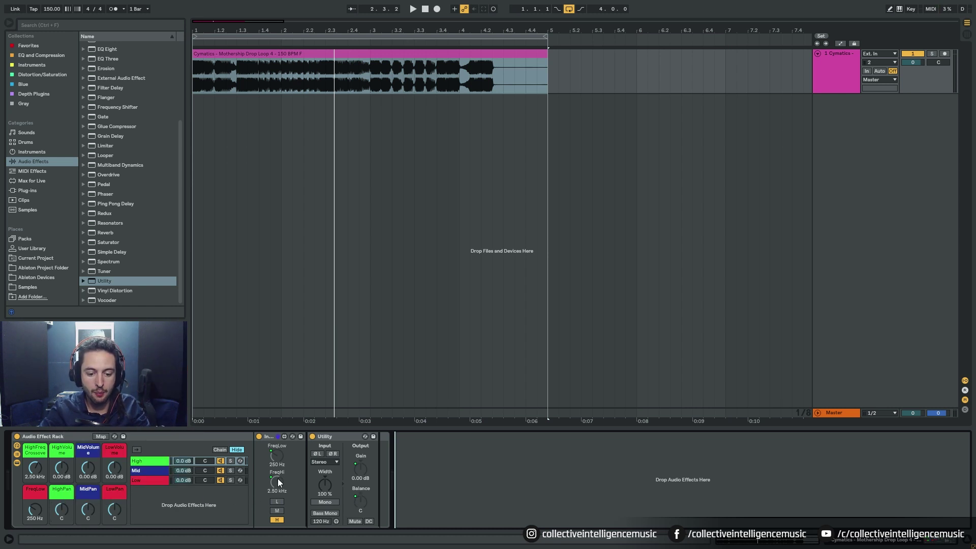
Try the LowVolume macro at its maximum of 35.0 dB and return it to 0.00 dB.
click(366, 494)
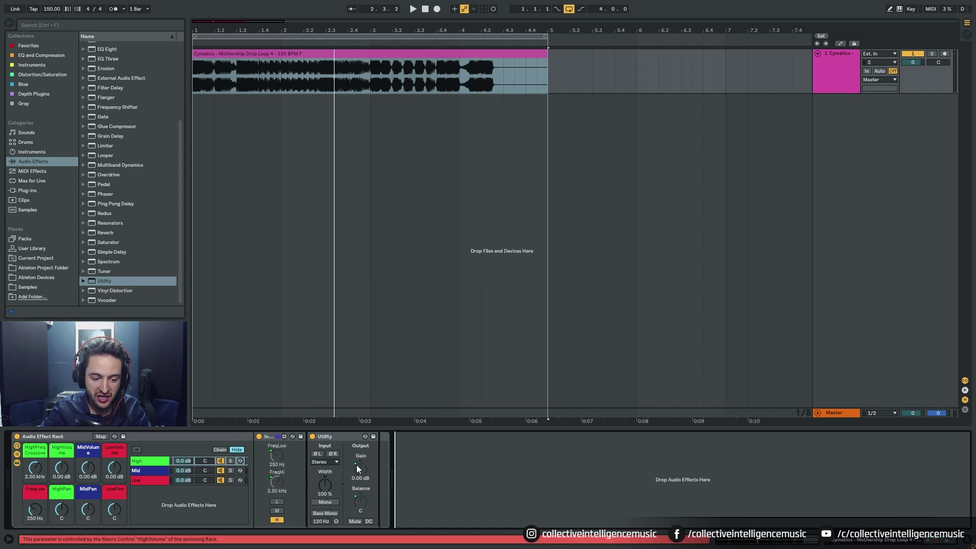
drag(116, 469, 116, 422)
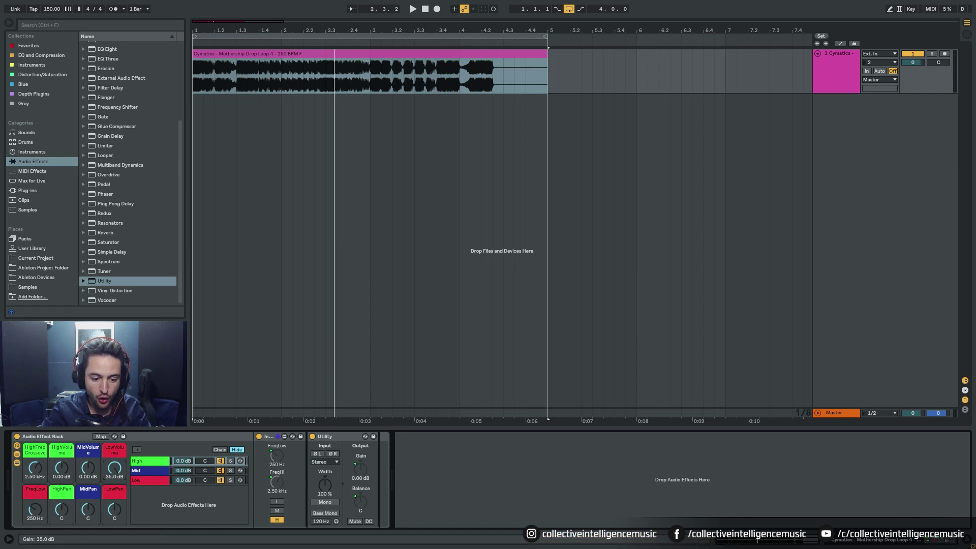
right_click(118, 471)
click(189, 346)
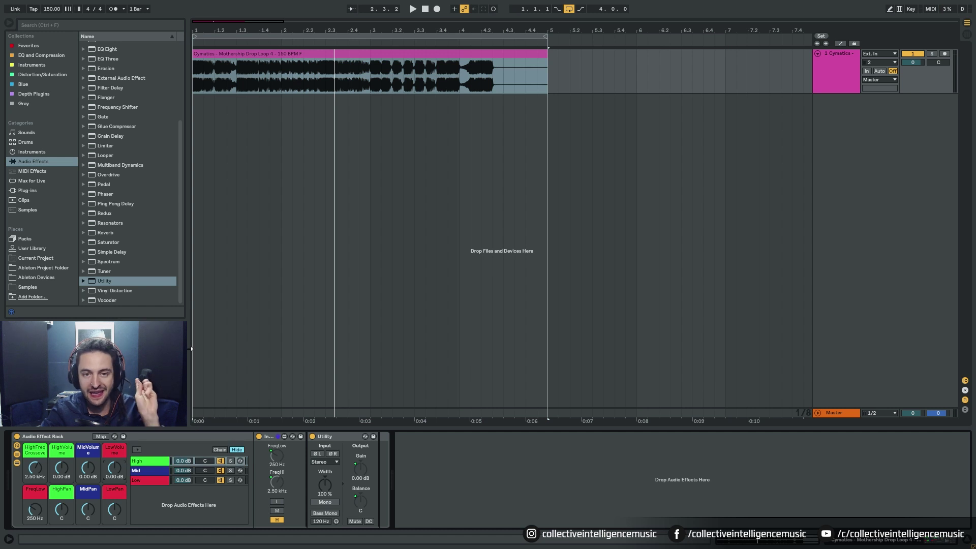
Open the macro mappings for editing and set the HighVolume Gain mapping's maximum to 6.00 dB.
click(353, 478)
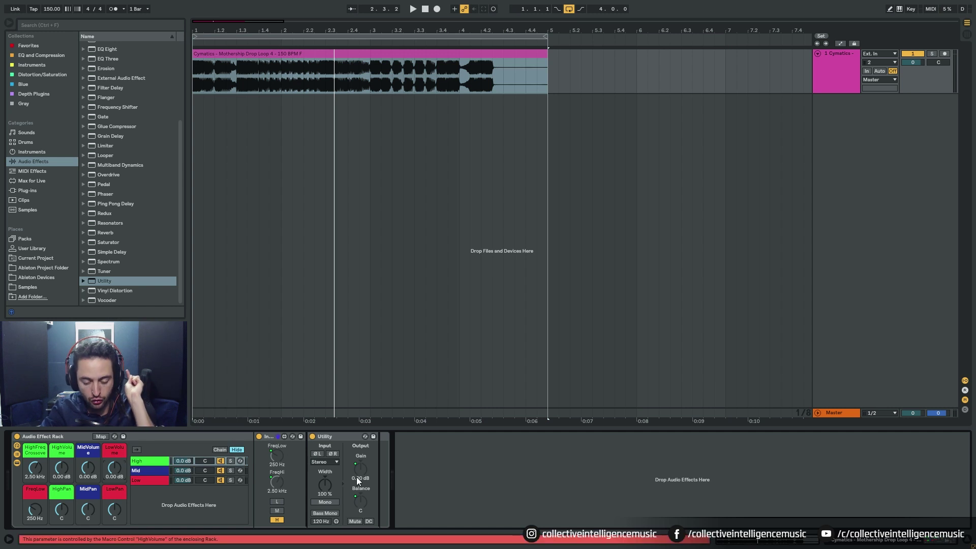
right_click(358, 474)
click(393, 400)
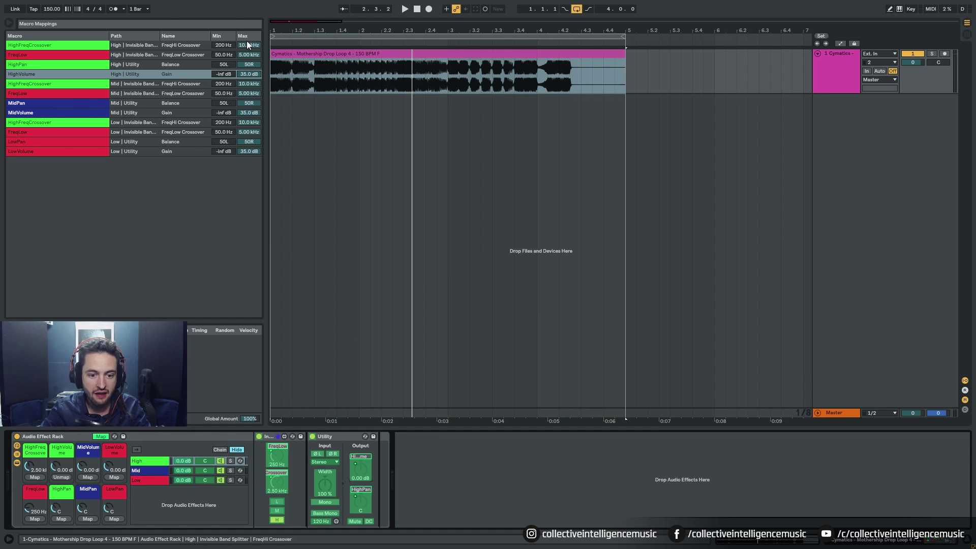
click(251, 73)
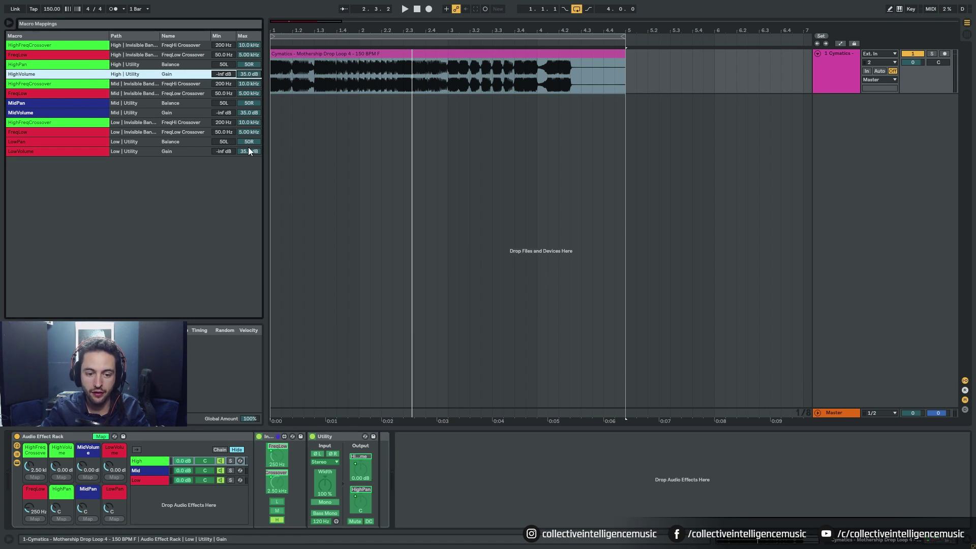
text(6)
key(Return)
Set the maximum of the MidVolume and LowVolume Gain mappings to 6.00 dB and leave macro mapping mode.
click(254, 113)
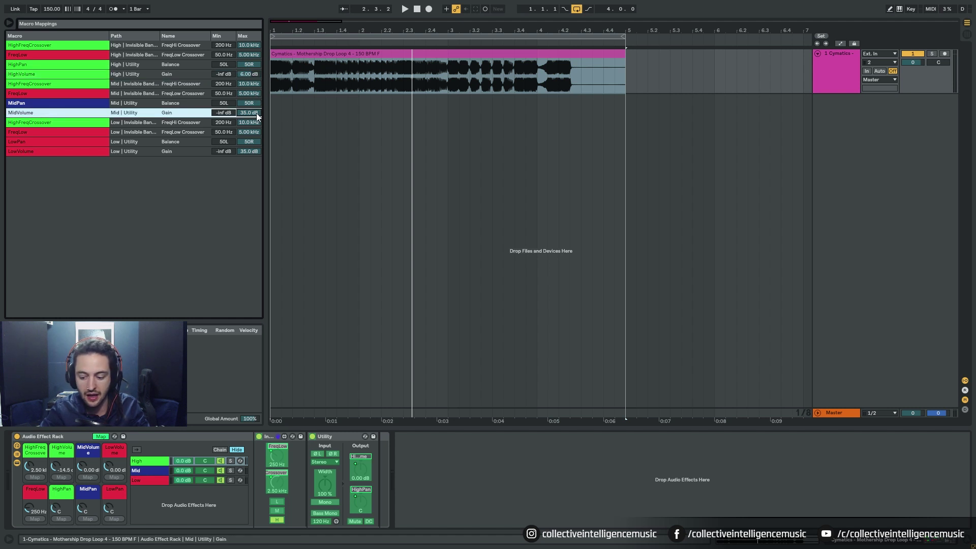
text(6)
key(Return)
click(251, 154)
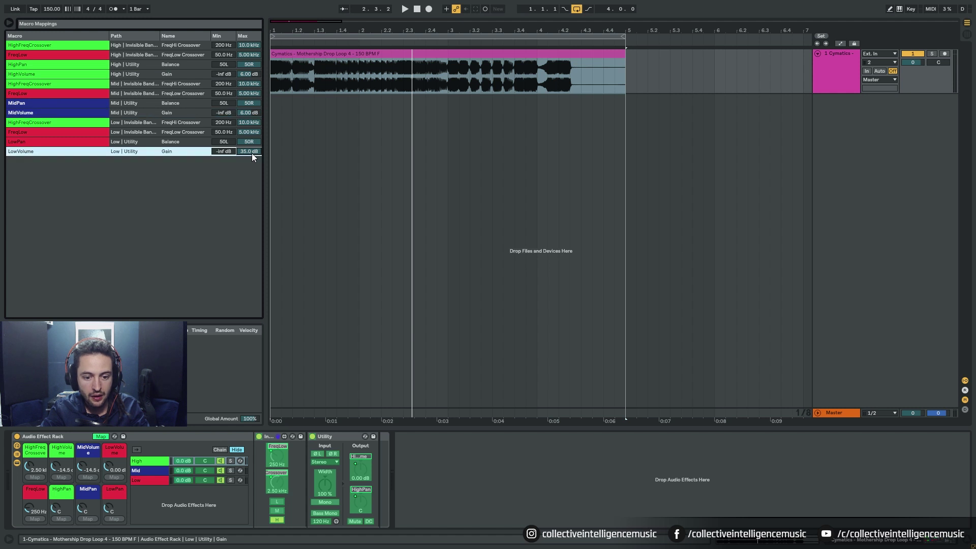
text(6)
key(Return)
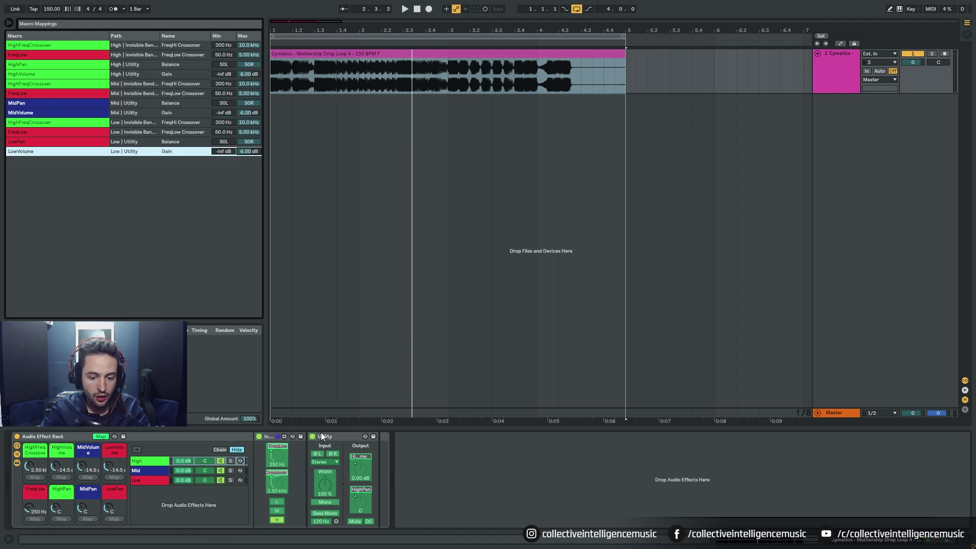
right_click(360, 472)
click(384, 399)
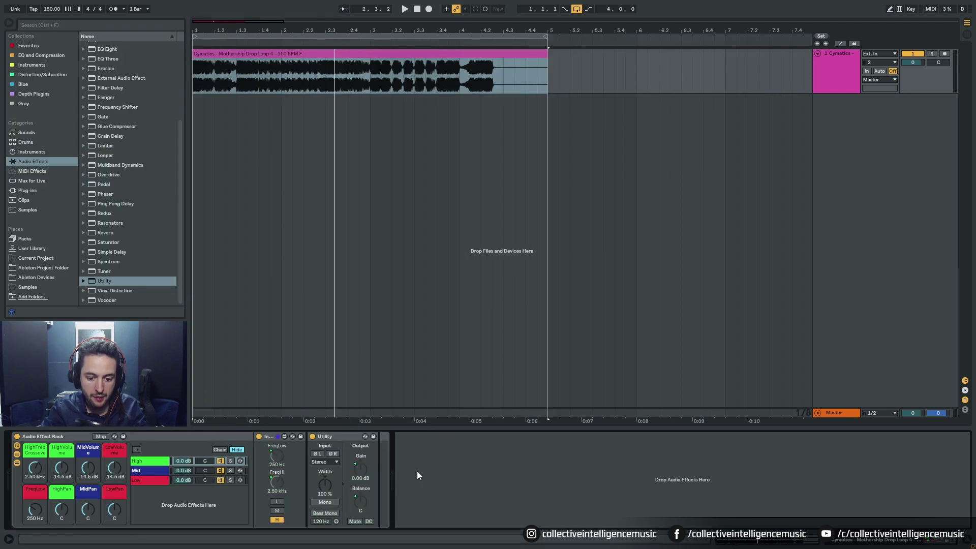
Return the LowVolume, MidVolume and HighVolume macros to 0.00 dB.
right_click(113, 471)
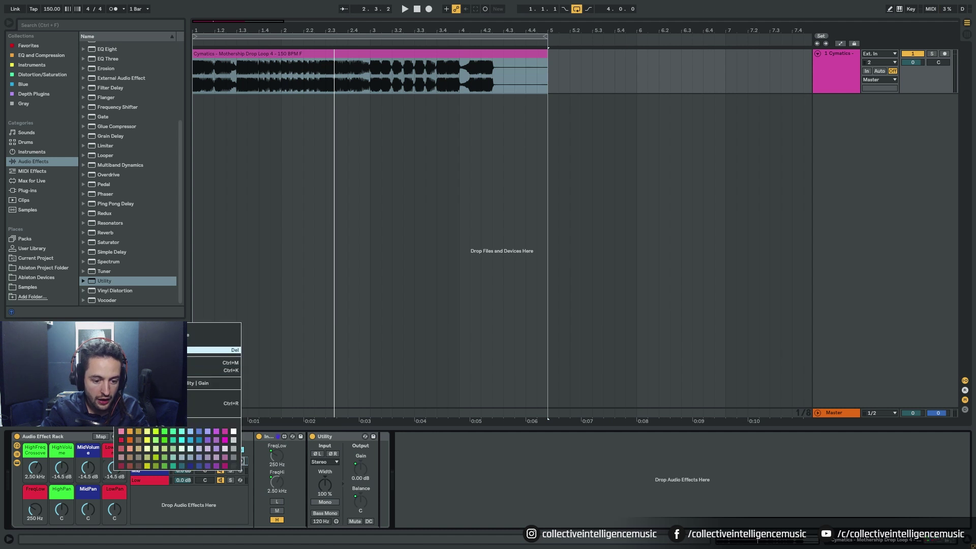
click(133, 350)
right_click(89, 463)
click(110, 341)
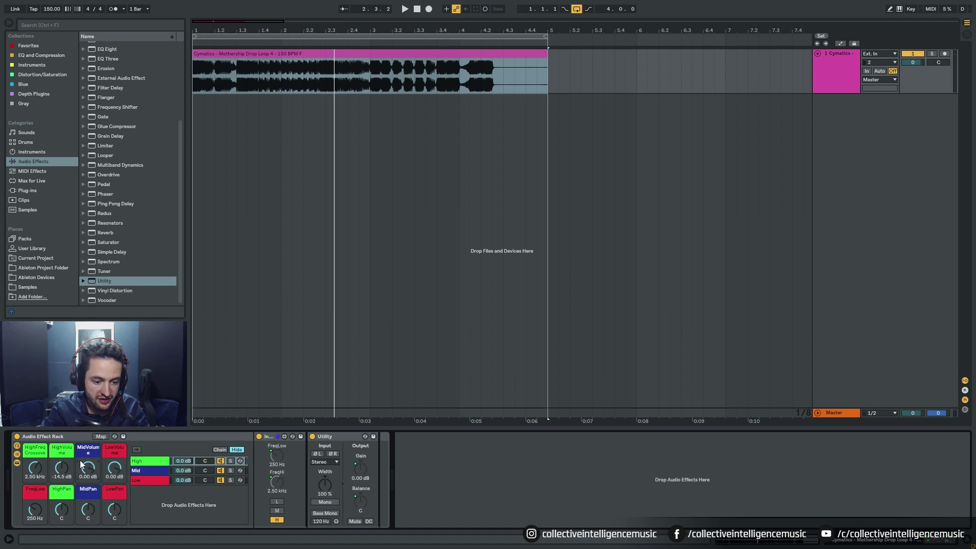
right_click(62, 465)
click(83, 345)
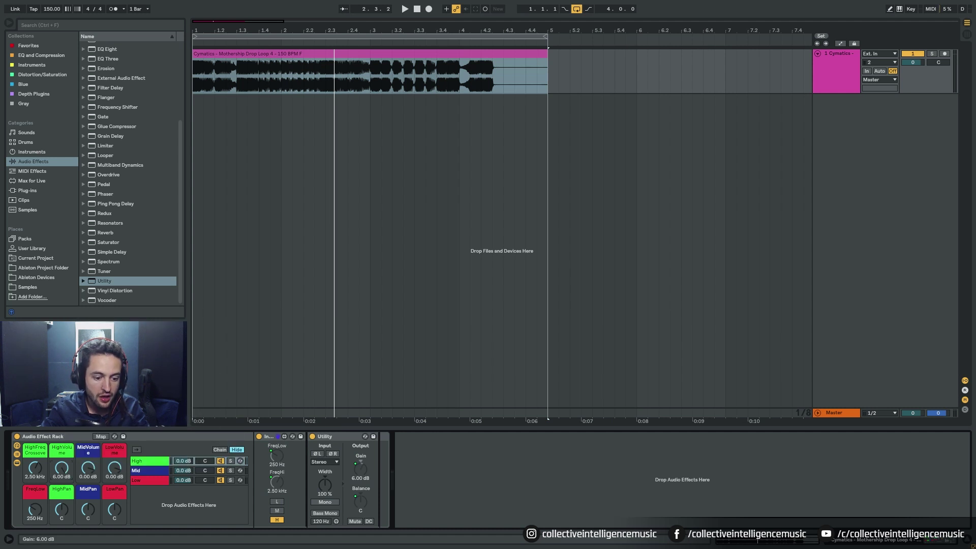
right_click(62, 473)
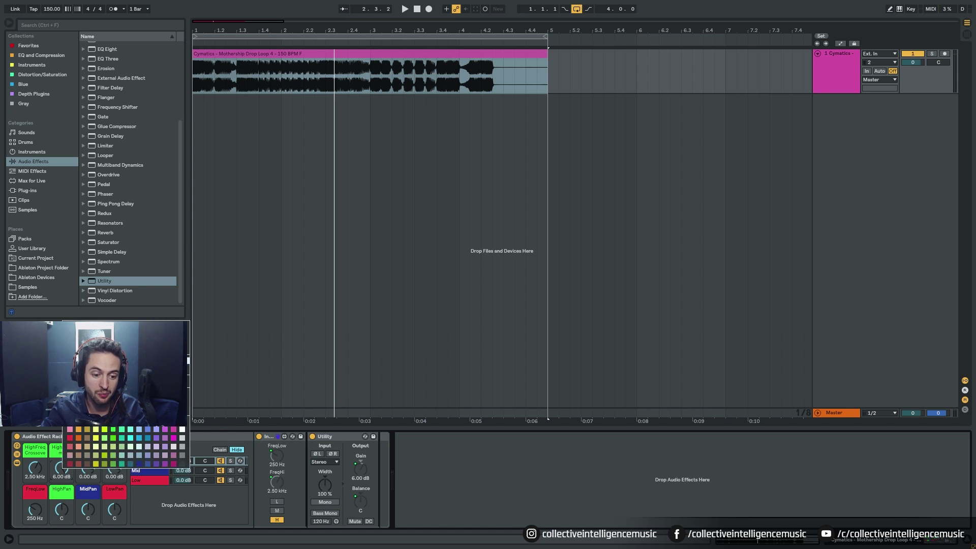
click(153, 349)
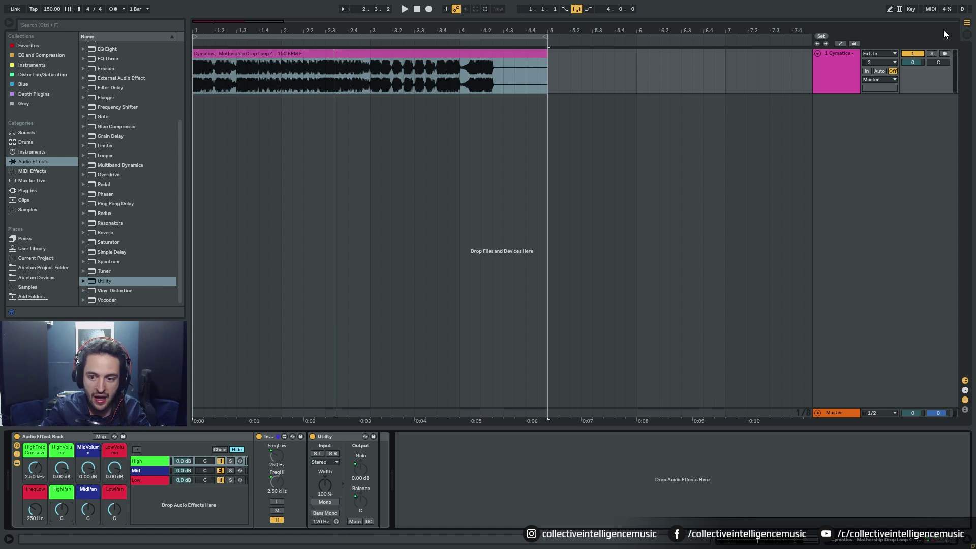
Show HighPan automation in its own lane and draw a zigzag between full left and full right across the audible part of the clip.
click(840, 43)
click(855, 88)
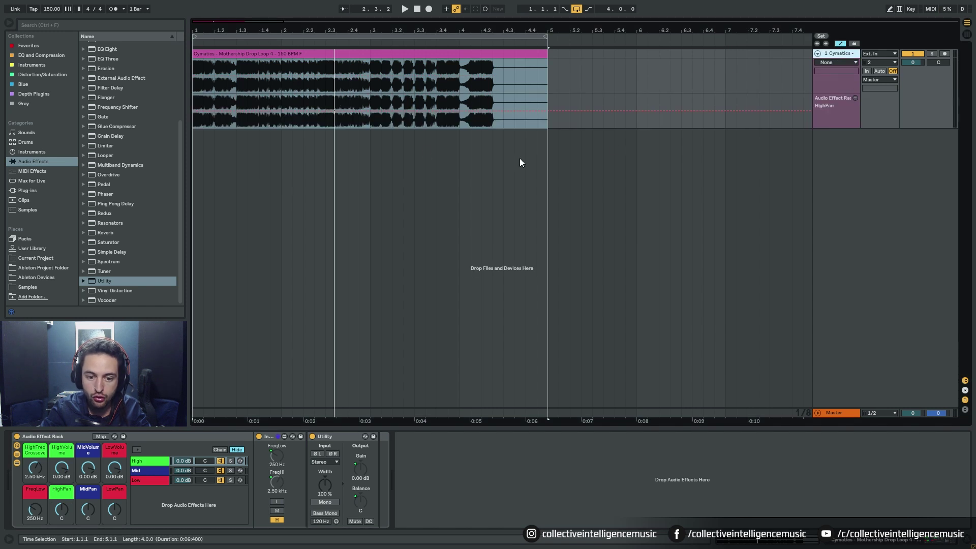
click(193, 111)
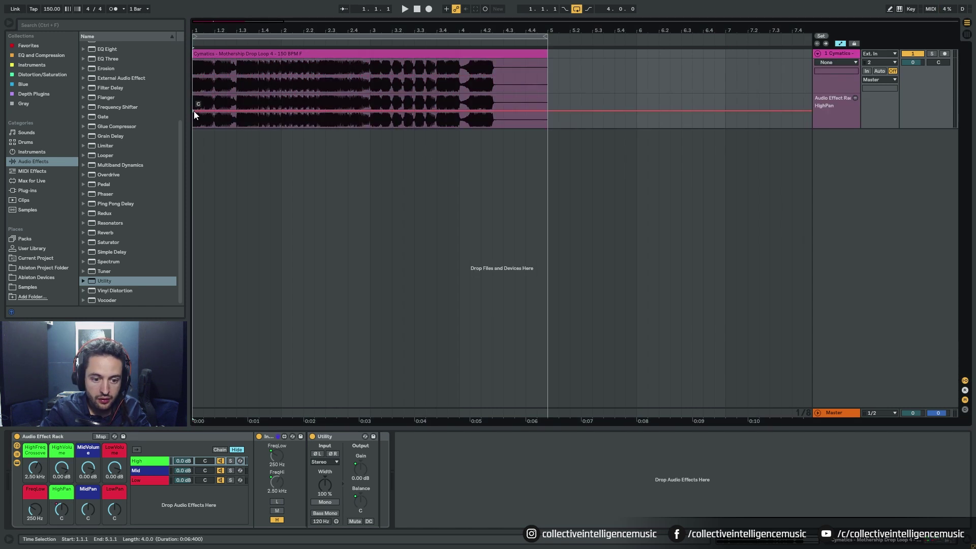
mouse_move(205, 110)
mouse_down()
mouse_move(219, 128)
mouse_move(235, 127)
mouse_move(236, 100)
mouse_move(260, 95)
mouse_move(283, 128)
mouse_move(294, 126)
mouse_move(303, 95)
mouse_move(325, 97)
mouse_move(326, 128)
mouse_move(346, 125)
mouse_move(325, 94)
mouse_move(343, 96)
mouse_move(359, 127)
mouse_move(390, 126)
mouse_move(390, 94)
mouse_move(427, 100)
mouse_move(391, 99)
mouse_move(392, 127)
mouse_move(429, 127)
mouse_move(429, 95)
mouse_move(487, 127)
mouse_move(488, 94)
mouse_up()
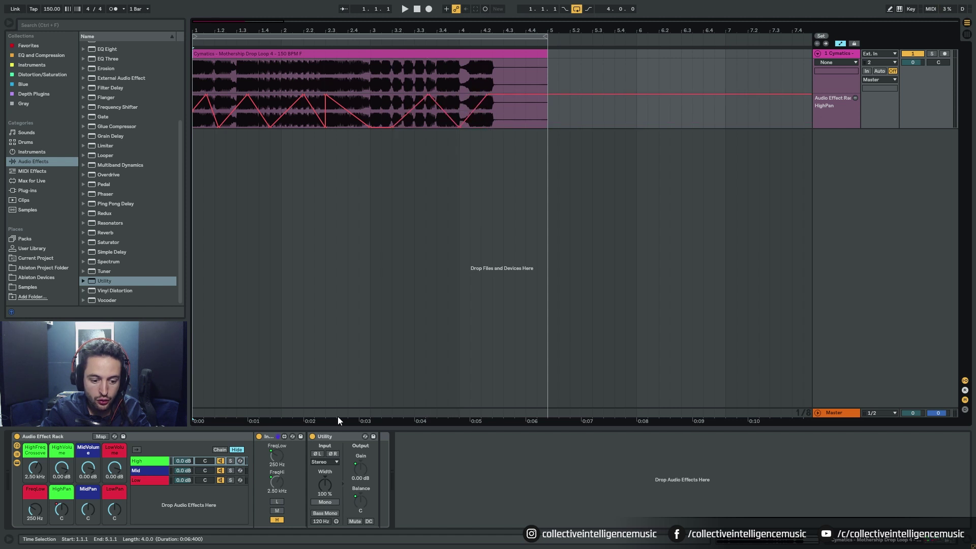
Add a MidPan automation lane and draw a differently timed zigzag between full left and full right over the clip.
click(90, 510)
click(854, 96)
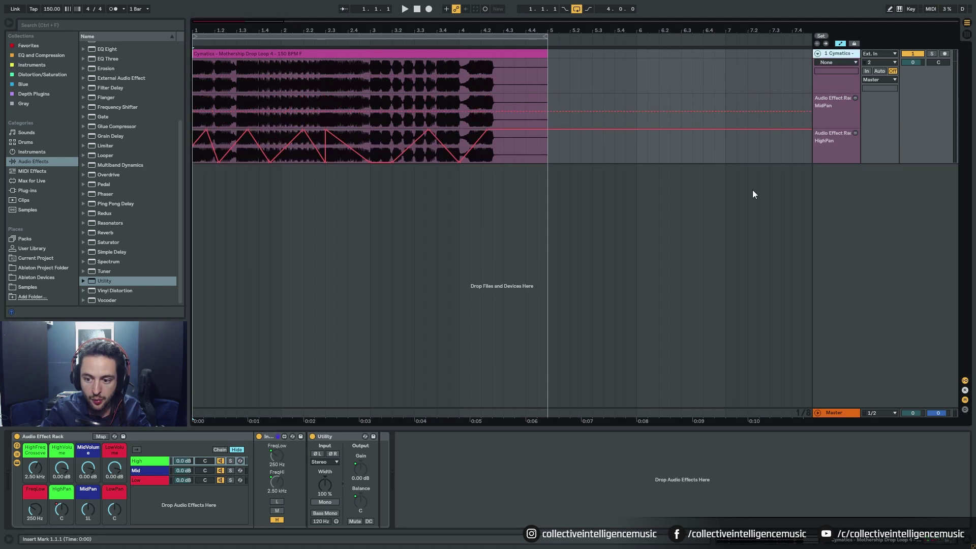
click(194, 111)
mouse_move(225, 111)
mouse_down()
mouse_move(258, 94)
mouse_move(259, 127)
mouse_move(286, 126)
mouse_move(292, 95)
mouse_move(312, 96)
mouse_move(314, 127)
mouse_move(343, 127)
mouse_move(342, 95)
mouse_move(397, 127)
mouse_move(425, 127)
mouse_move(437, 95)
mouse_move(468, 96)
mouse_move(480, 127)
mouse_up()
Play the clip from the start to hear the pan automation, and inspect the Mid and Low chains.
click(233, 53)
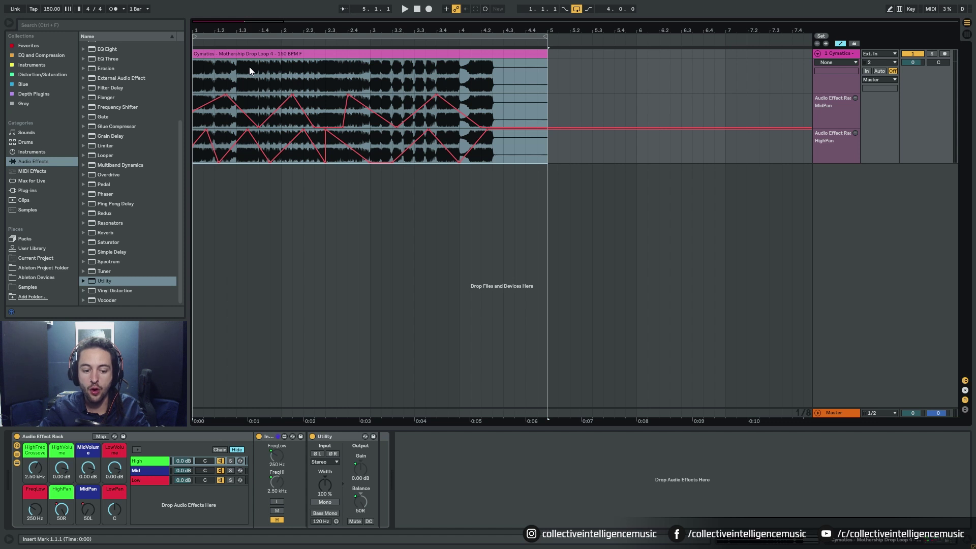
key(space)
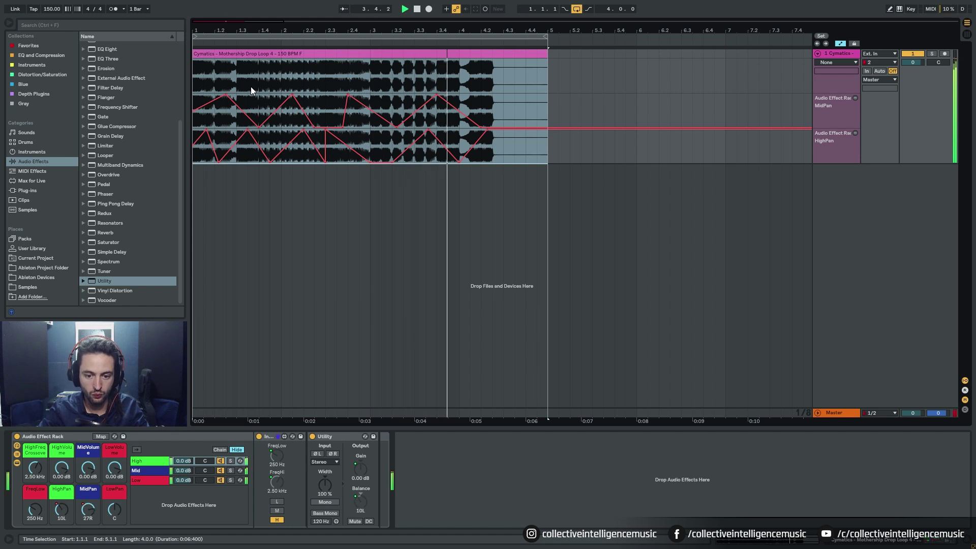
key(space)
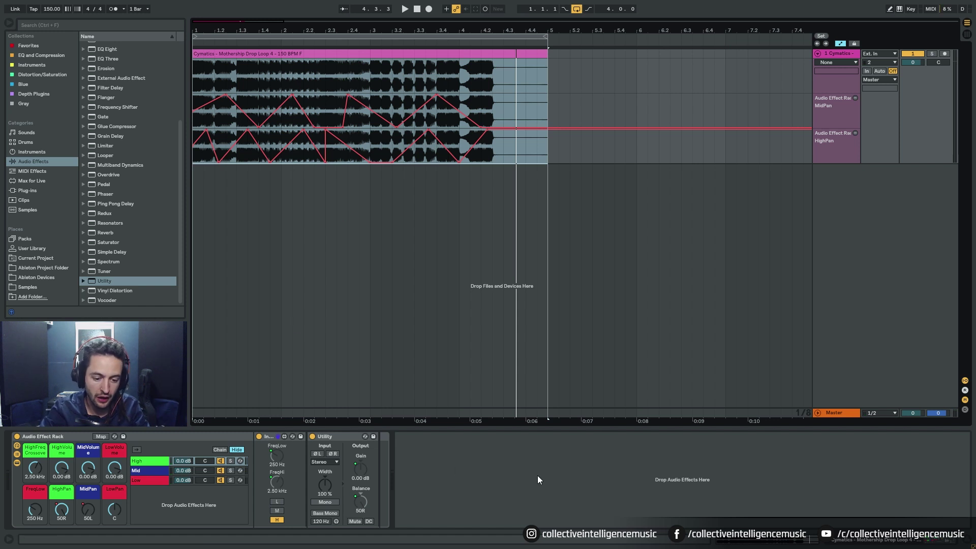
click(149, 470)
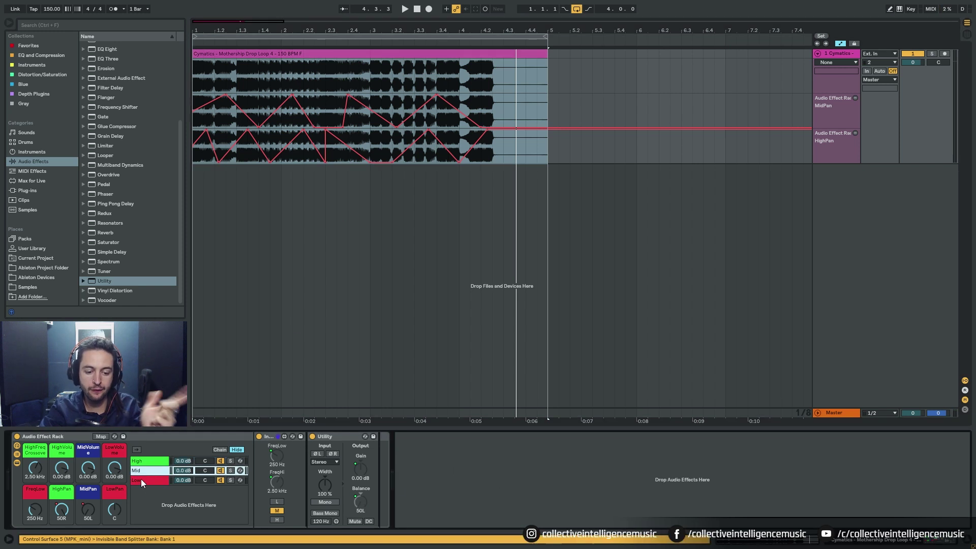
click(143, 481)
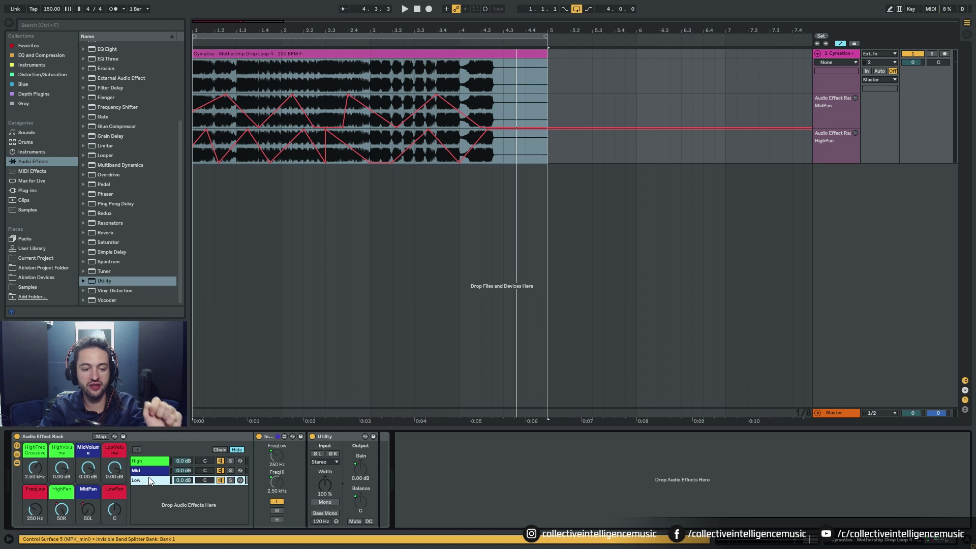
Add a Saturator after the Mid chain's Utility, set it to Hard Curve with Drive at -5.14 dB, and play the clip.
click(151, 470)
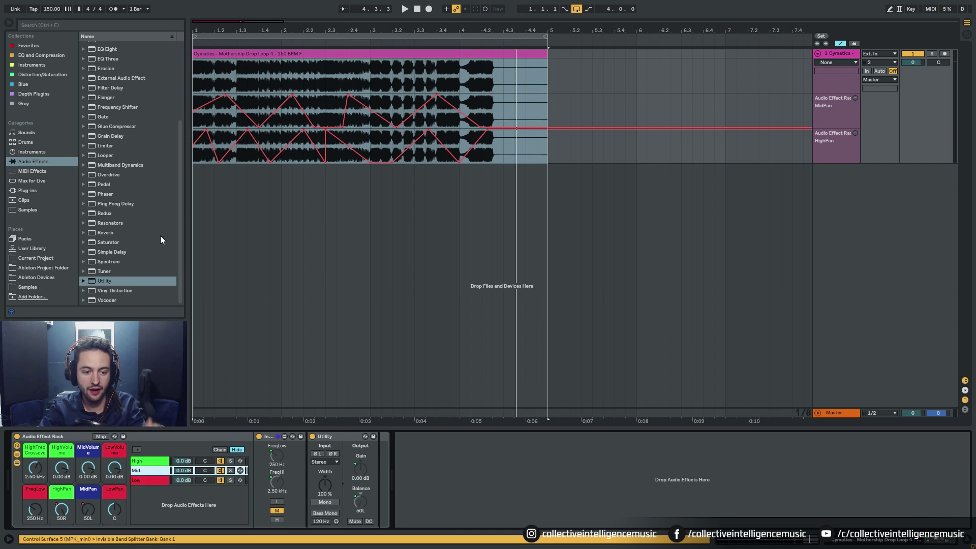
drag(109, 244, 420, 510)
click(420, 489)
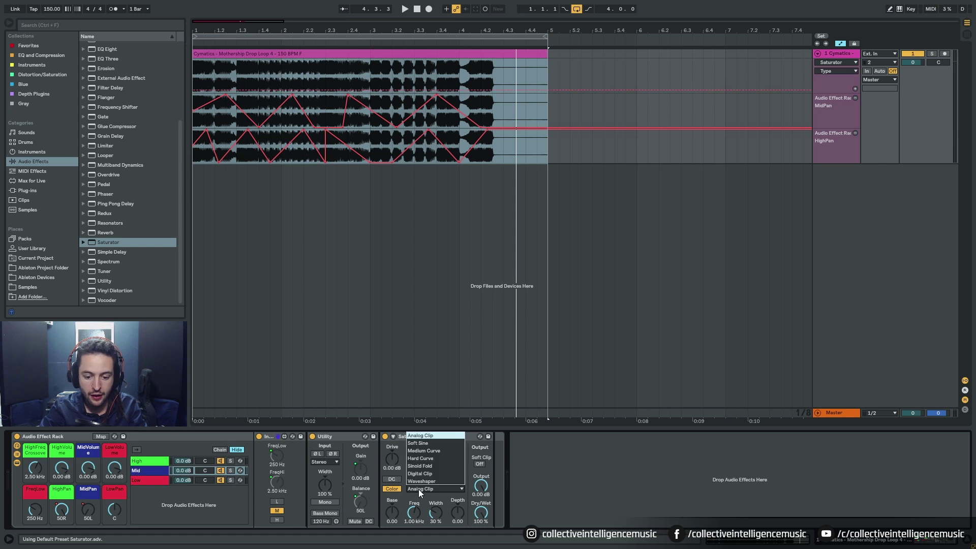
click(421, 458)
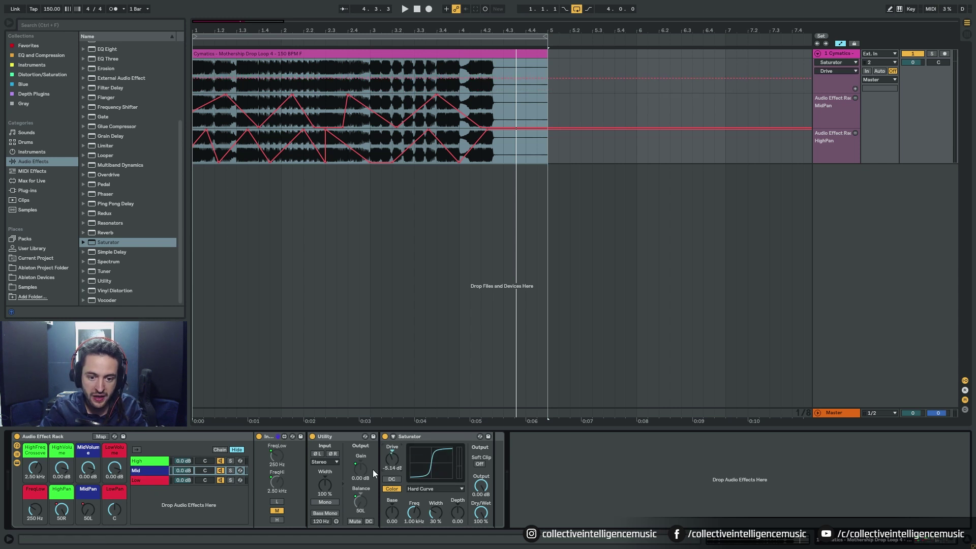
key(space)
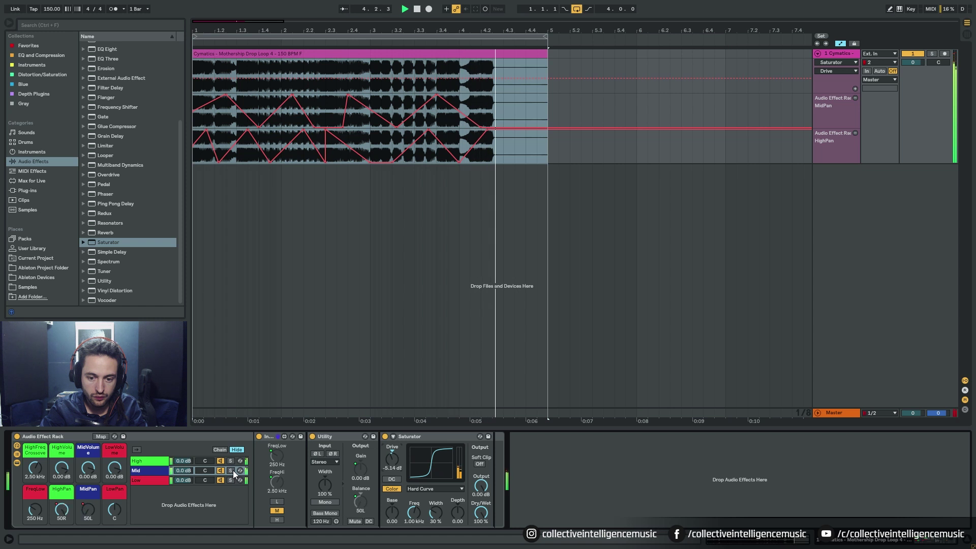
Add an Overdrive after the High chain's Utility, play the clip, and compare the sound with the effect switched off and on.
click(149, 461)
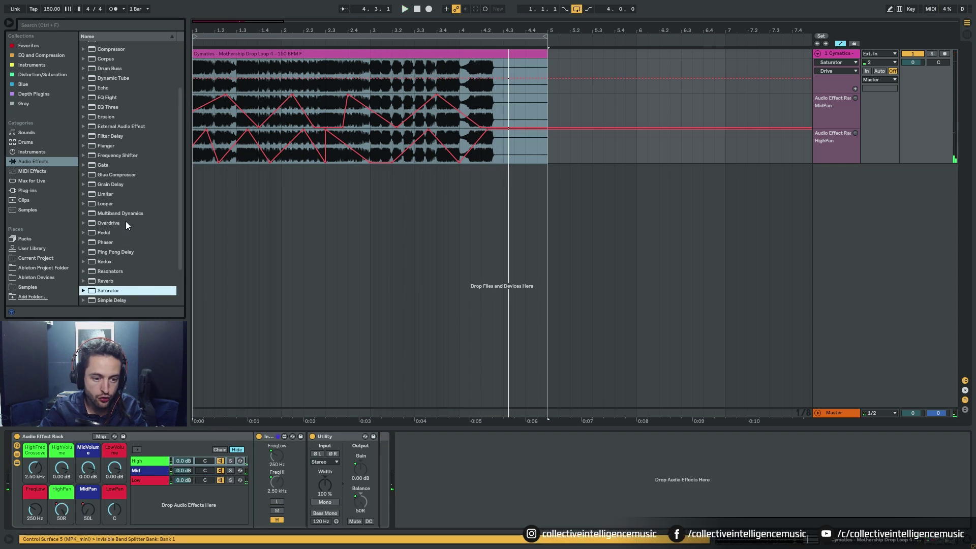
scroll(135, 214, down, 3)
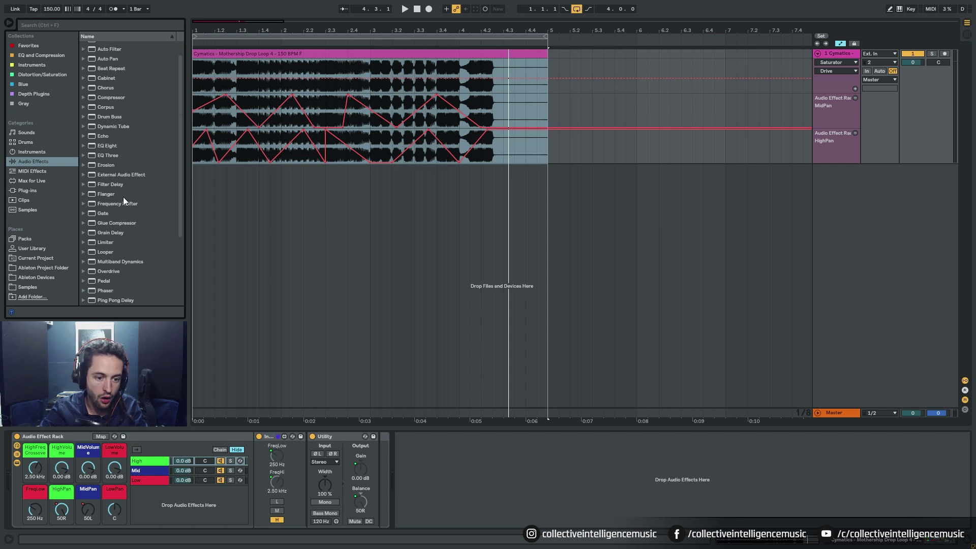
scroll(124, 183, up, 1)
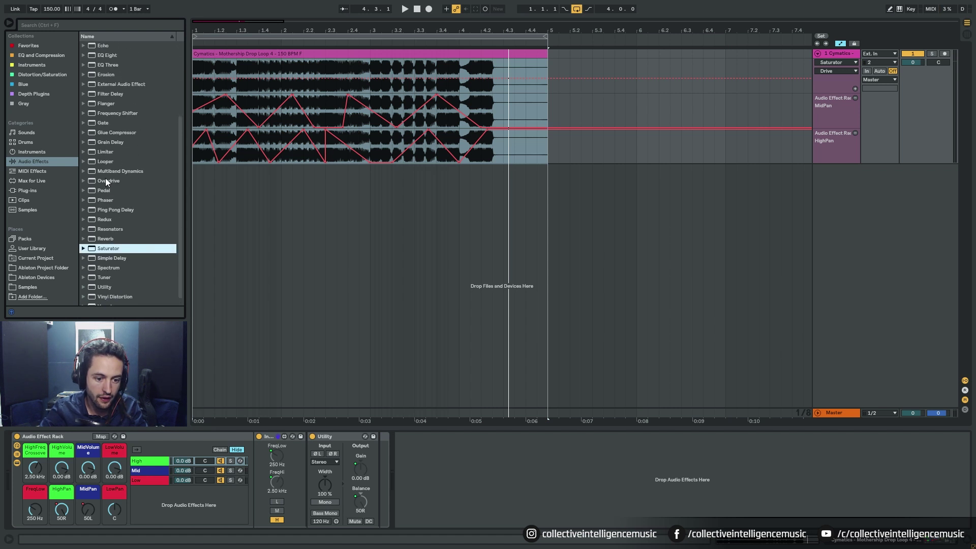
drag(107, 181, 184, 464)
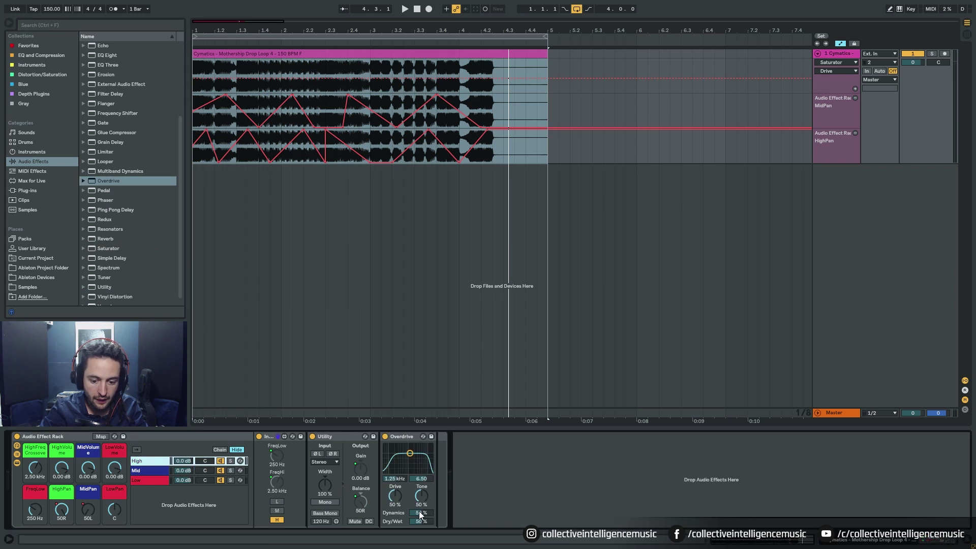
key(space)
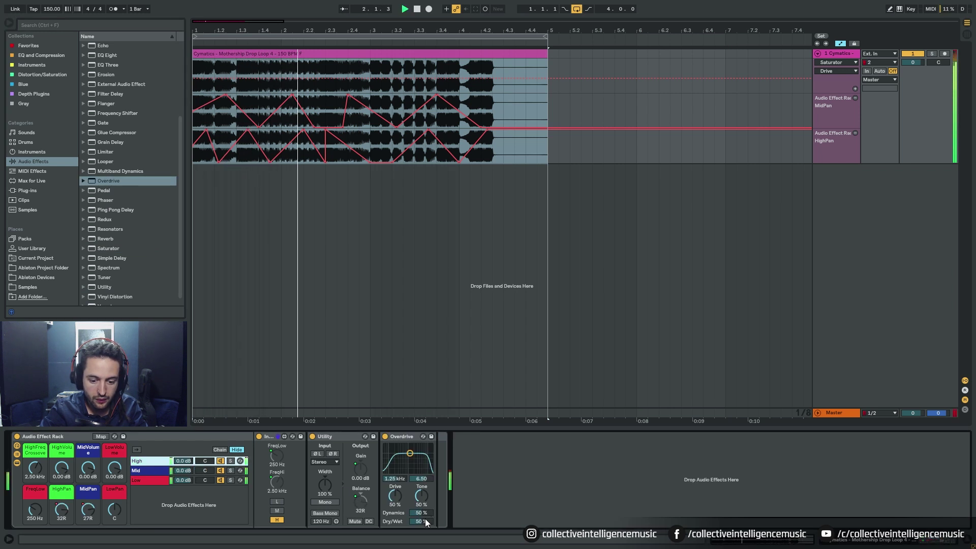
click(384, 437)
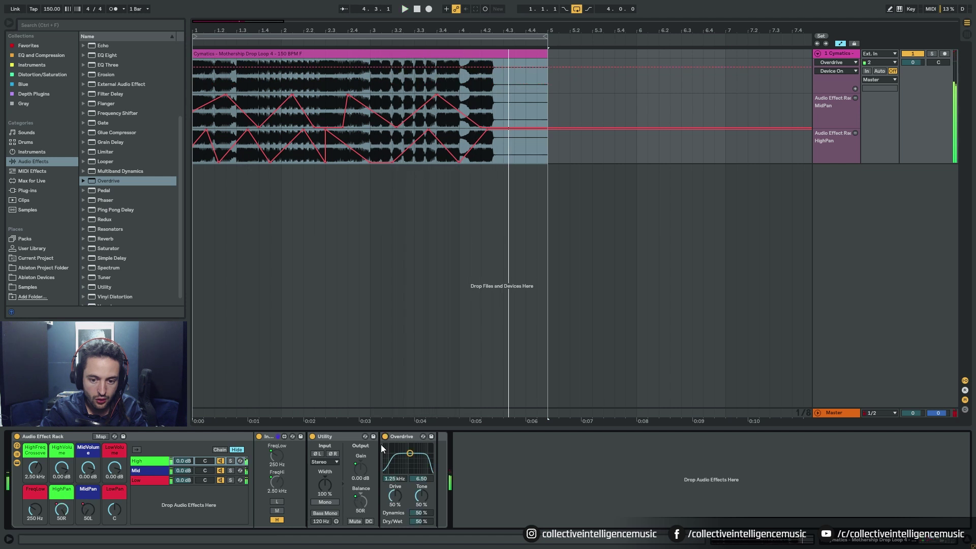
Add a Glue Compressor to the track after the whole Audio Effect Rack, outside its chains.
click(153, 481)
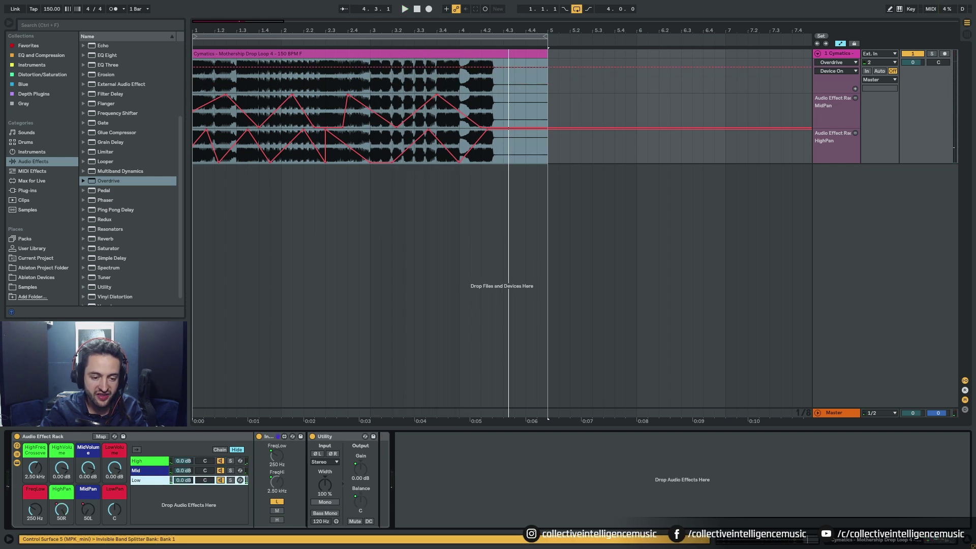
click(133, 182)
scroll(126, 167, up, 1)
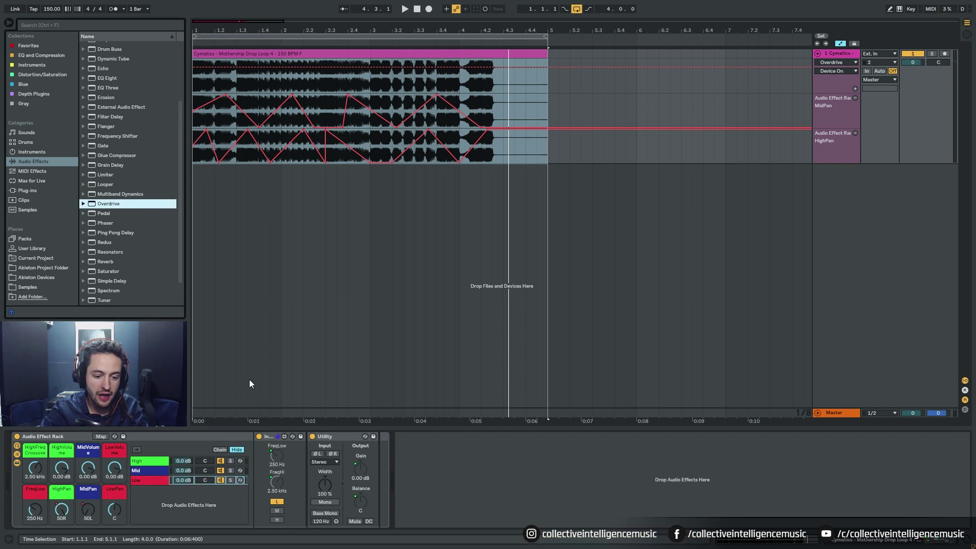
click(161, 462)
click(155, 470)
click(149, 480)
click(111, 202)
scroll(122, 216, down, 1)
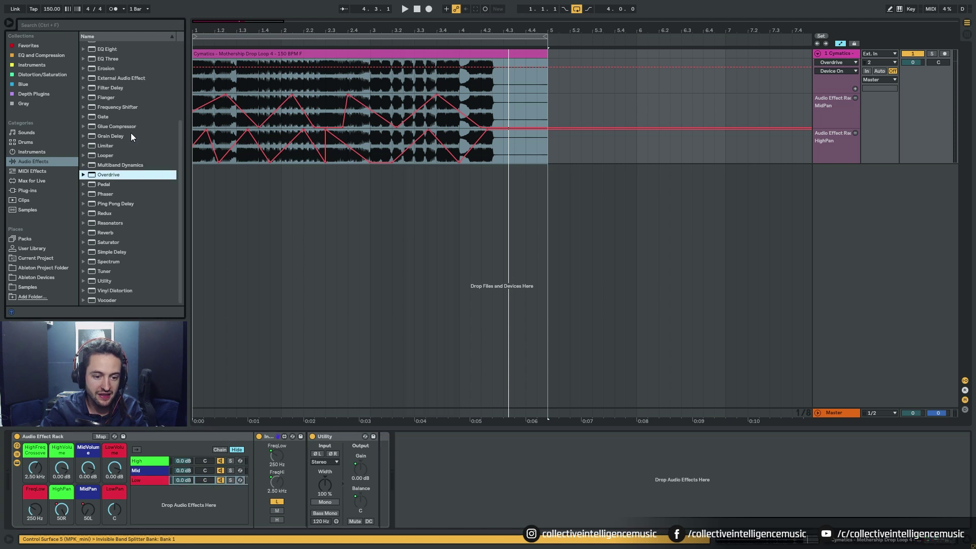
scroll(130, 137, up, 2)
scroll(127, 155, down, 1)
drag(120, 147, 454, 522)
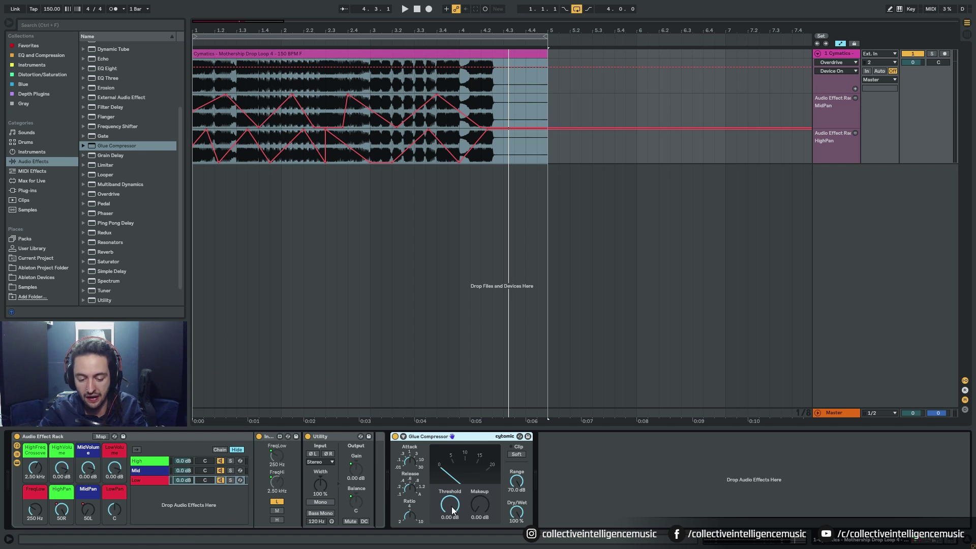
Set the Glue Compressor's Threshold to -2.22 dB during playback and its Makeup to 3.65 dB.
key(space)
mouse_move(452, 511)
mouse_down()
mouse_move(453, 526)
mouse_move(453, 518)
mouse_up()
key(space)
key(space)
key(space)
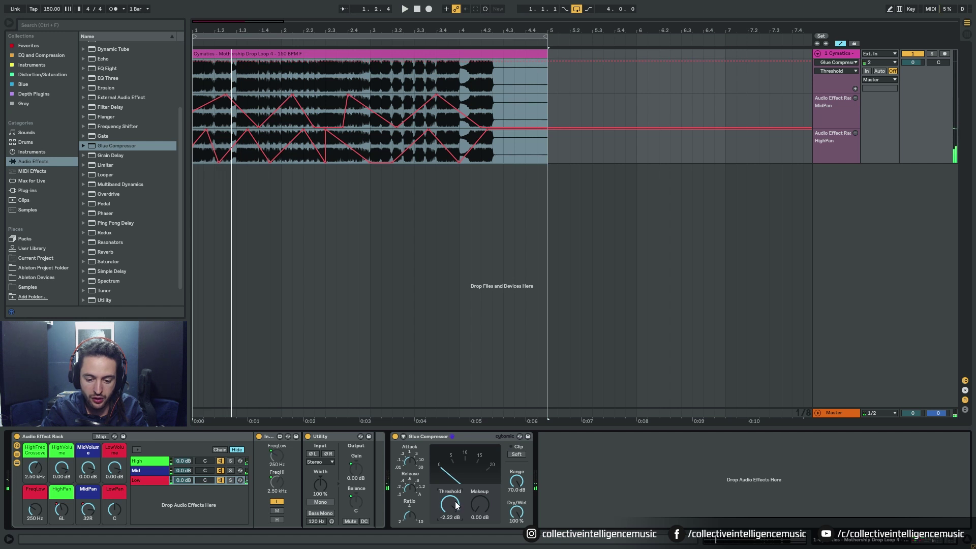
key(space)
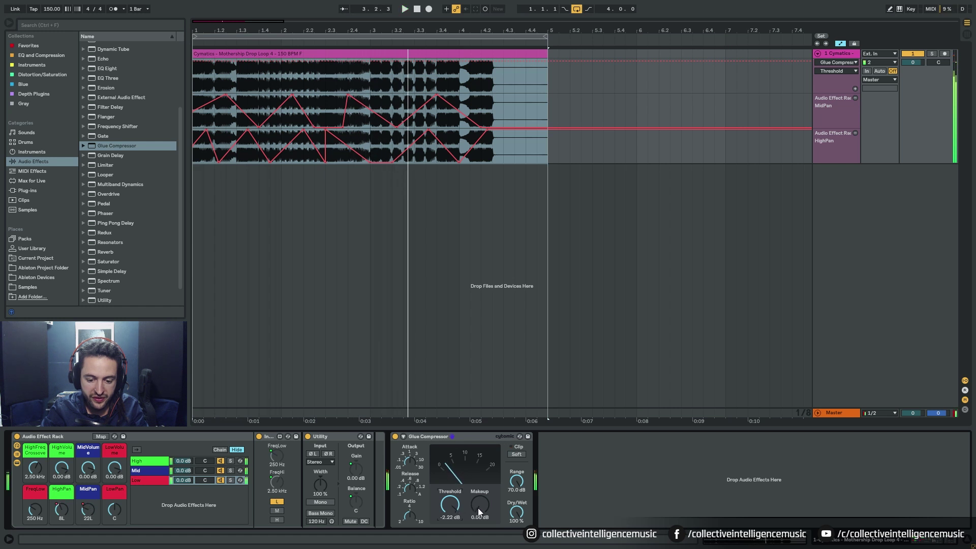
drag(477, 508, 478, 501)
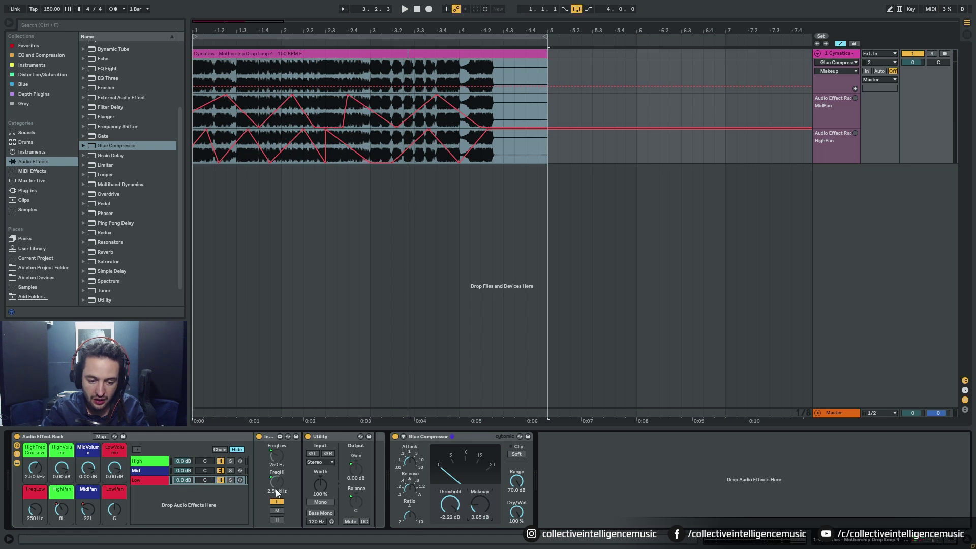
Set the chain volumes of High, Mid and Low to -6.0 dB each.
click(183, 462)
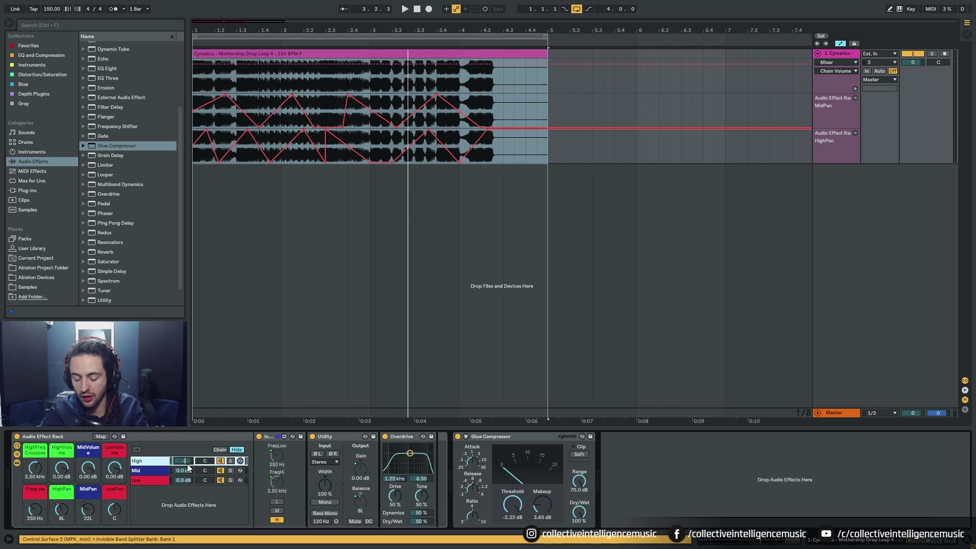
click(188, 472)
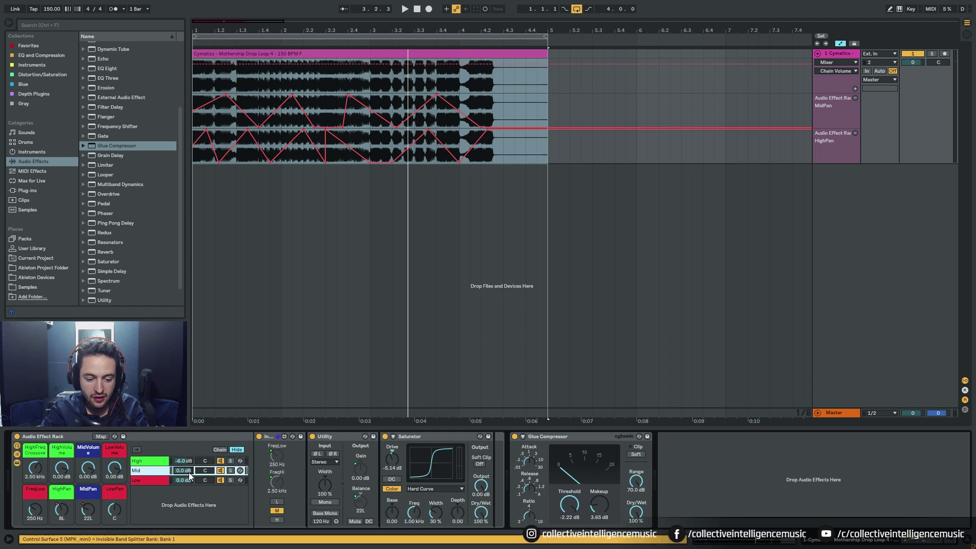
click(187, 478)
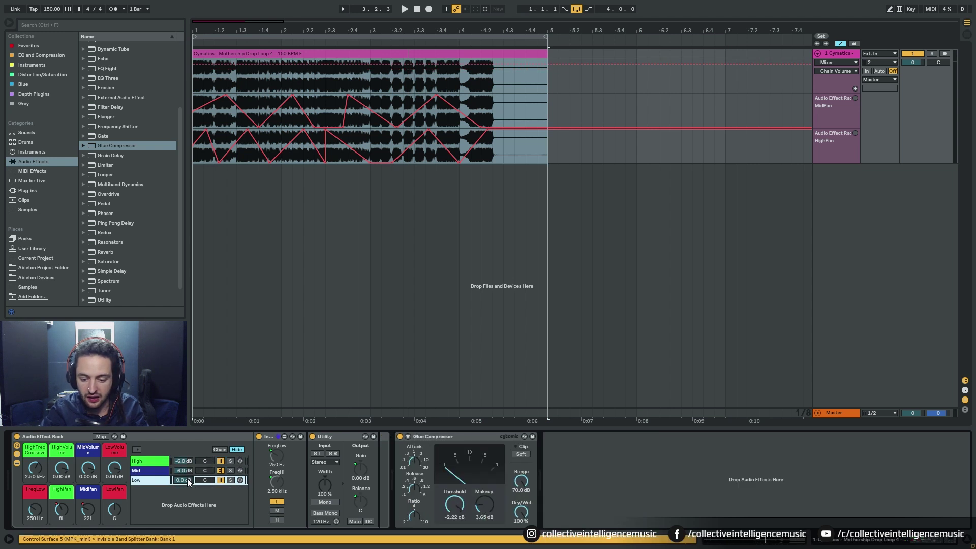
text(-6)
key(Return)
Play the clip and lower the Glue Compressor's Threshold to -7.30 dB.
key(space)
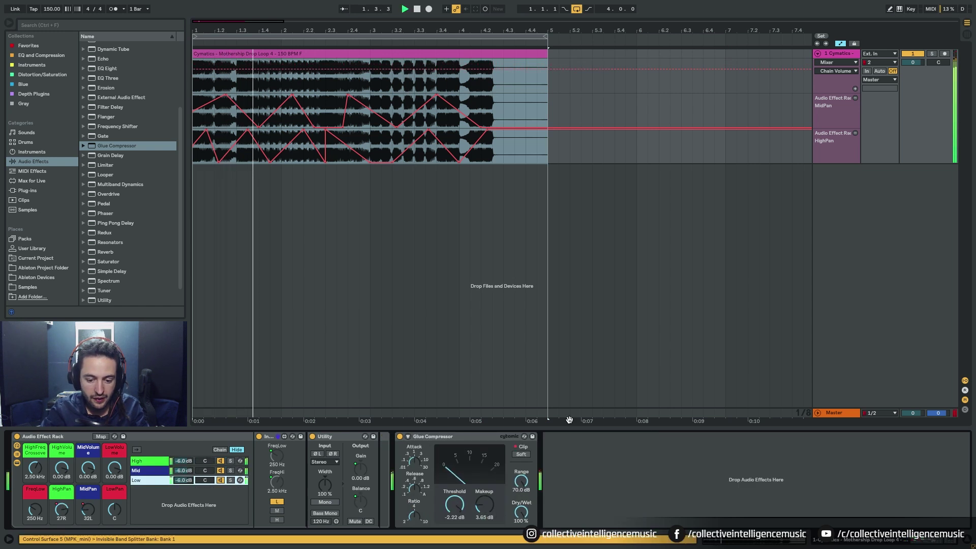
key(space)
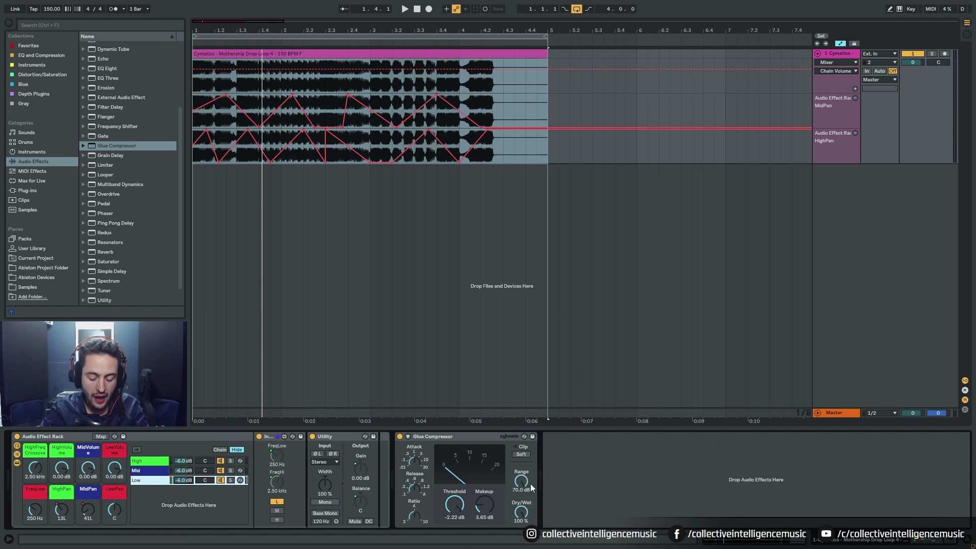
key(space)
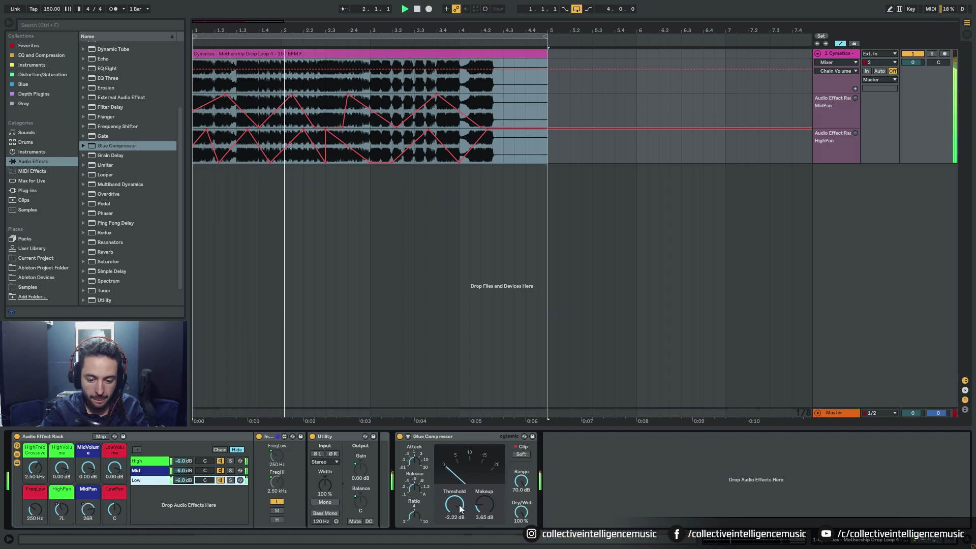
drag(454, 505, 455, 519)
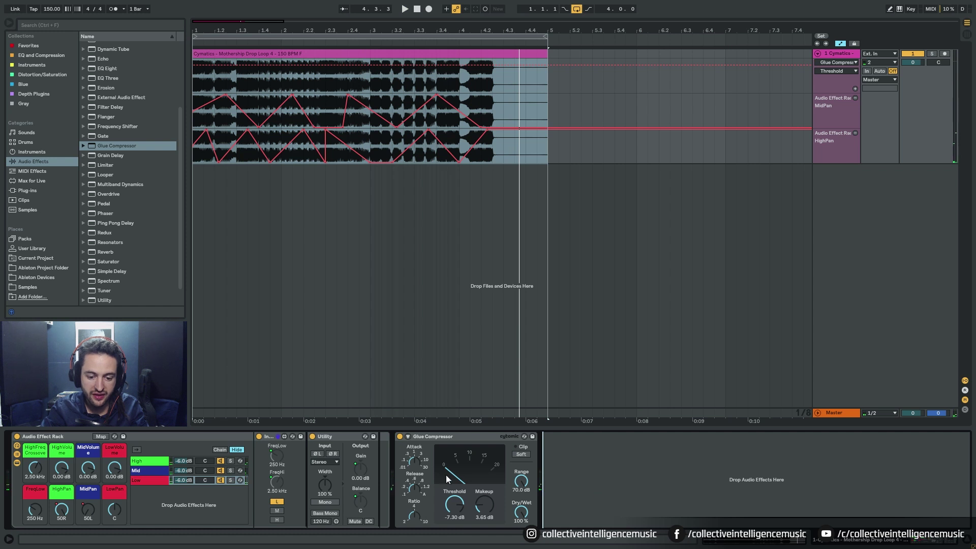
Rename the Audio Effect Rack as Frequency Band Splitter.
click(154, 435)
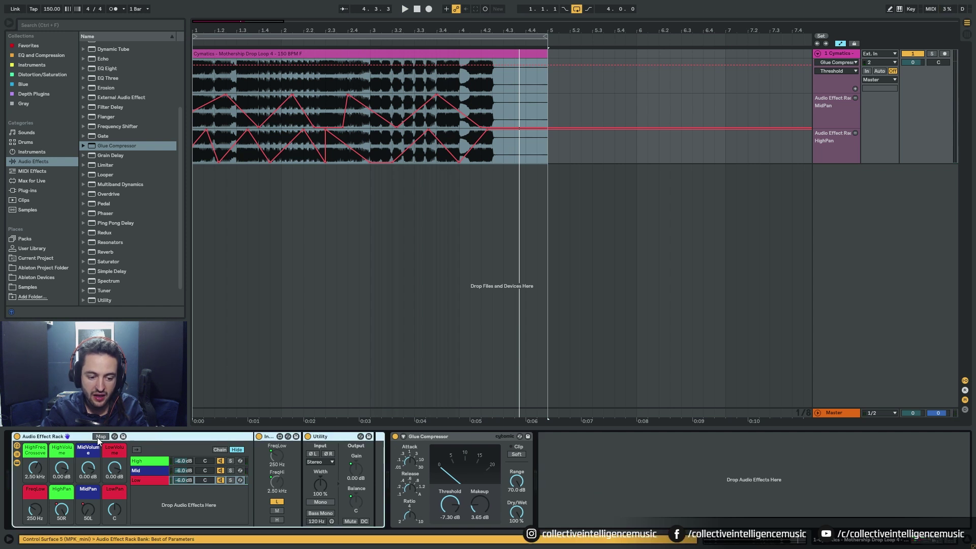
key(ctrl+r)
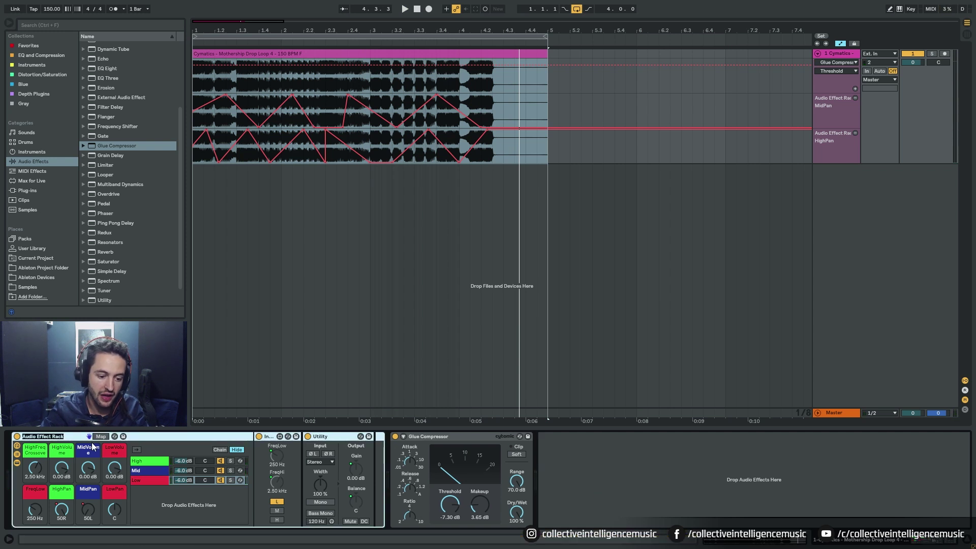
text(Freq)
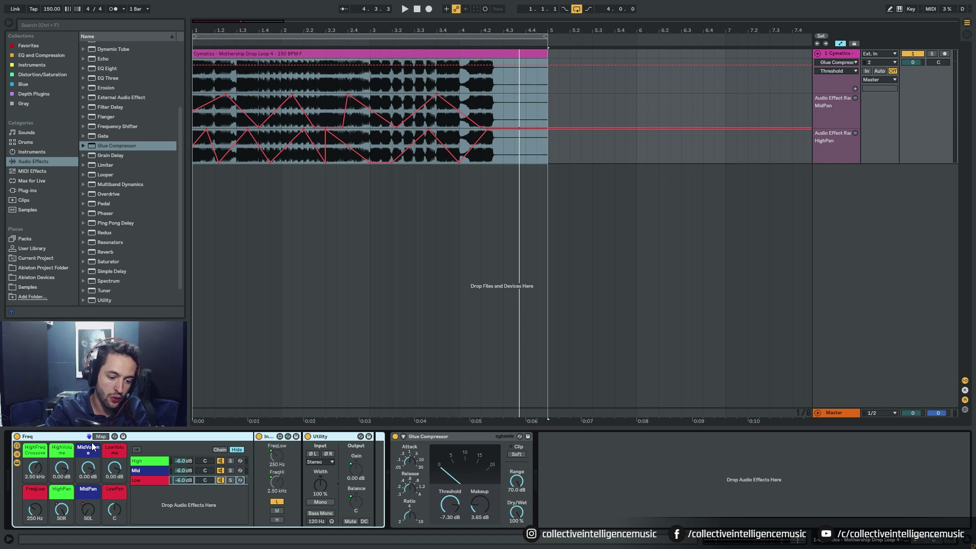
text(uency)
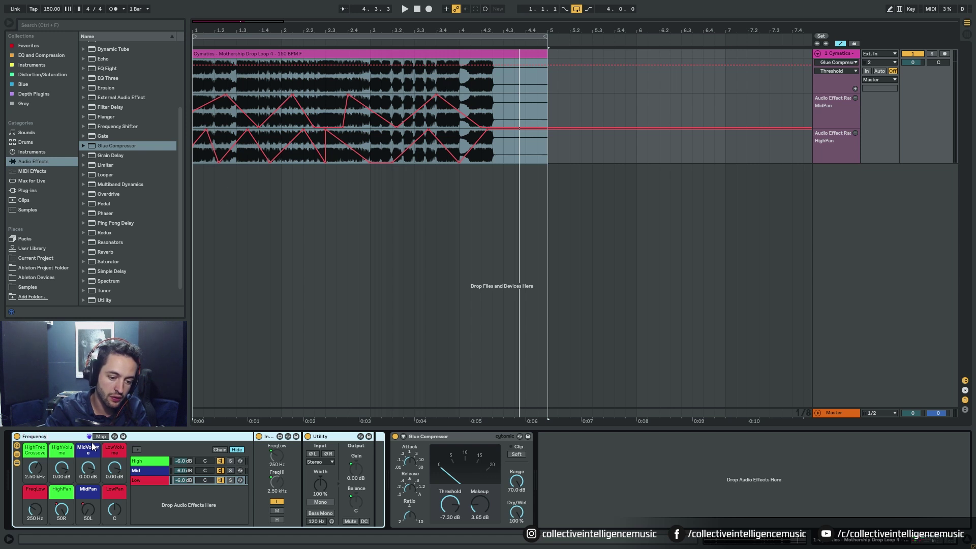
text( Band Splitter)
key(Return)
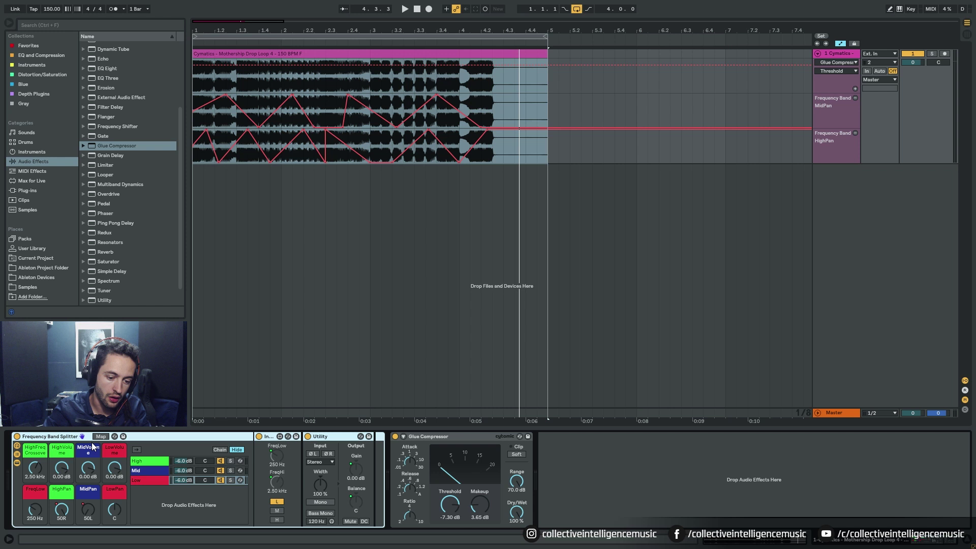
Save the renamed rack as a preset in the Ableton Devices folder of the browser.
click(36, 277)
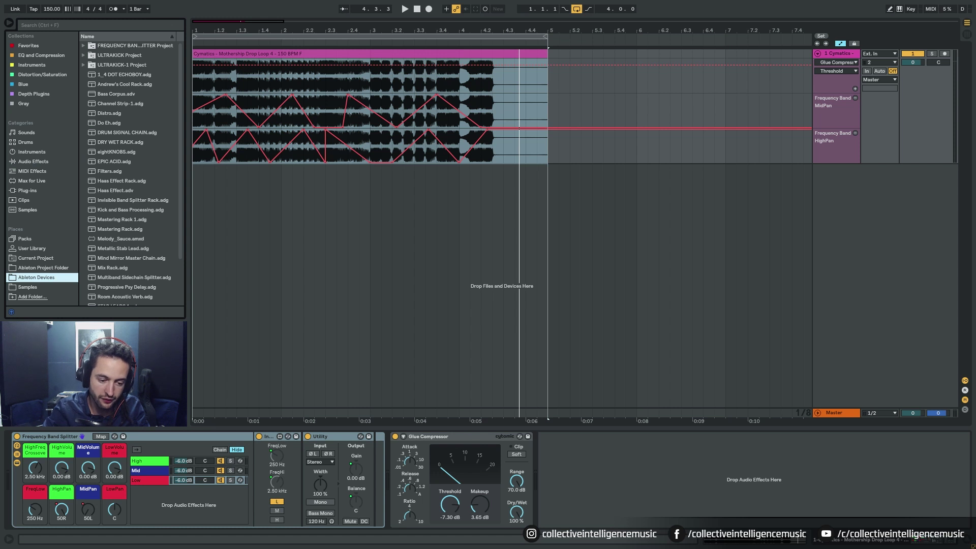
click(49, 436)
drag(49, 436, 135, 256)
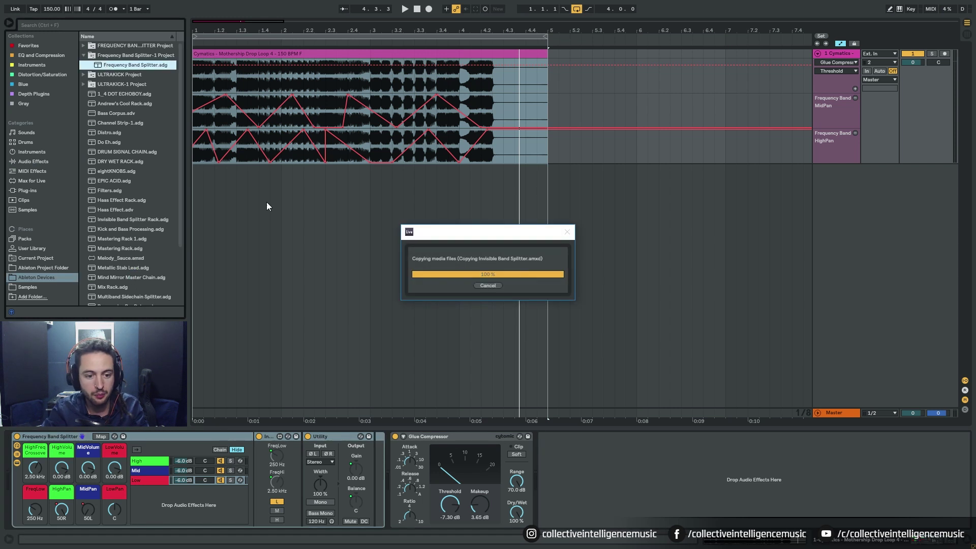
Delete the rack from the track and reload it from the saved Frequency Band Splitter.adg preset.
click(34, 444)
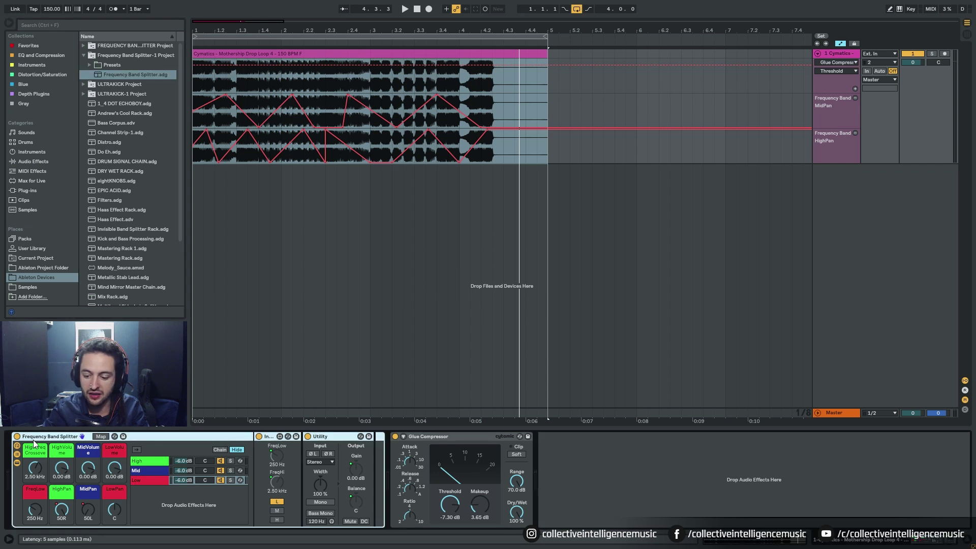
key(Delete)
double_click(173, 75)
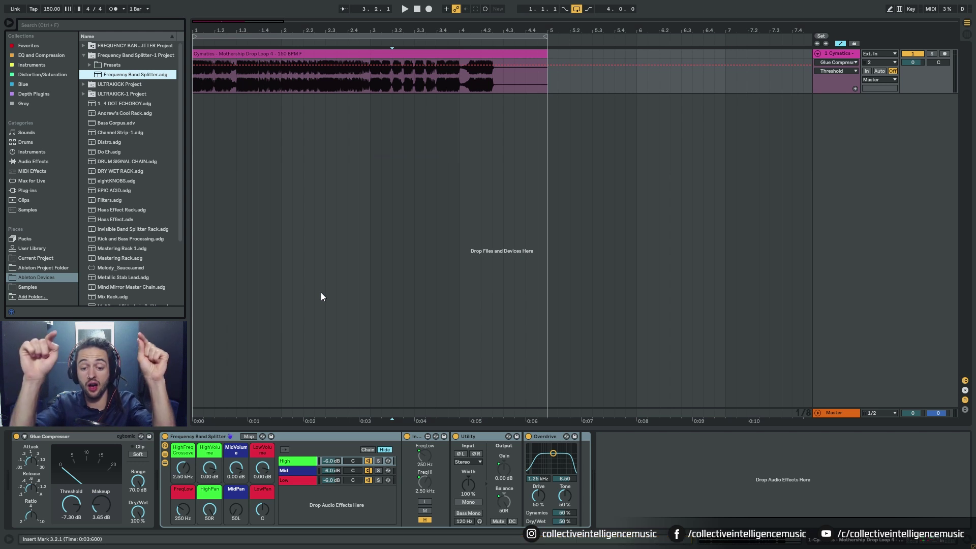
Delete the Overdrive from the High chain and the Saturator from the Mid chain of the rack.
click(548, 440)
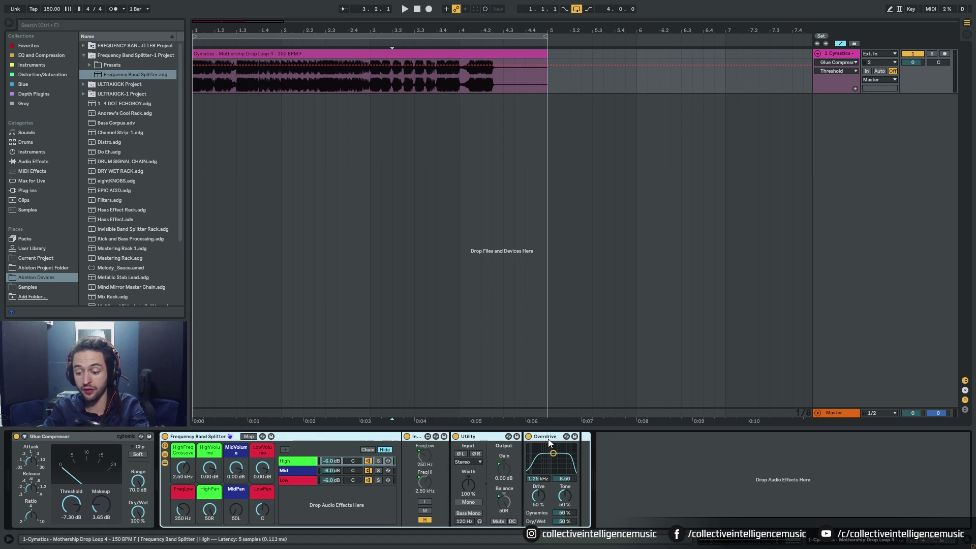
click(305, 462)
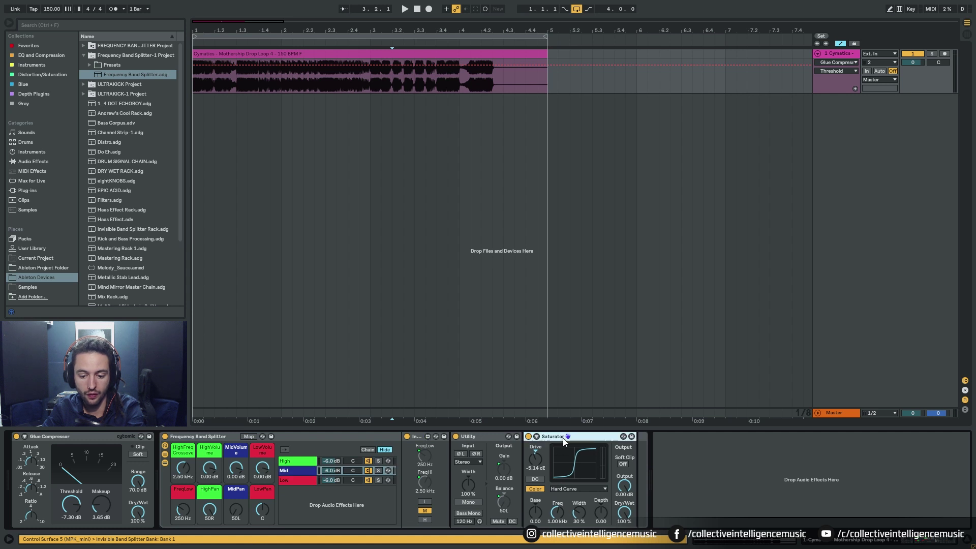
click(543, 438)
key(Delete)
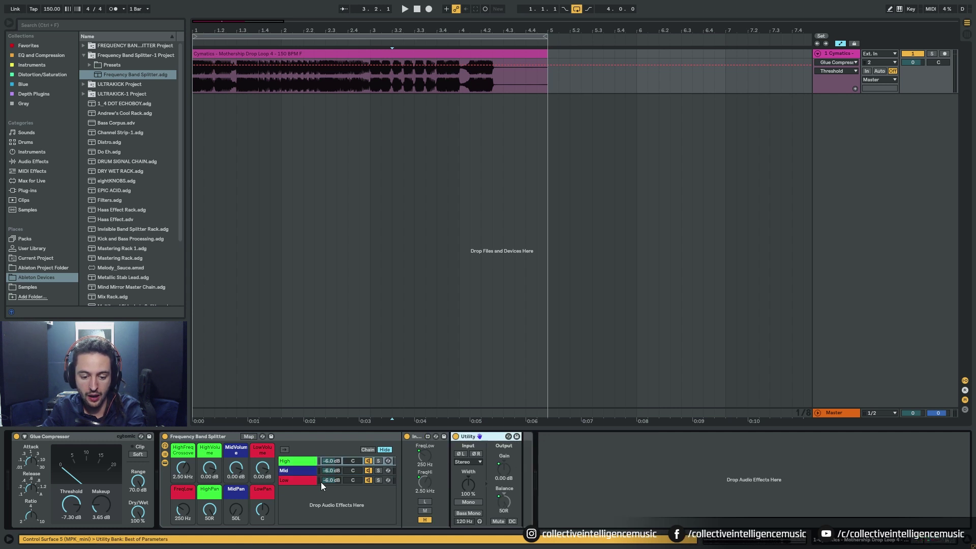
click(305, 471)
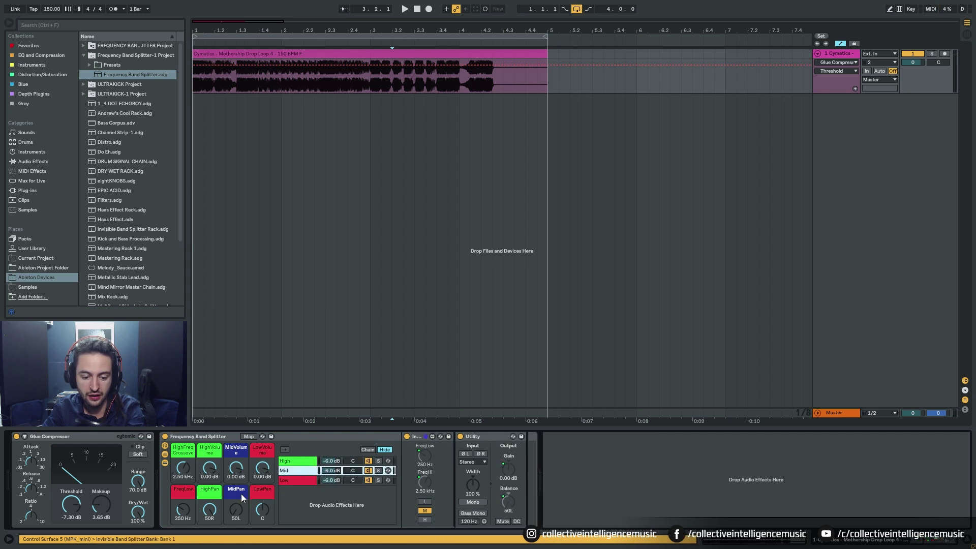
right_click(236, 510)
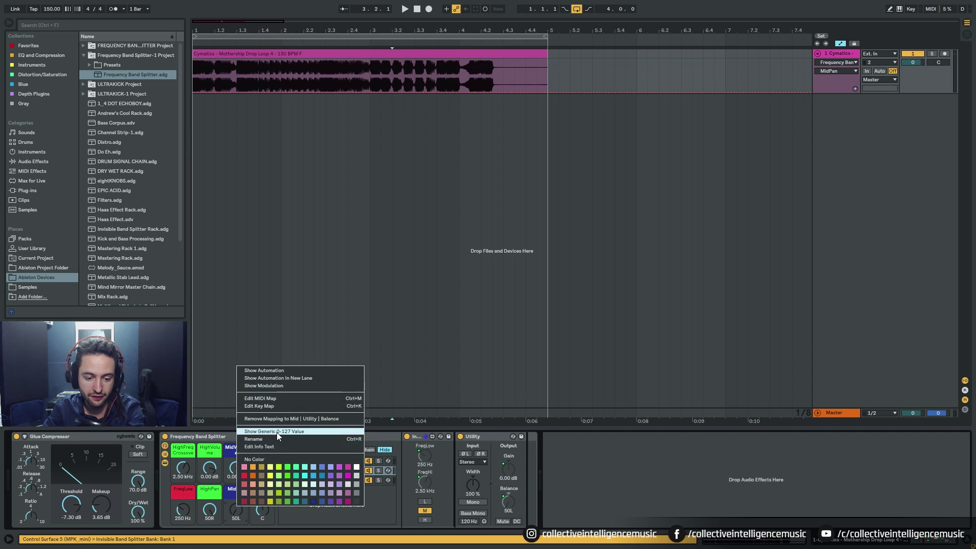
right_click(208, 510)
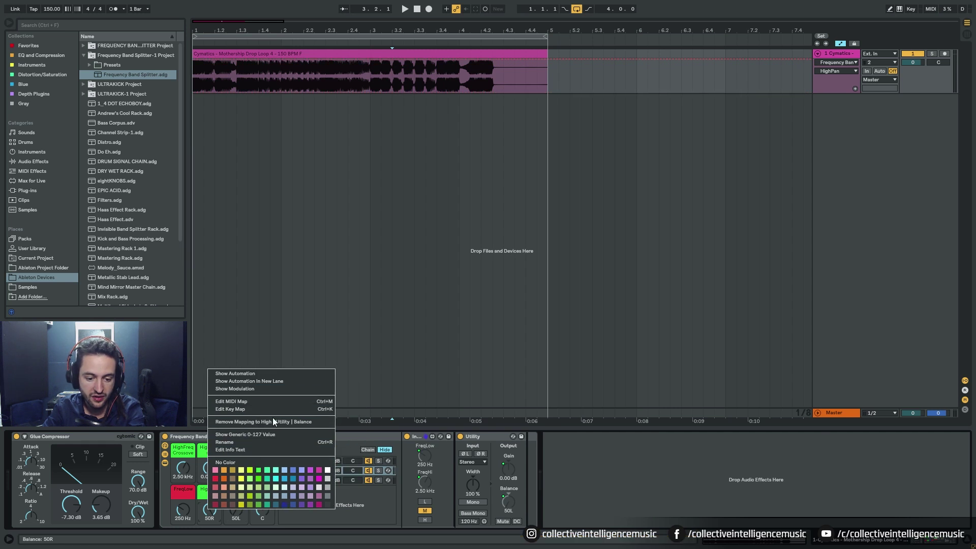
click(598, 495)
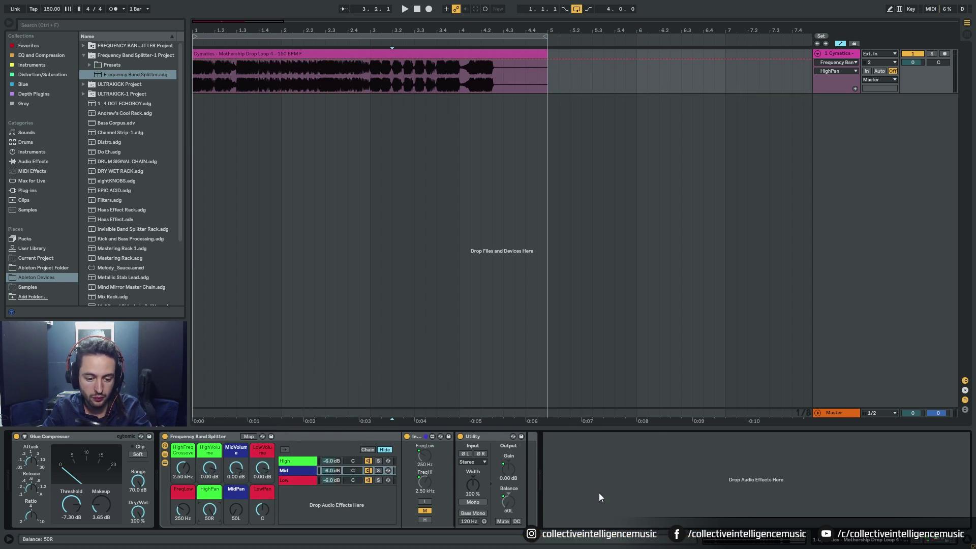
right_click(212, 512)
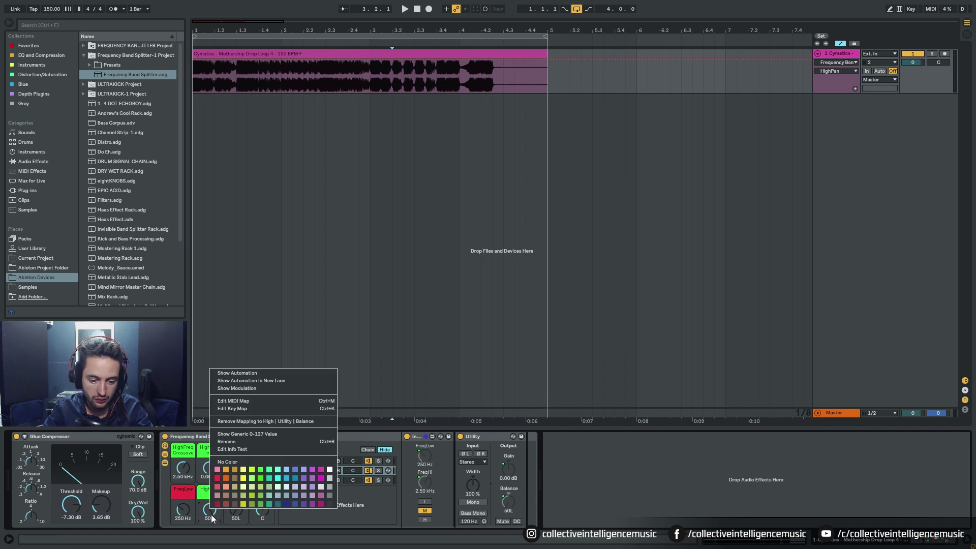
Bring the pan macros back toward centre, with HighPan at 1R and MidPan at 4L.
click(212, 515)
drag(211, 514, 239, 496)
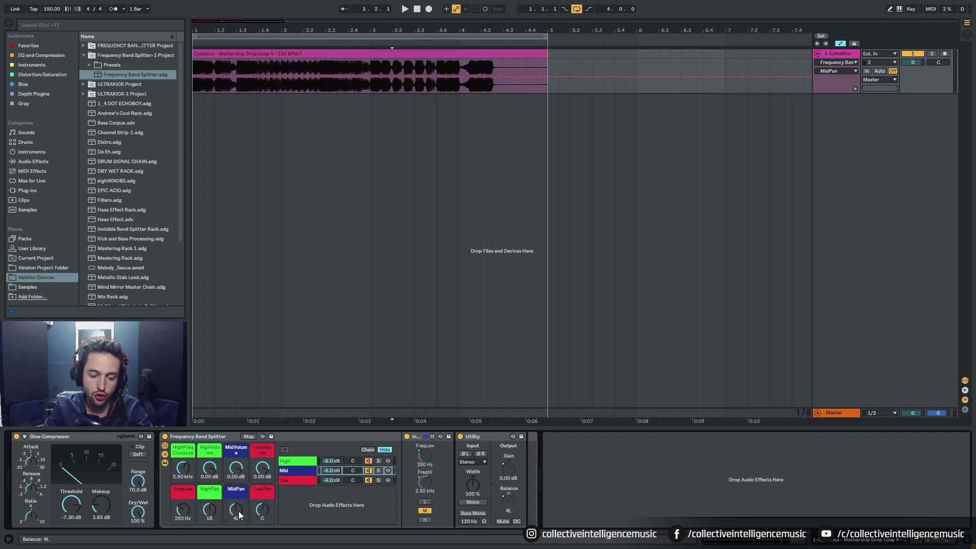